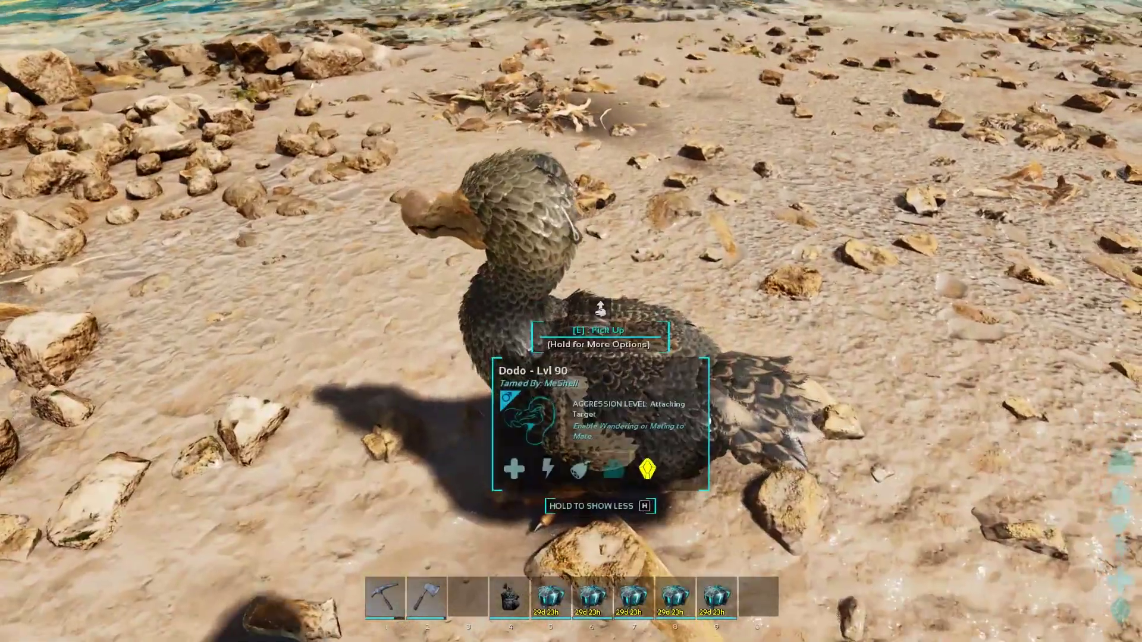
{"action": "key", "text": "e"}
{"action": "left_click", "coordinate": [455, 391]}
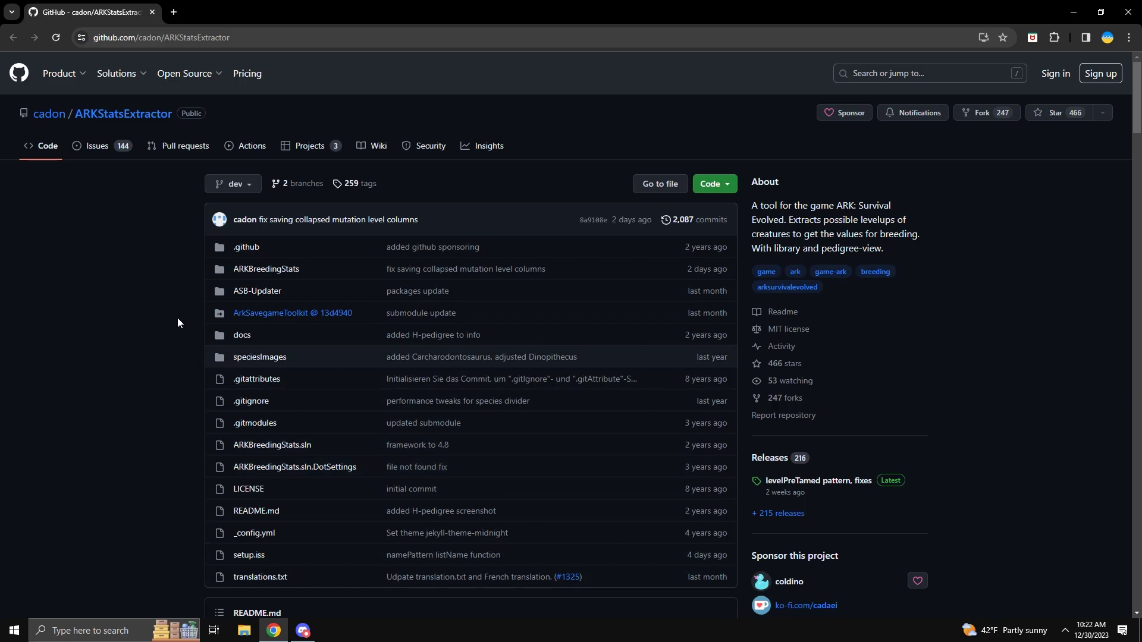
Step: Open the latest release page of the ARKStatsExtractor repository from its README
{"action": "scroll", "coordinate": [177, 323], "scroll_direction": "down", "scroll_amount": 7}
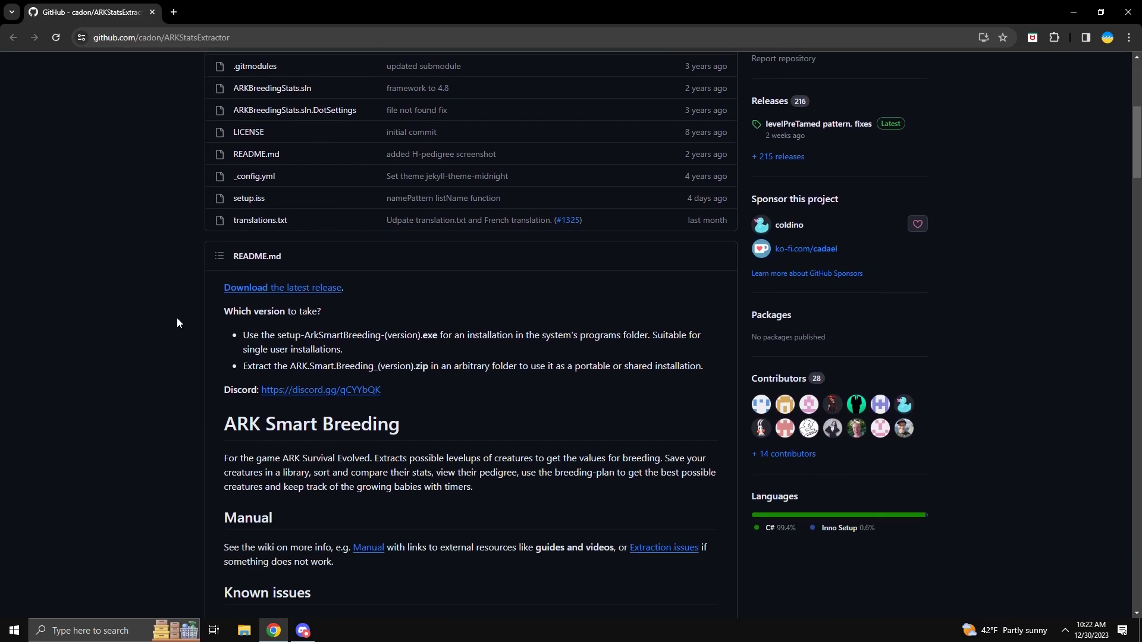
{"action": "scroll", "coordinate": [177, 317], "scroll_direction": "down", "scroll_amount": 2}
{"action": "scroll", "coordinate": [179, 309], "scroll_direction": "up", "scroll_amount": 3}
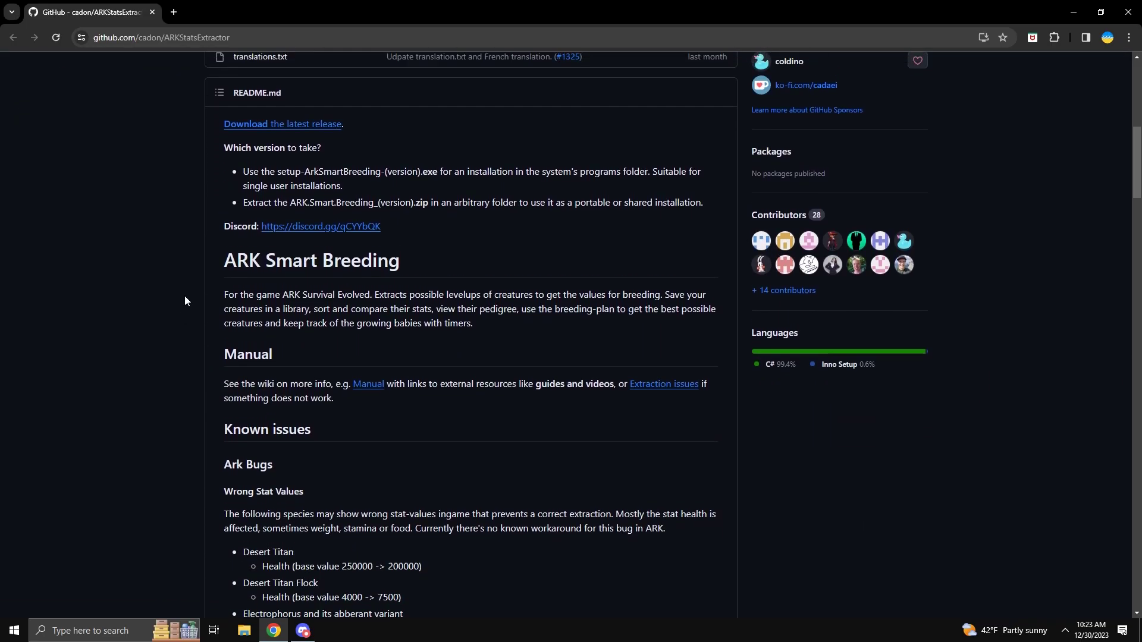
{"action": "left_click", "coordinate": [297, 288]}
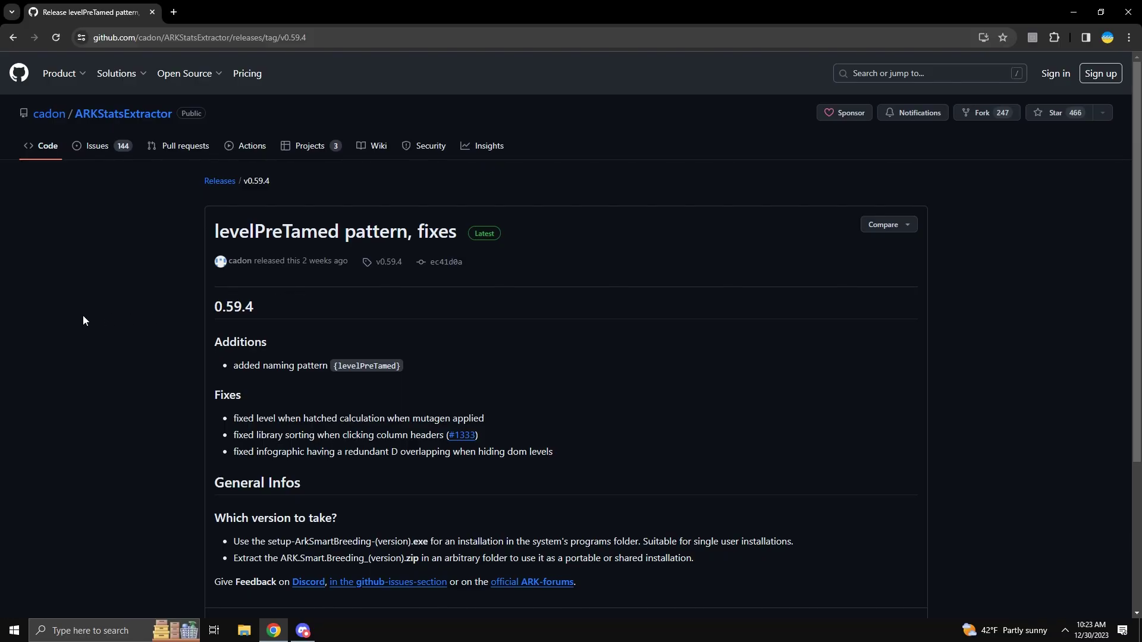
Step: Download setup-ArkSmartBreeding-0.59.4.0.exe from the release's assets
{"action": "scroll", "coordinate": [84, 316], "scroll_direction": "down", "scroll_amount": 3}
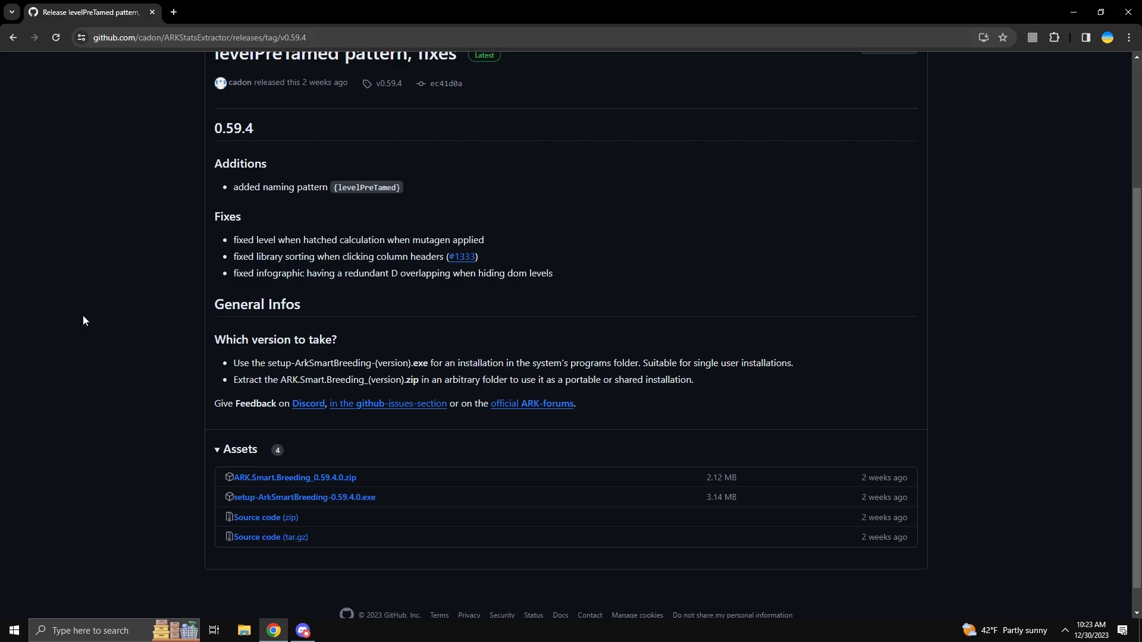
{"action": "scroll", "coordinate": [84, 323], "scroll_direction": "down", "scroll_amount": 1}
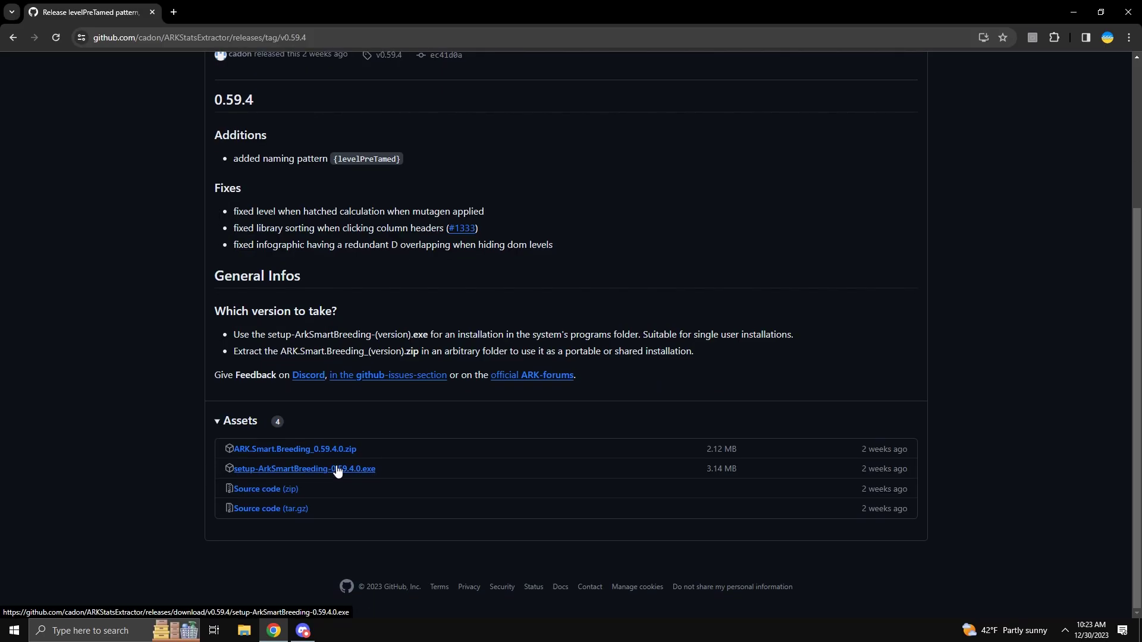
{"action": "left_click", "coordinate": [361, 470]}
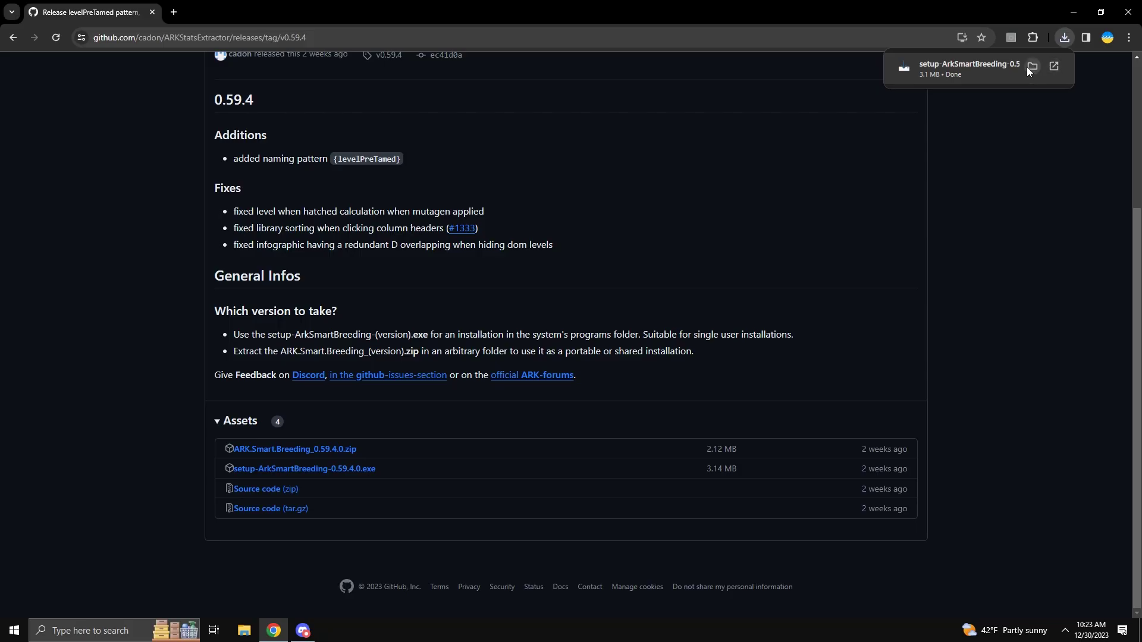
Step: Run the downloaded installer despite the SmartScreen block and accept English as the setup language
{"action": "right_click", "coordinate": [990, 67]}
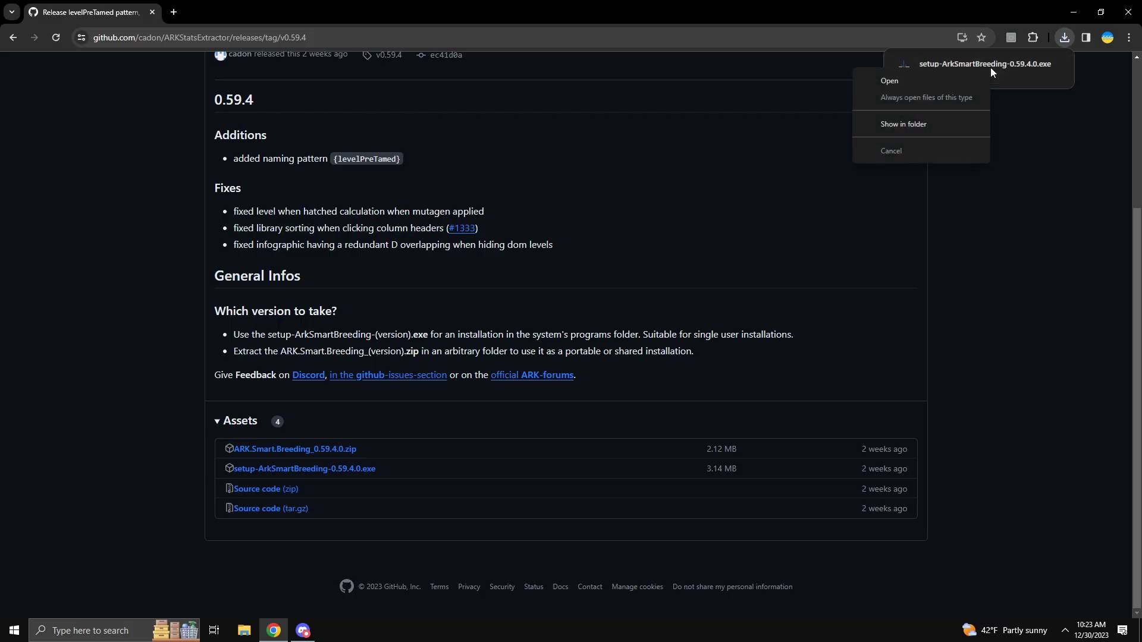
{"action": "left_click", "coordinate": [940, 81]}
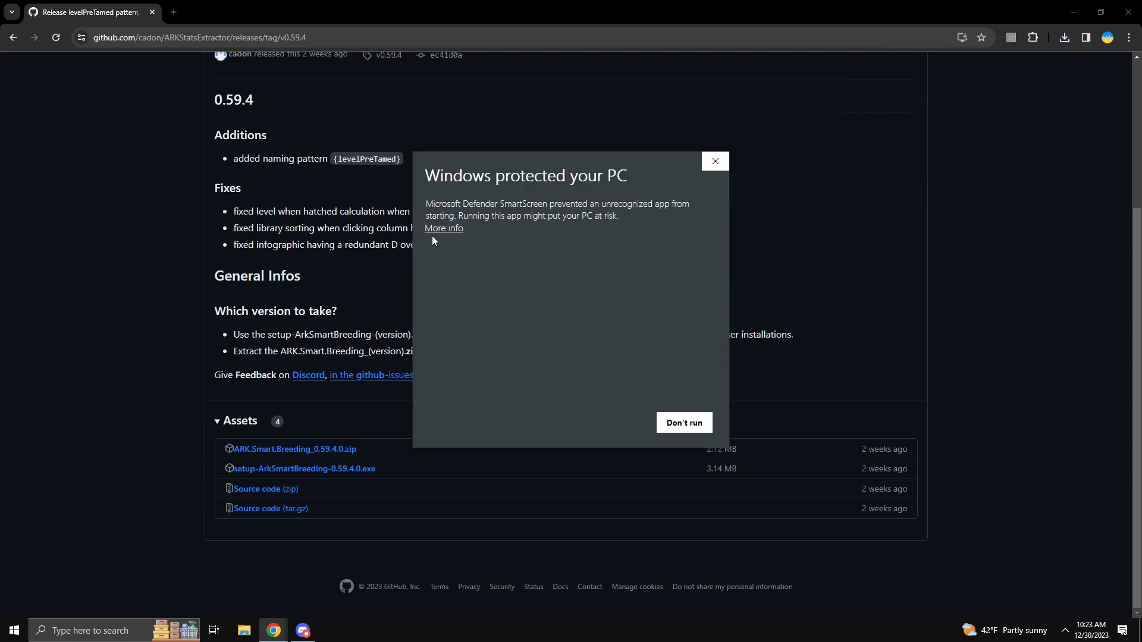
{"action": "left_click", "coordinate": [443, 230]}
{"action": "left_click", "coordinate": [601, 423]}
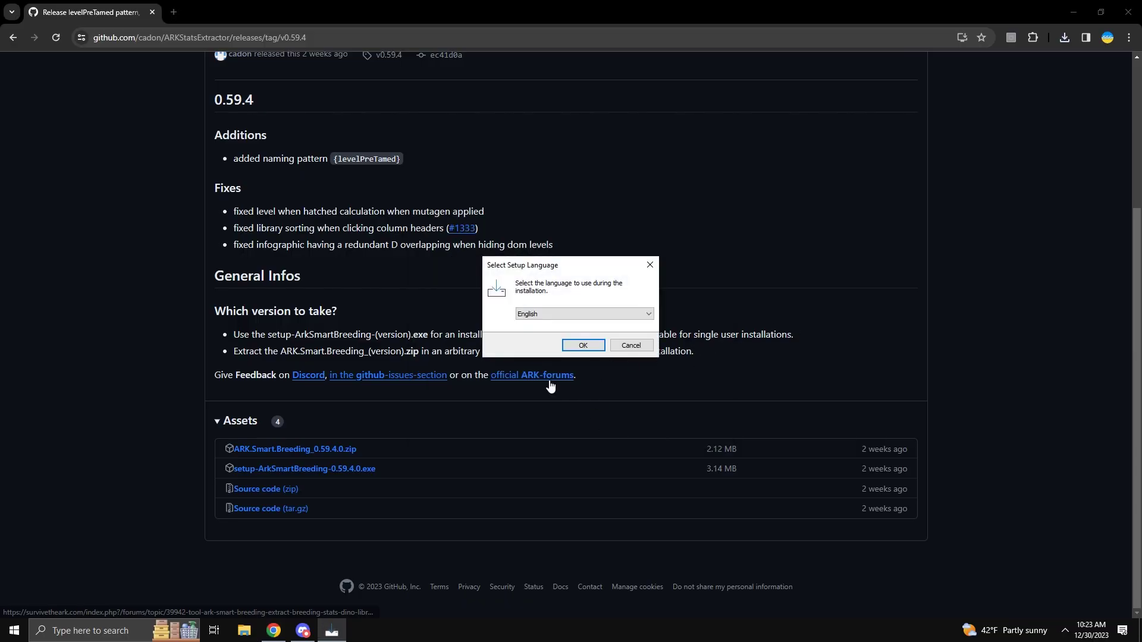
{"action": "left_click", "coordinate": [583, 346]}
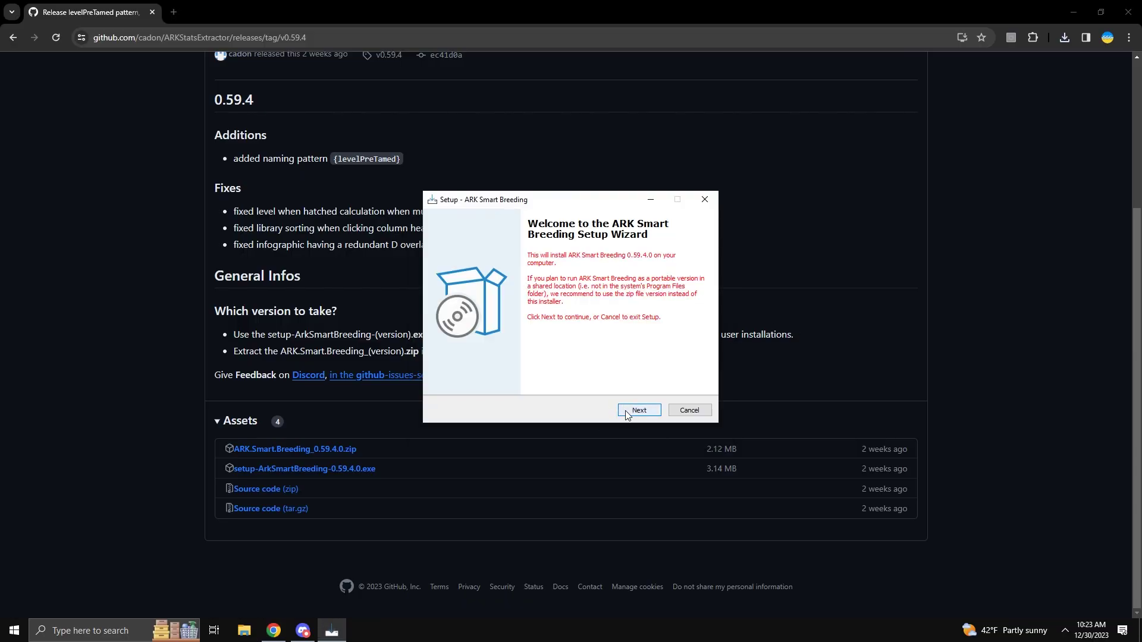
Step: Install ARK Smart Breeding with the default destination and Start Menu folders, including the extra creature images and a desktop shortcut
{"action": "left_click", "coordinate": [635, 415]}
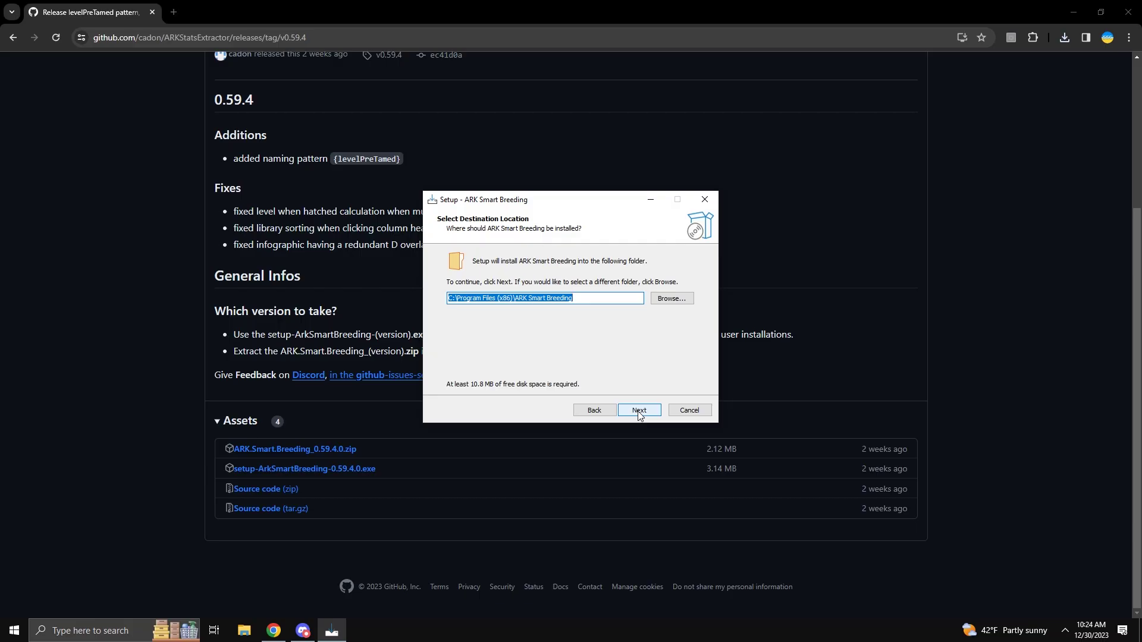
{"action": "left_click", "coordinate": [638, 410]}
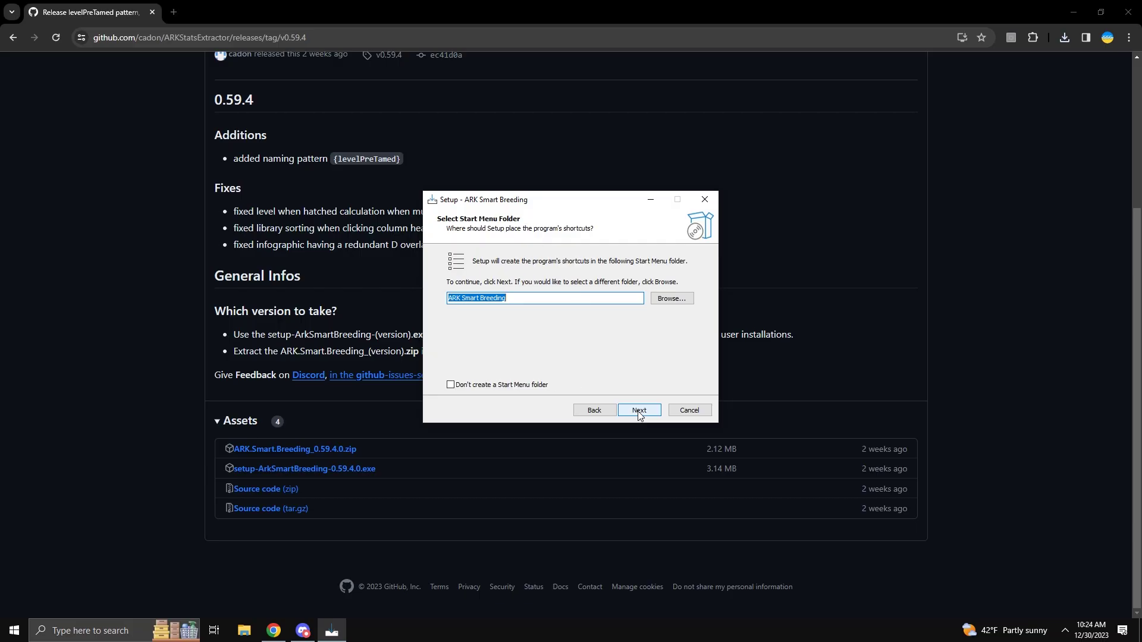
{"action": "left_click", "coordinate": [640, 413]}
{"action": "left_click", "coordinate": [639, 415]}
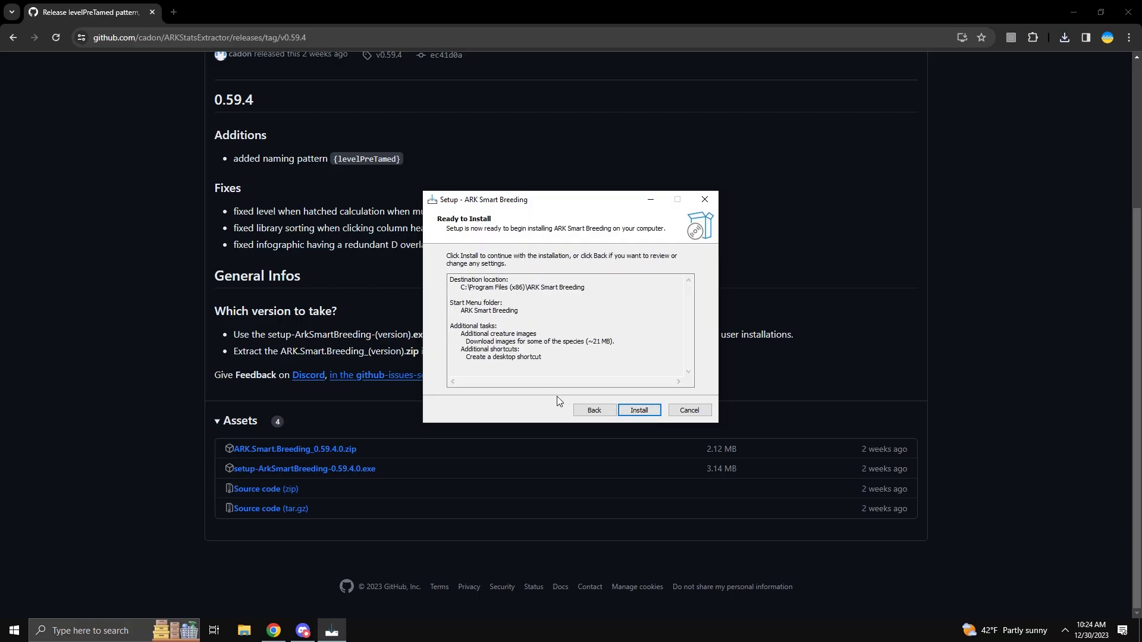
{"action": "left_click", "coordinate": [638, 410]}
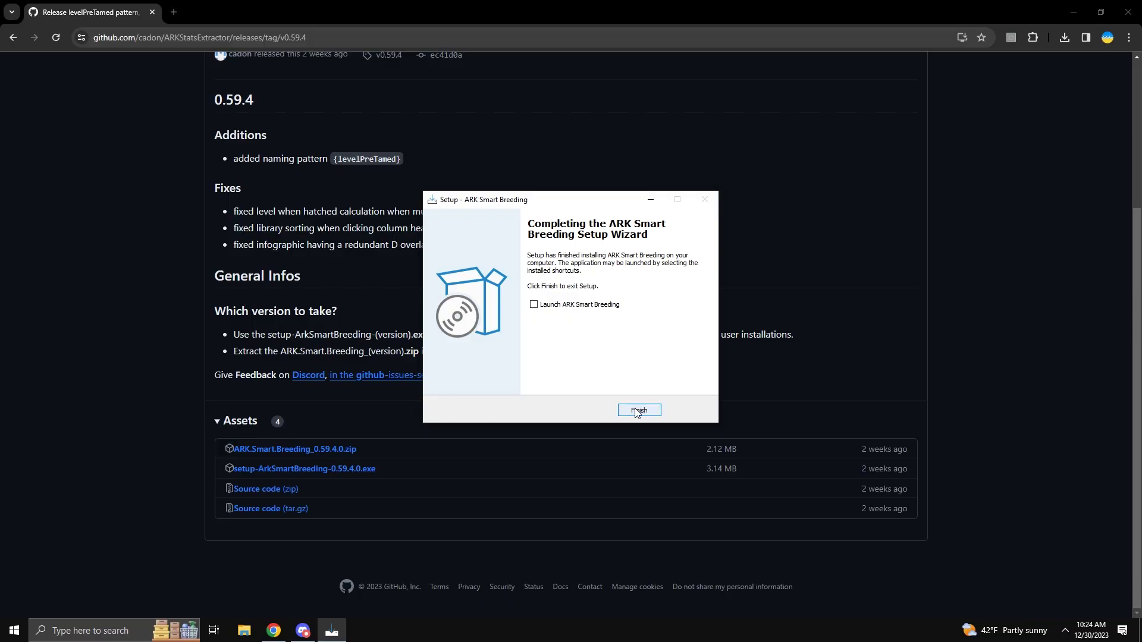
Step: Finish the setup with ARK Smart Breeding set to launch, and accept the Update Modules dialog
{"action": "left_click", "coordinate": [535, 305]}
{"action": "left_click", "coordinate": [643, 415]}
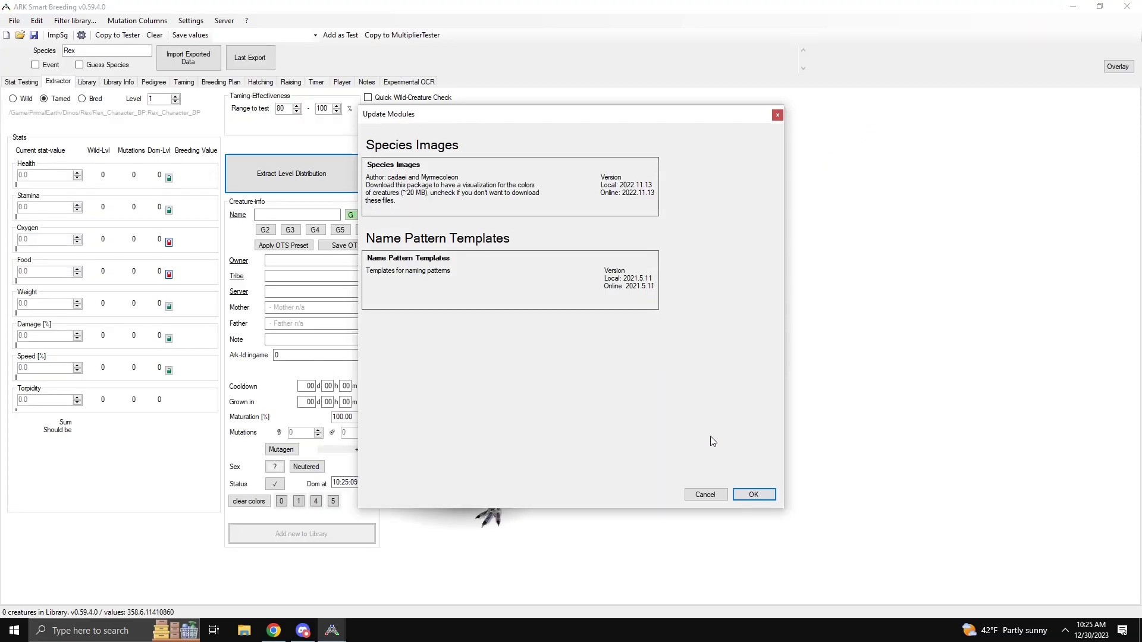
{"action": "left_click", "coordinate": [754, 495]}
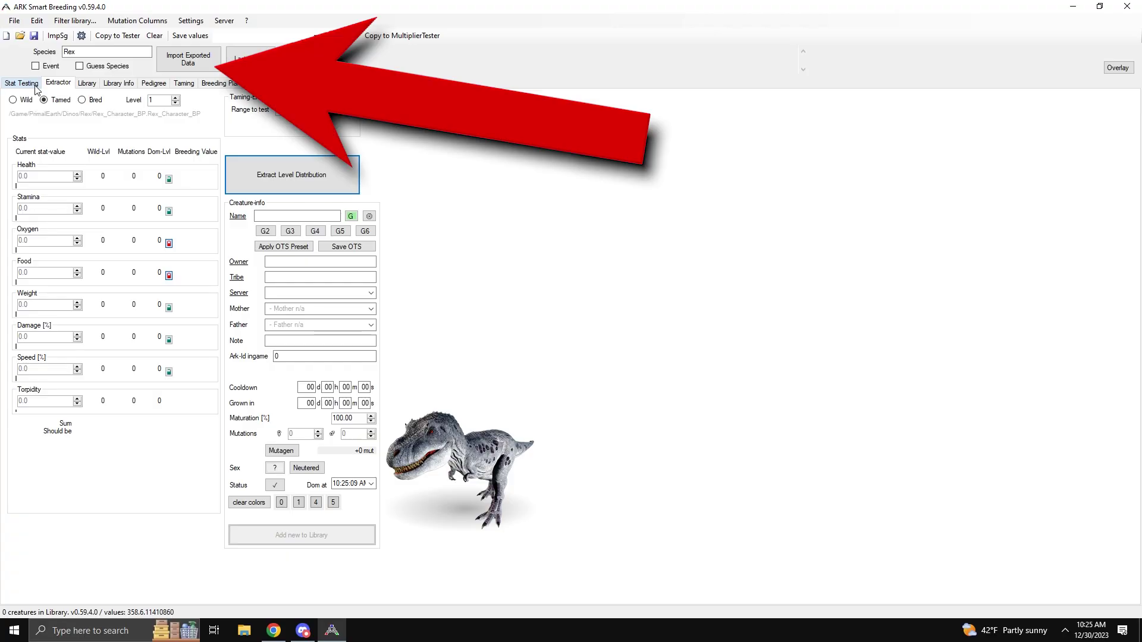
Step: Open the exported-creature import settings and start a new export folder entry named "Dino Exports"
{"action": "left_click", "coordinate": [193, 59]}
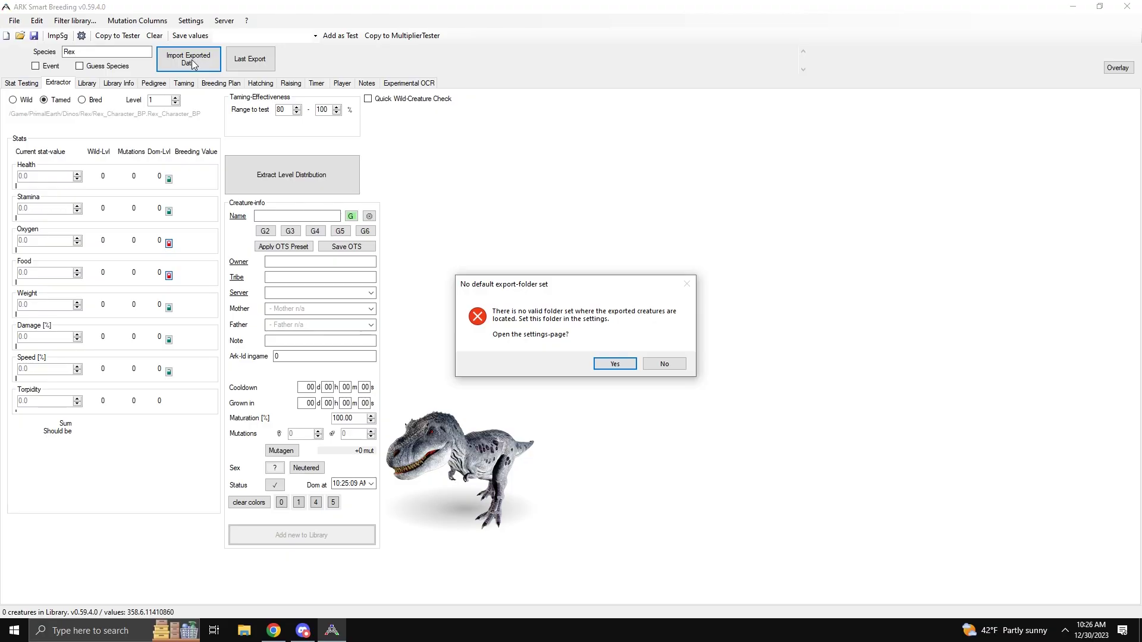
{"action": "left_click", "coordinate": [614, 363]}
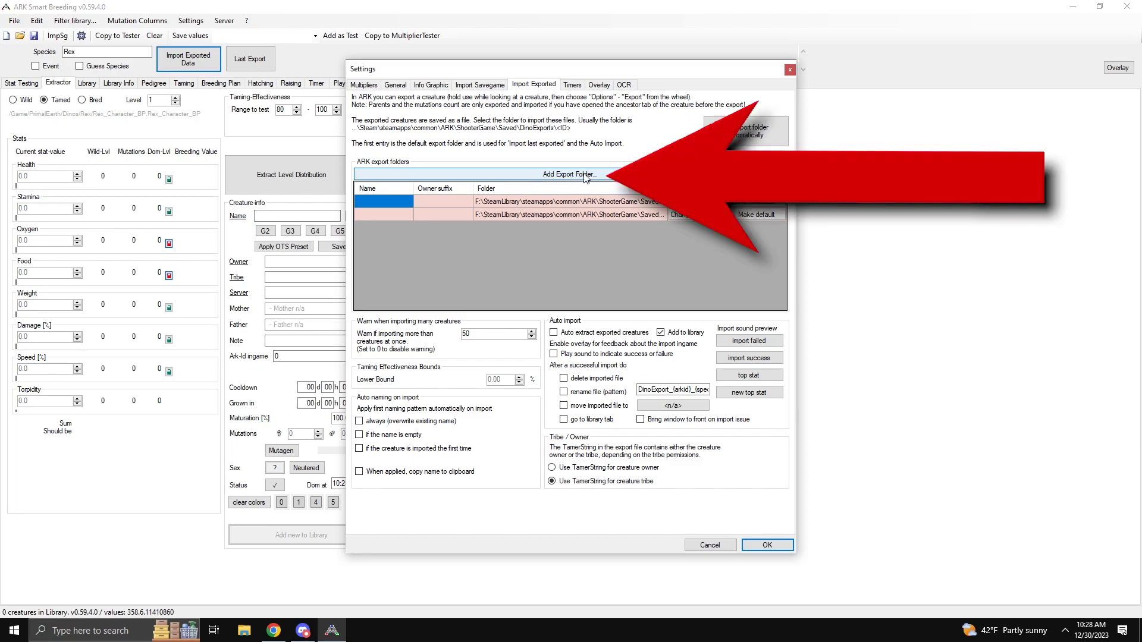
{"action": "left_click", "coordinate": [562, 175]}
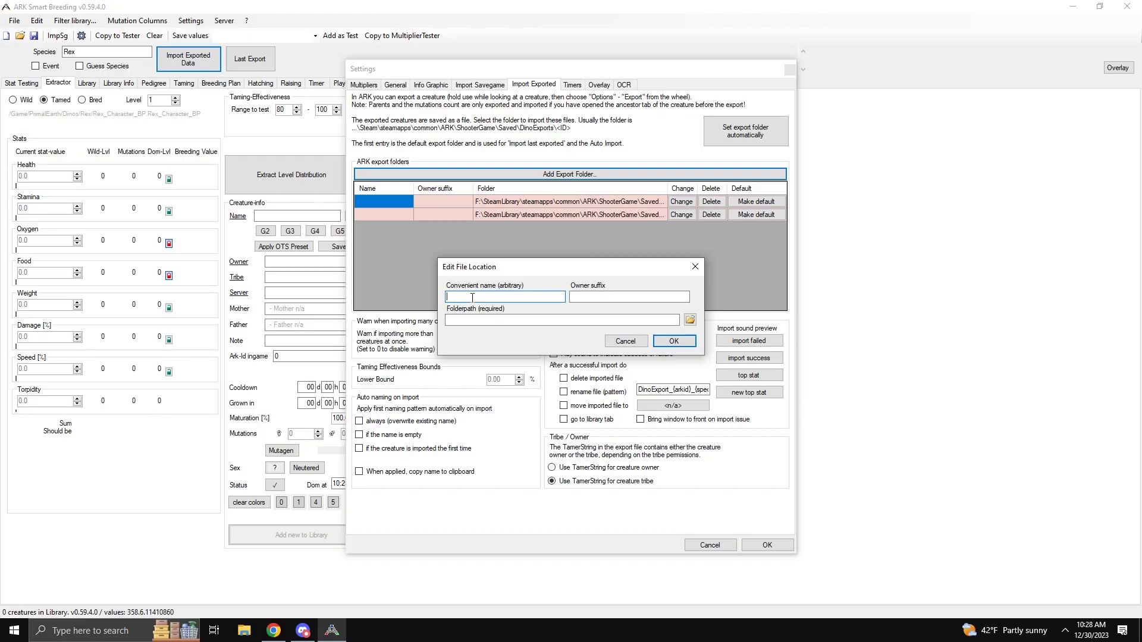
{"action": "type", "text": "Dino Export"}
{"action": "type", "text": "s"}
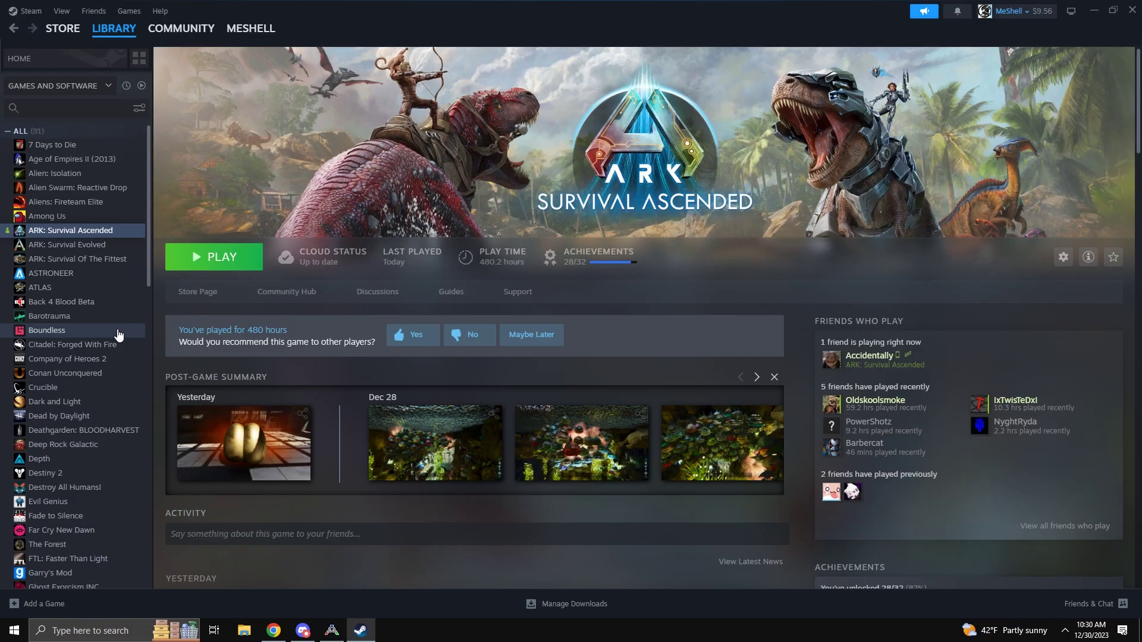
Step: Switch to Steam, browse the local files of ARK: Survival Ascended and open the ShooterGame folder
{"action": "right_click", "coordinate": [82, 233]}
{"action": "mouse_move", "coordinate": [106, 310]}
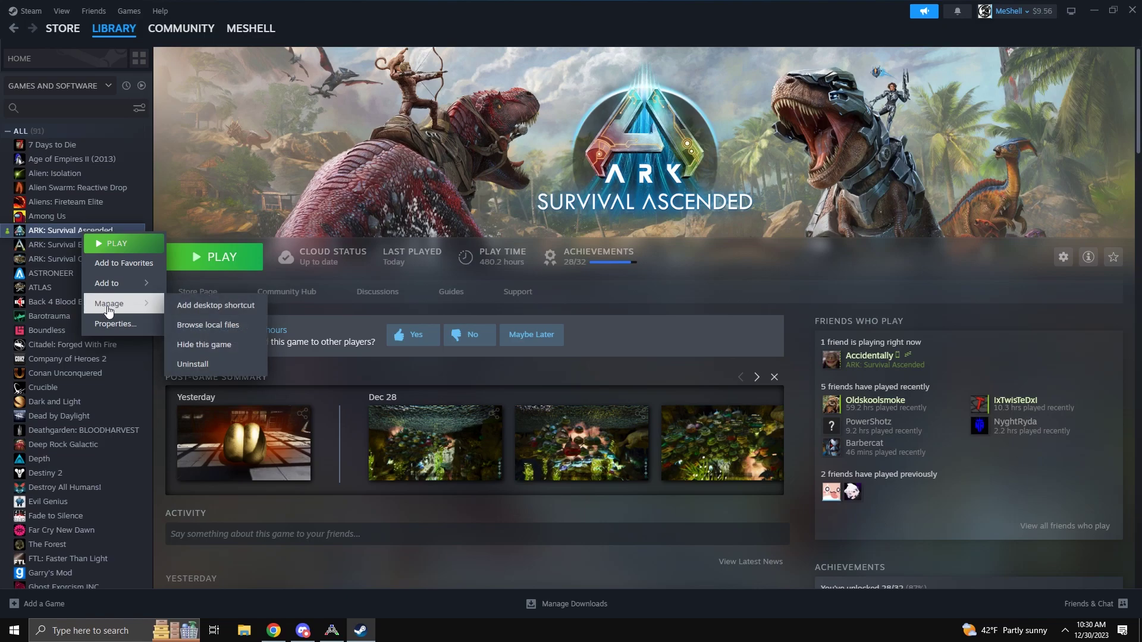
{"action": "left_click", "coordinate": [202, 325]}
{"action": "left_click", "coordinate": [297, 217]}
{"action": "double_click", "coordinate": [298, 218]}
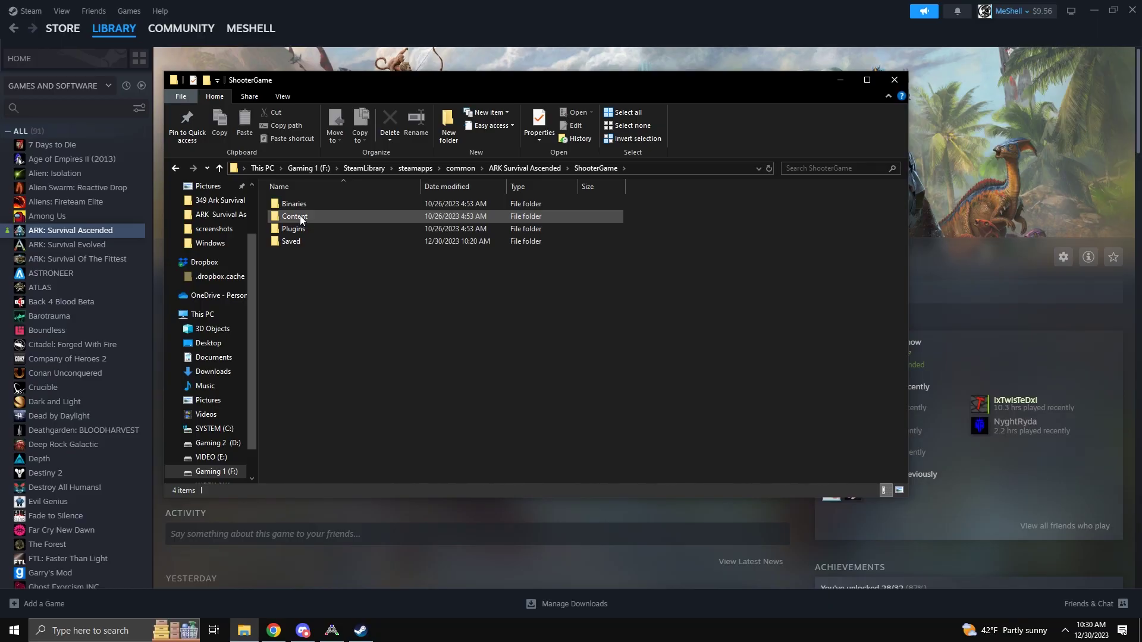
Step: Open the DinoExports folder inside Saved and copy its address
{"action": "double_click", "coordinate": [298, 240]}
{"action": "right_click", "coordinate": [296, 243]}
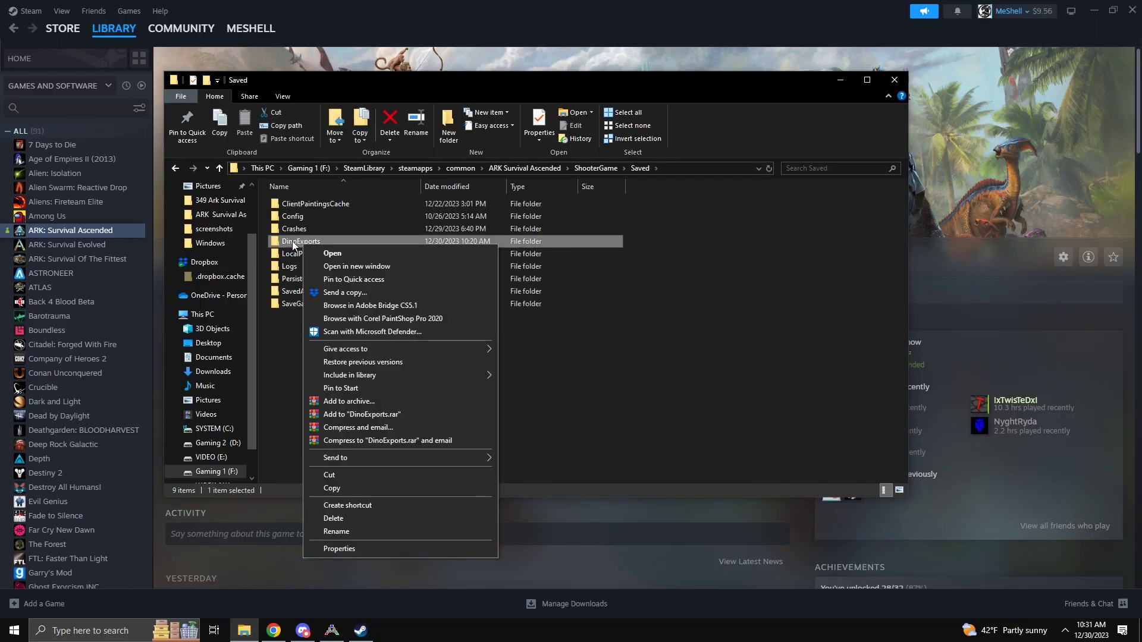
{"action": "double_click", "coordinate": [288, 243]}
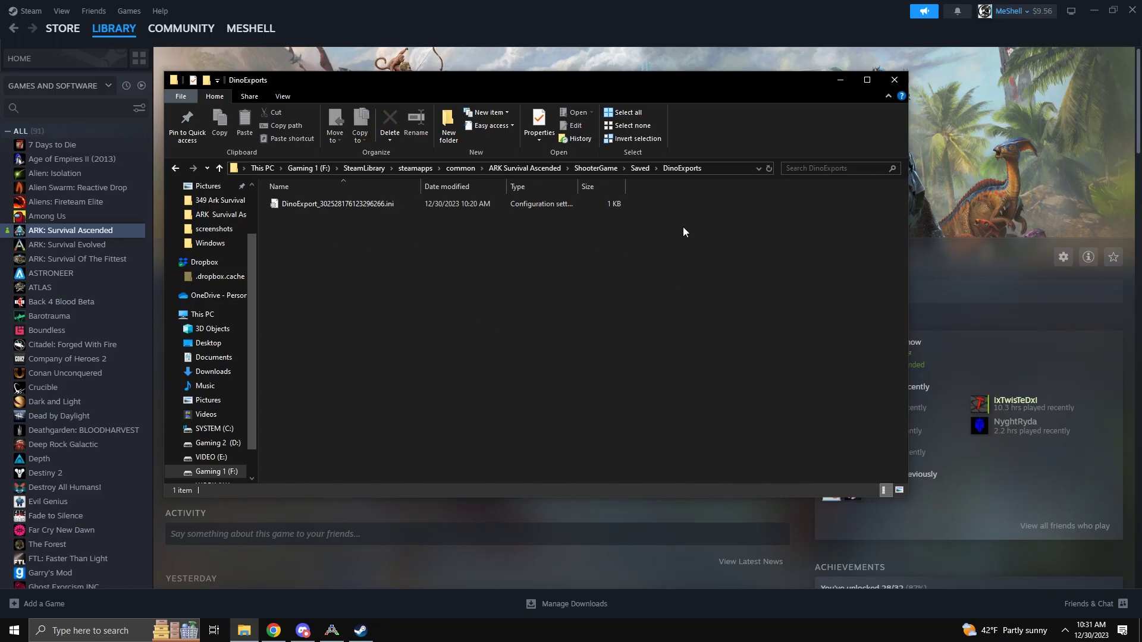
{"action": "right_click", "coordinate": [685, 168]}
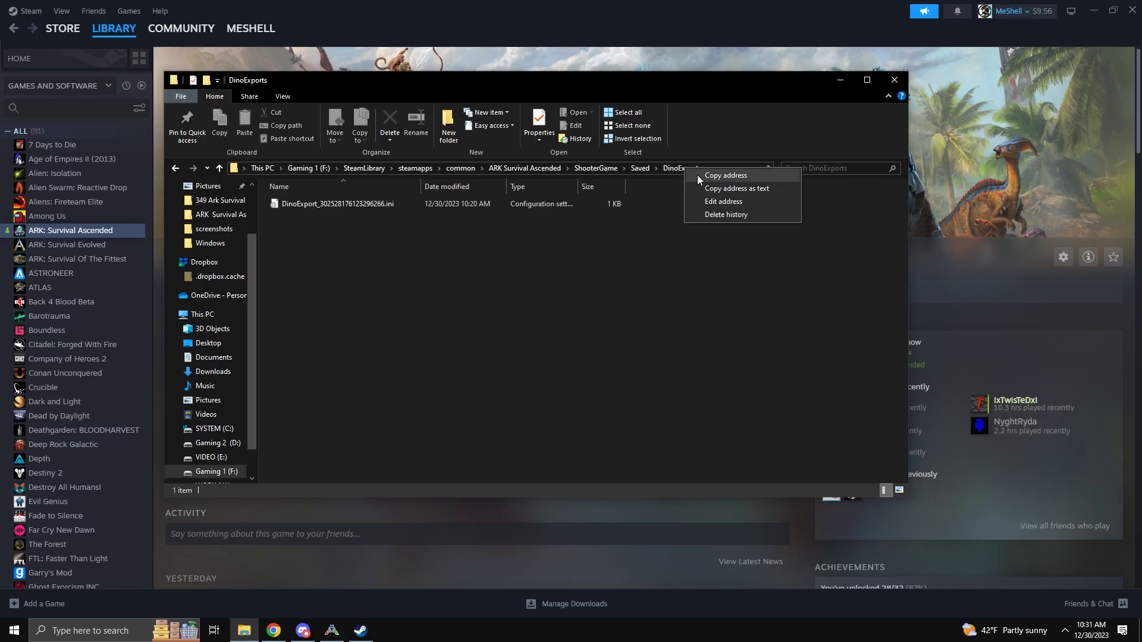
{"action": "left_click", "coordinate": [722, 176]}
Step: Back in ARK Smart Breeding, paste the copied DinoExports path into the Dino Exports entry, save it and make it the default export folder
{"action": "key", "text": "alt+Tab"}
{"action": "left_click", "coordinate": [485, 319]}
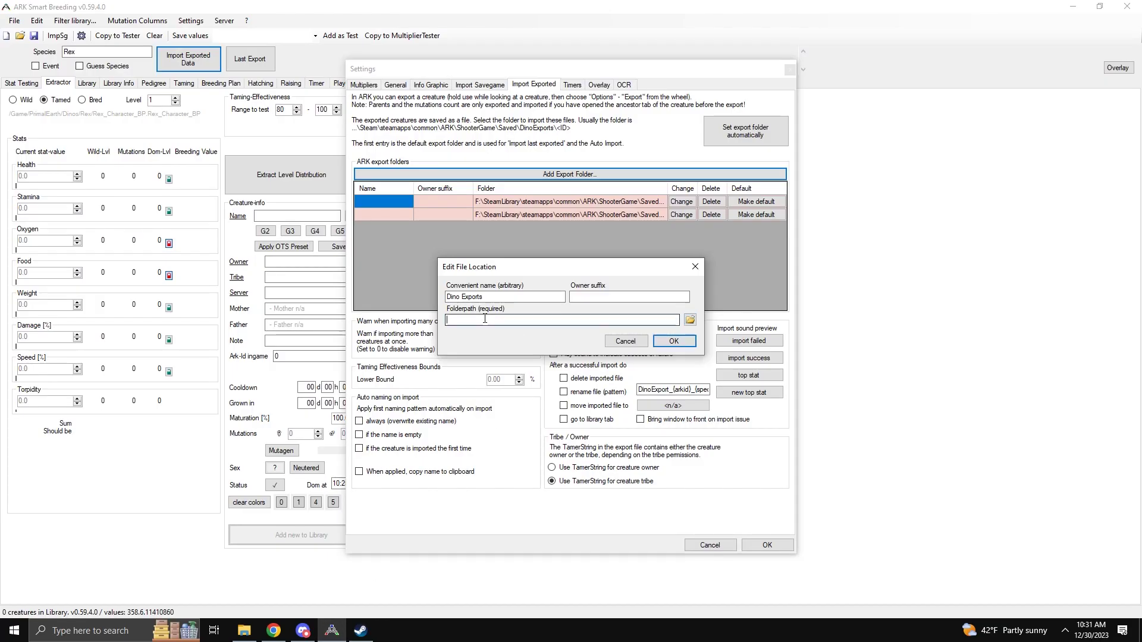
{"action": "right_click", "coordinate": [485, 319]}
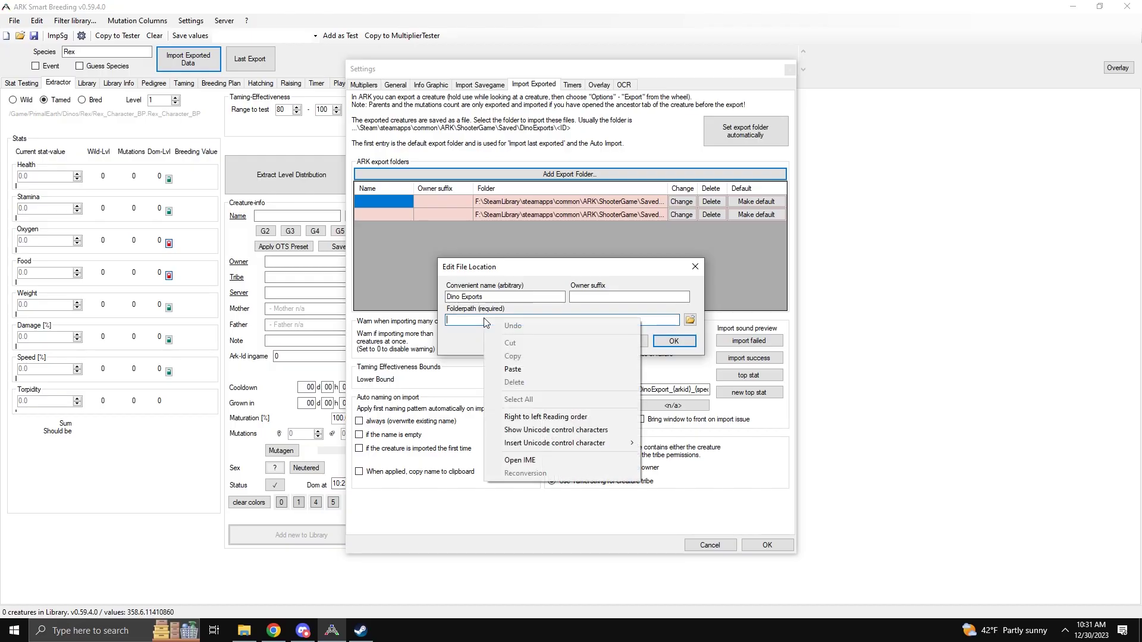
{"action": "left_click", "coordinate": [530, 370]}
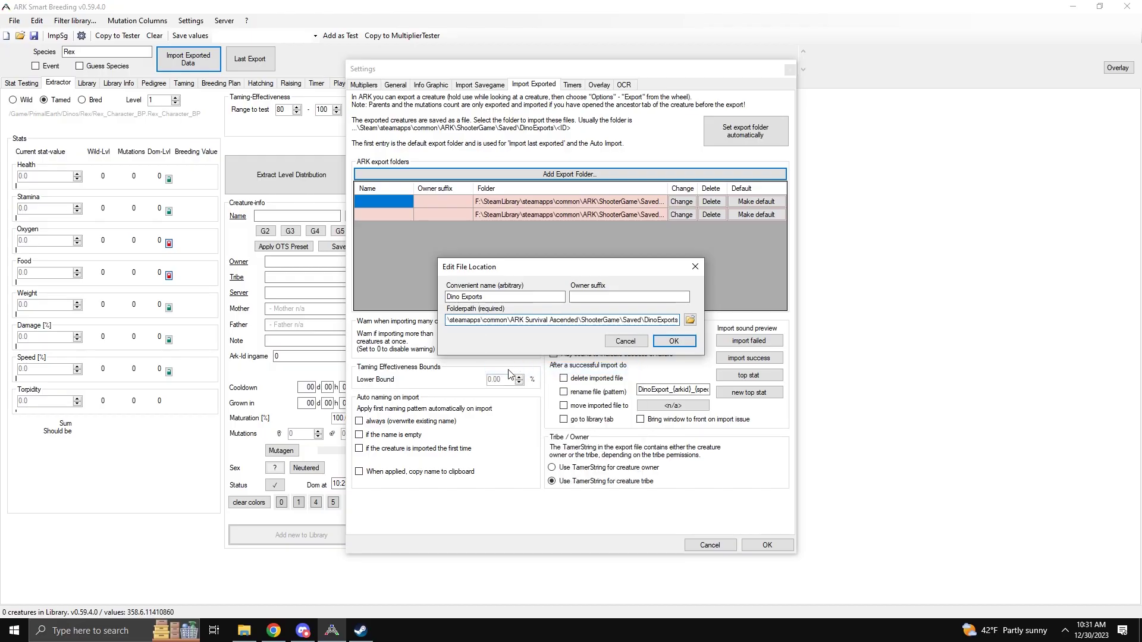
{"action": "left_click", "coordinate": [666, 343]}
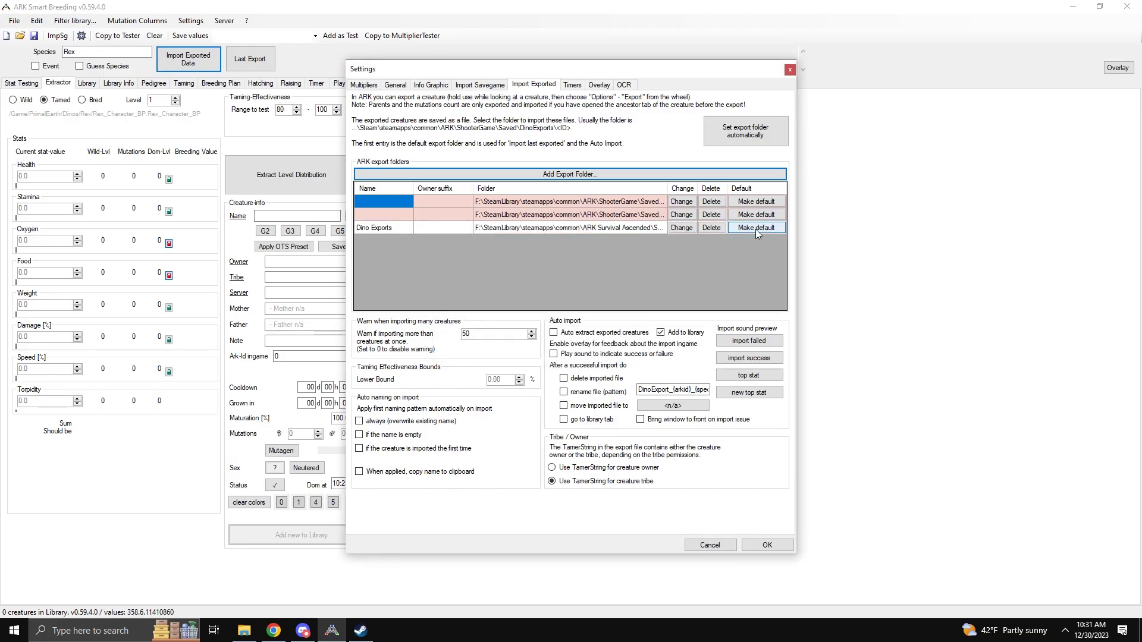
{"action": "left_click", "coordinate": [755, 230]}
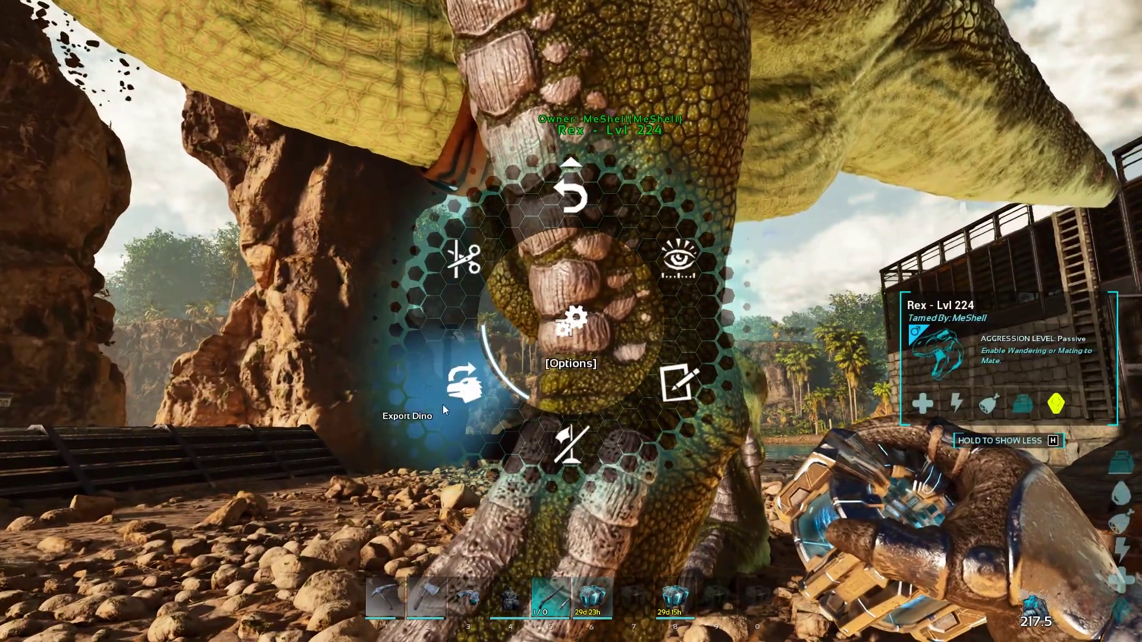
Step: Export the level 224 Rex in the game, then copy its exported values to the extractor in ARK Smart Breeding
{"action": "left_click", "coordinate": [458, 381]}
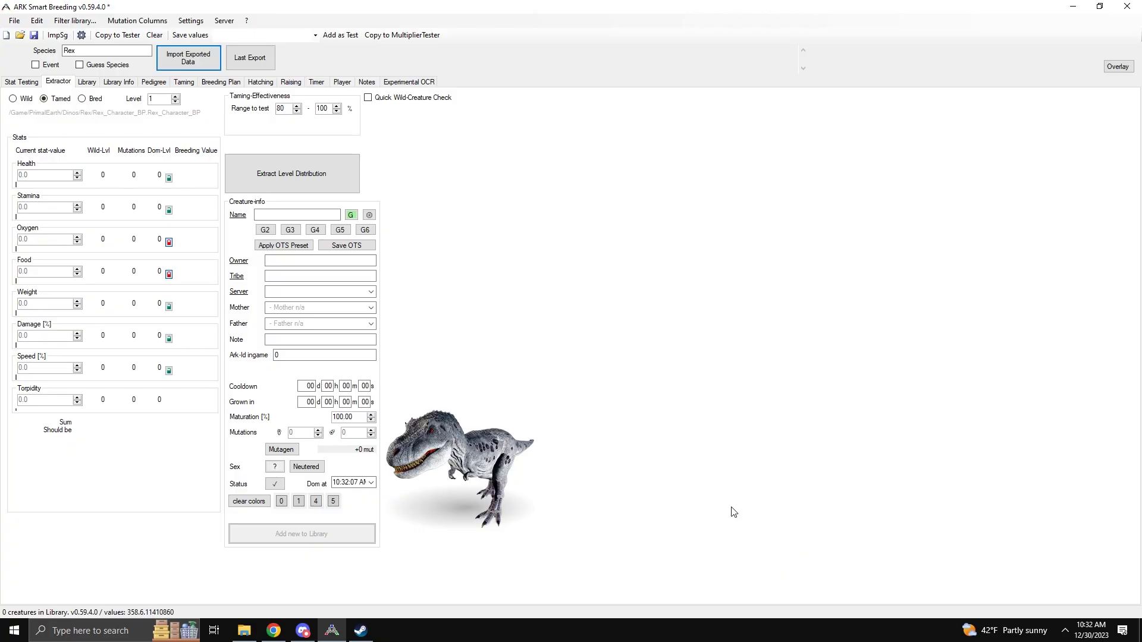
{"action": "left_click", "coordinate": [171, 57]}
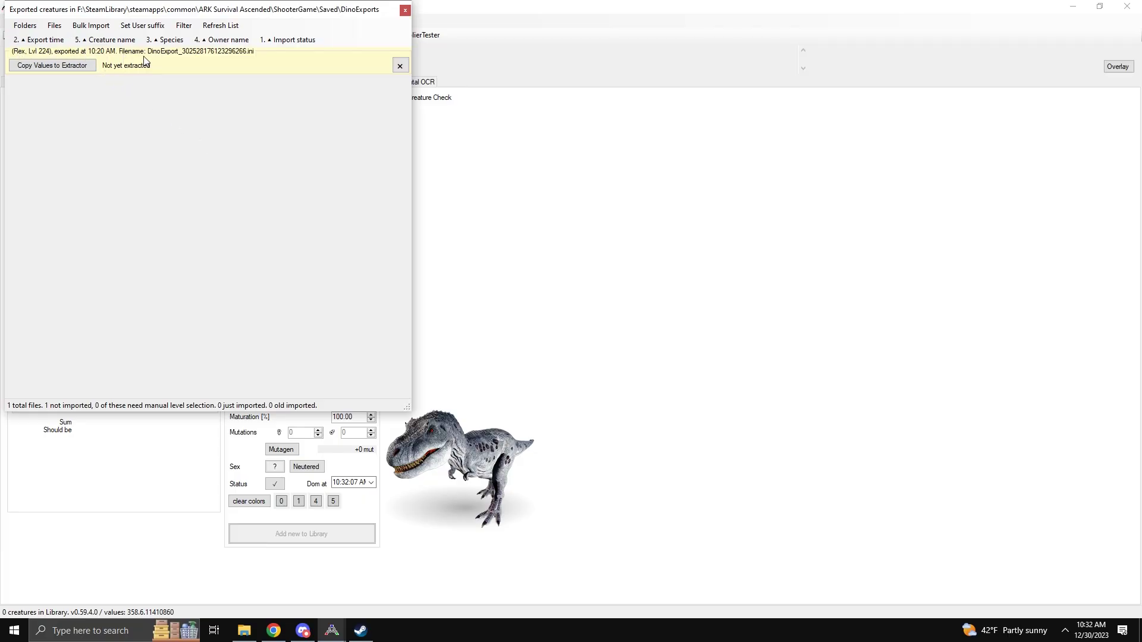
{"action": "left_click", "coordinate": [71, 65]}
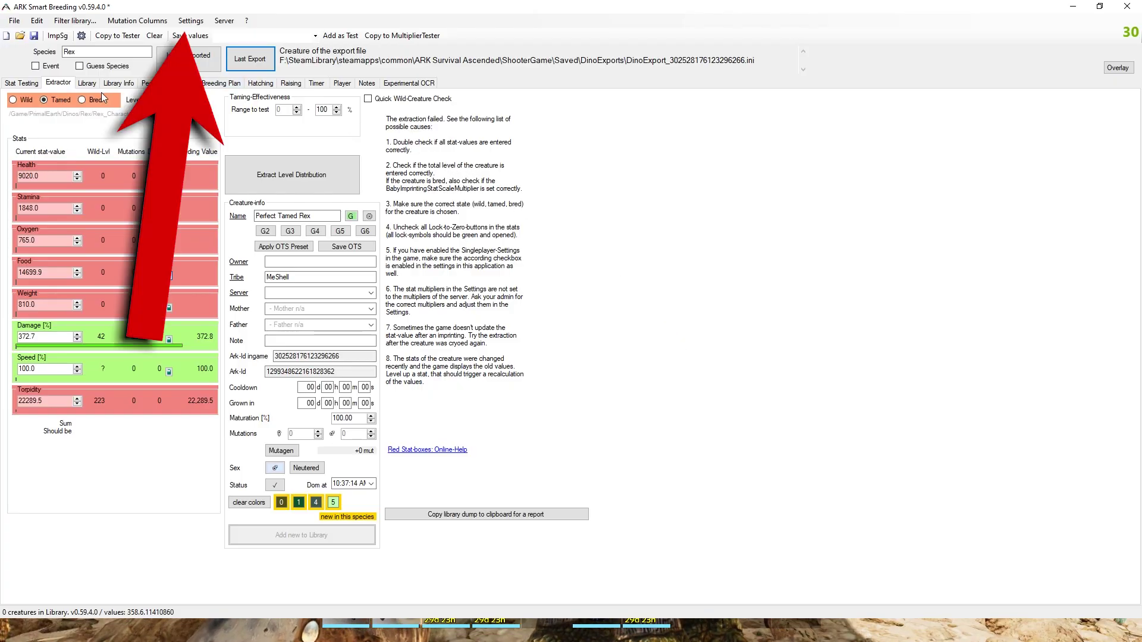
Step: In the multiplier settings, set the game version to ASA, save the settings and import the last export again
{"action": "left_click", "coordinate": [186, 21]}
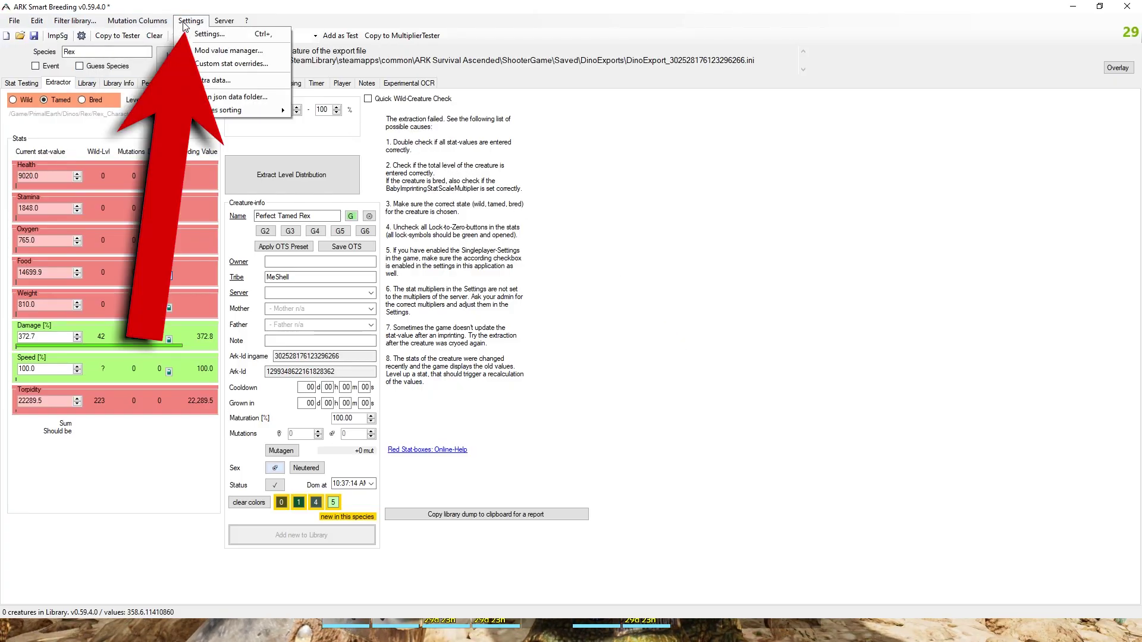
{"action": "left_click", "coordinate": [210, 35]}
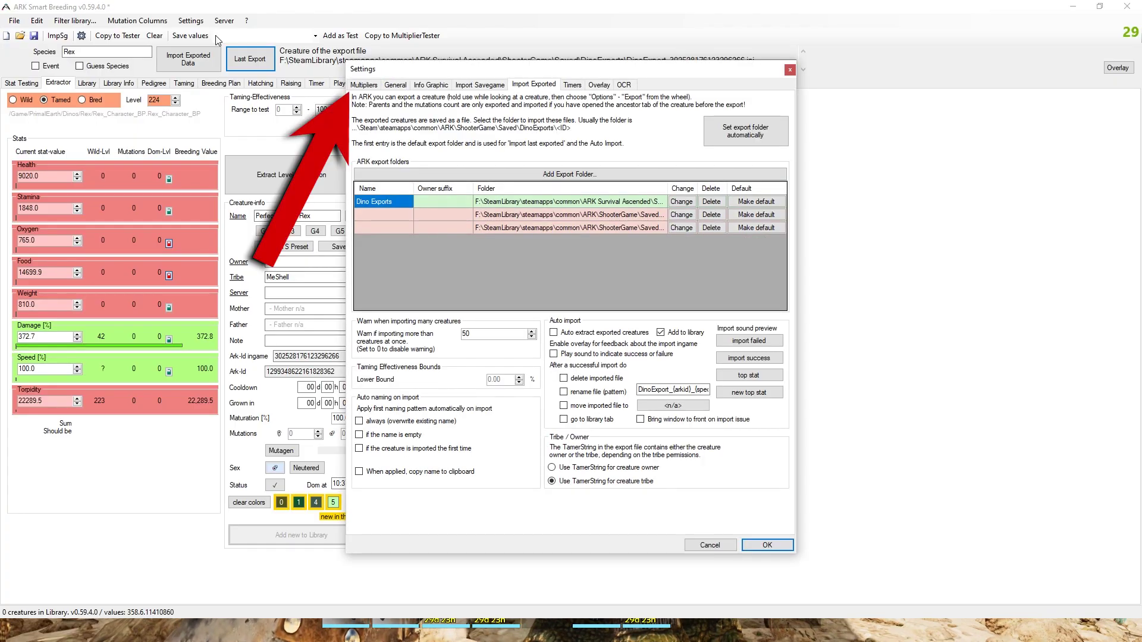
{"action": "left_click", "coordinate": [370, 87]}
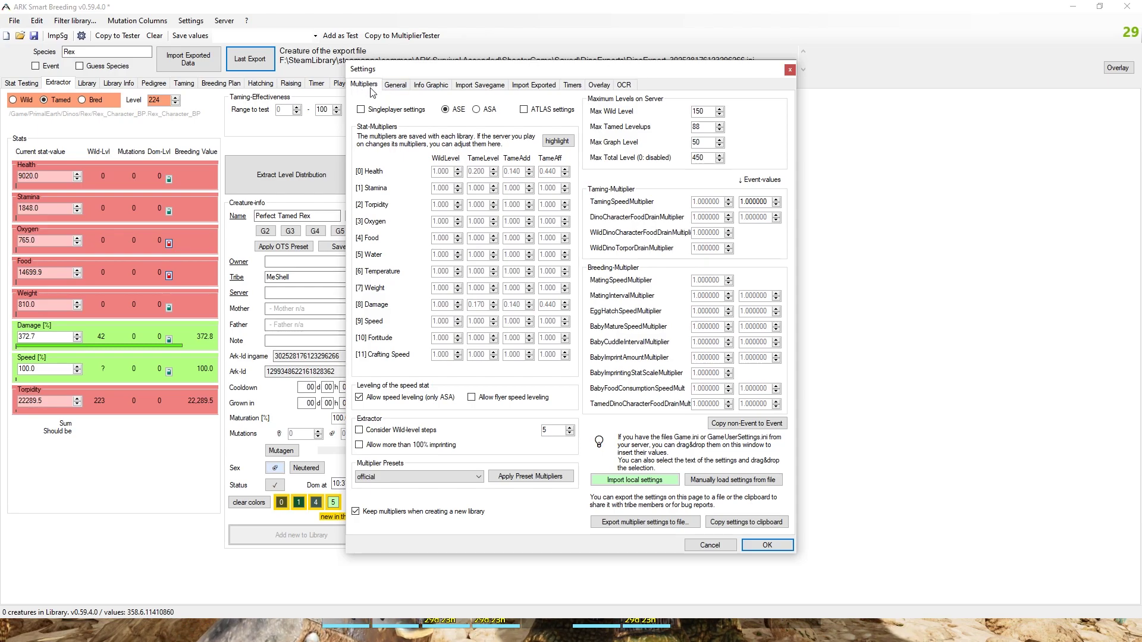
{"action": "left_click", "coordinate": [477, 111]}
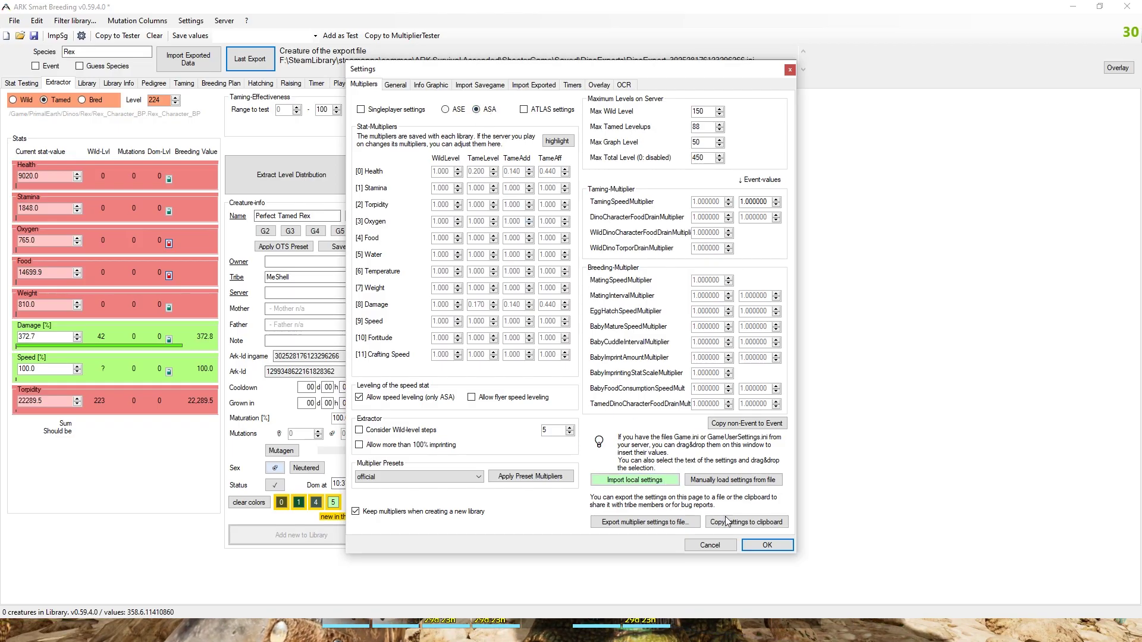
{"action": "left_click", "coordinate": [765, 546]}
{"action": "left_click", "coordinate": [245, 59]}
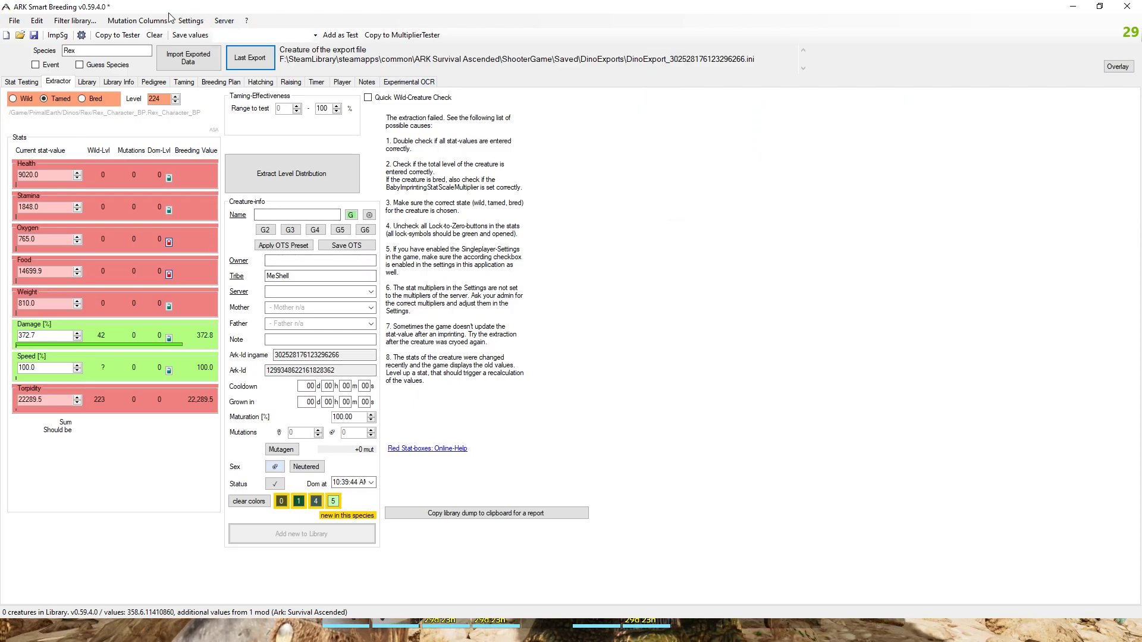
{"action": "left_click", "coordinate": [188, 21]}
{"action": "left_click", "coordinate": [188, 21]}
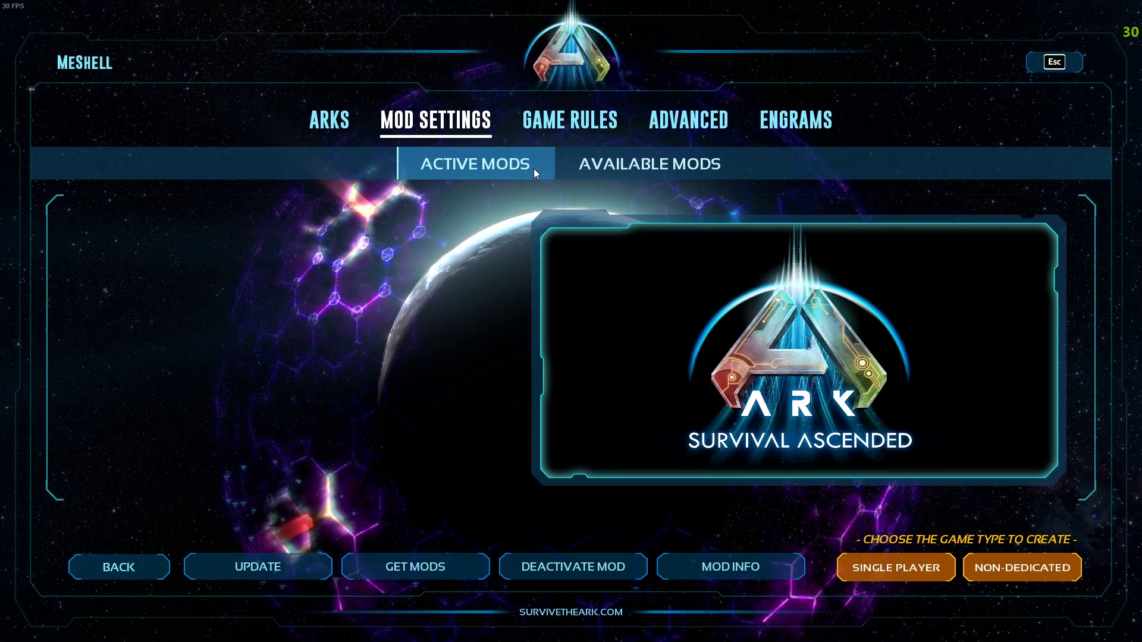
Step: In ARK: Survival Ascended, turn off Use Singleplayer Settings in the game rules and start the single-player session
{"action": "left_click", "coordinate": [619, 163]}
{"action": "left_click", "coordinate": [570, 120]}
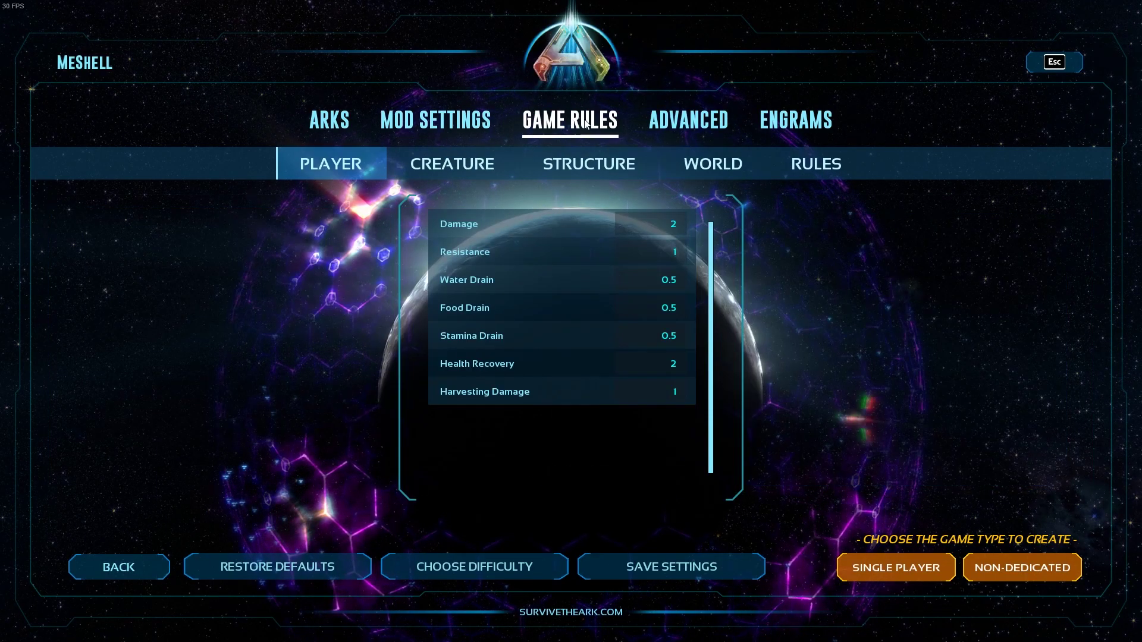
{"action": "left_click", "coordinate": [721, 121]}
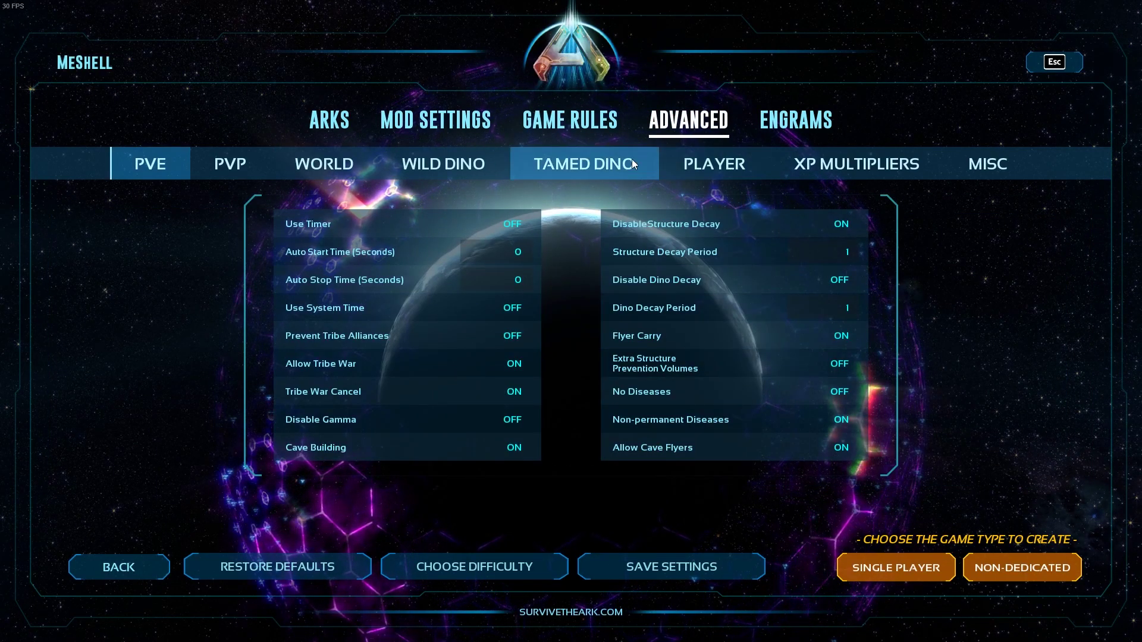
{"action": "left_click", "coordinate": [475, 121]}
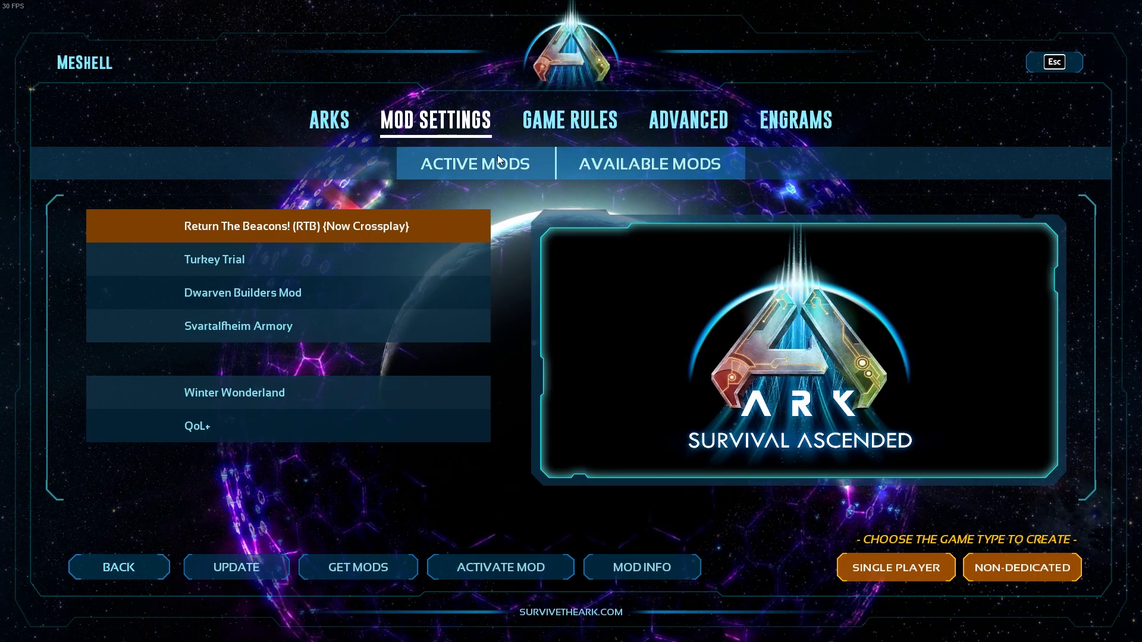
{"action": "left_click", "coordinate": [563, 123]}
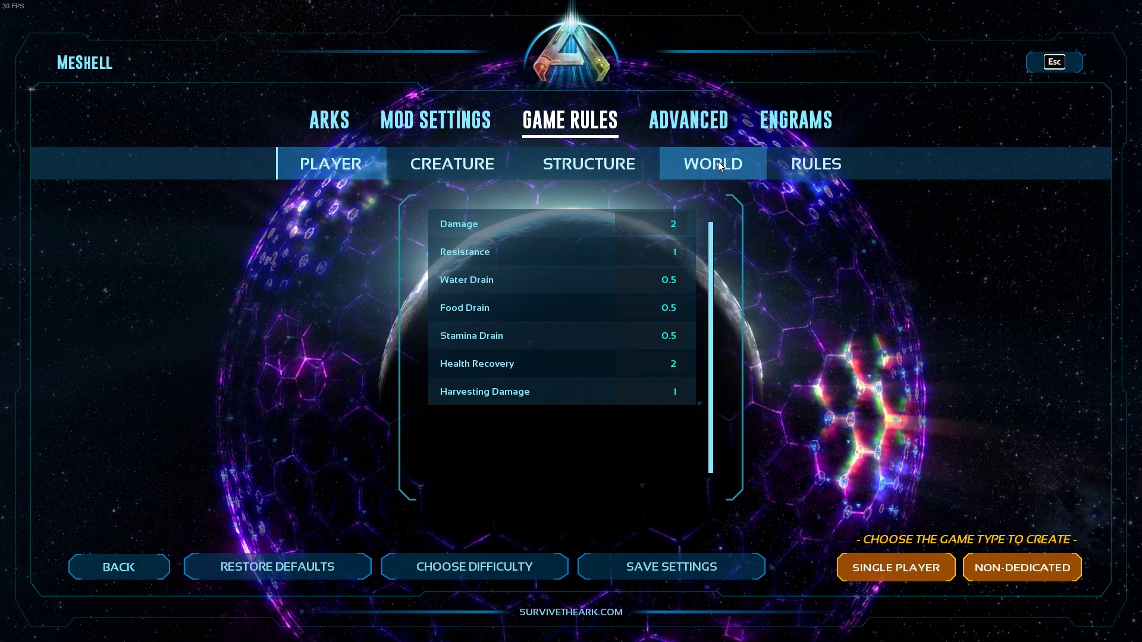
{"action": "left_click", "coordinate": [774, 168]}
{"action": "scroll", "coordinate": [559, 433], "scroll_direction": "down", "scroll_amount": 5}
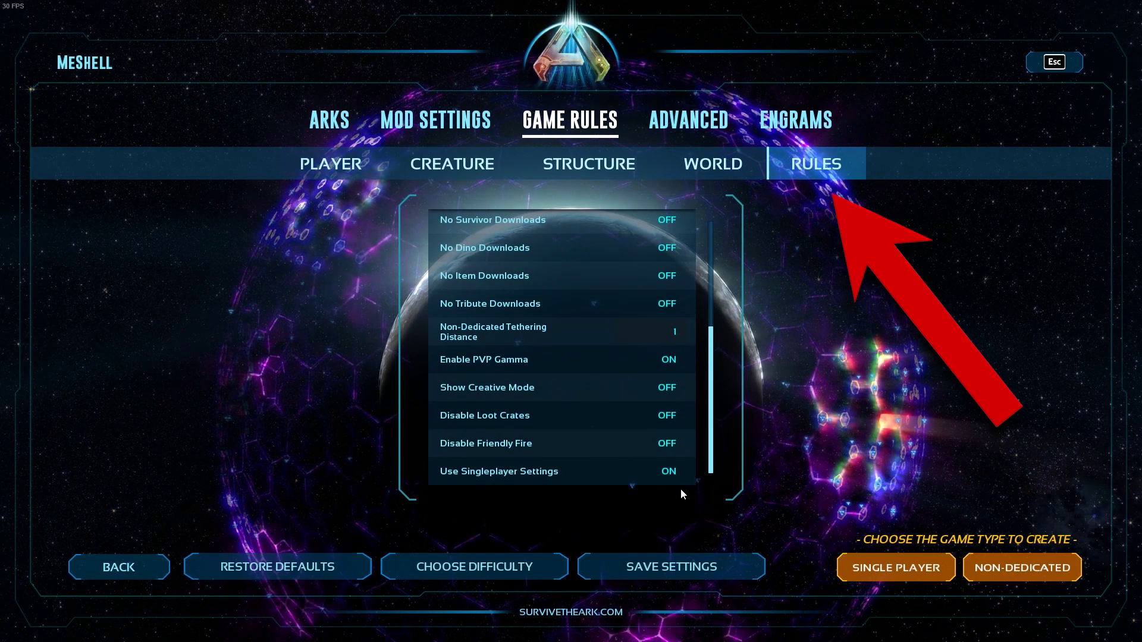
{"action": "left_click", "coordinate": [671, 474]}
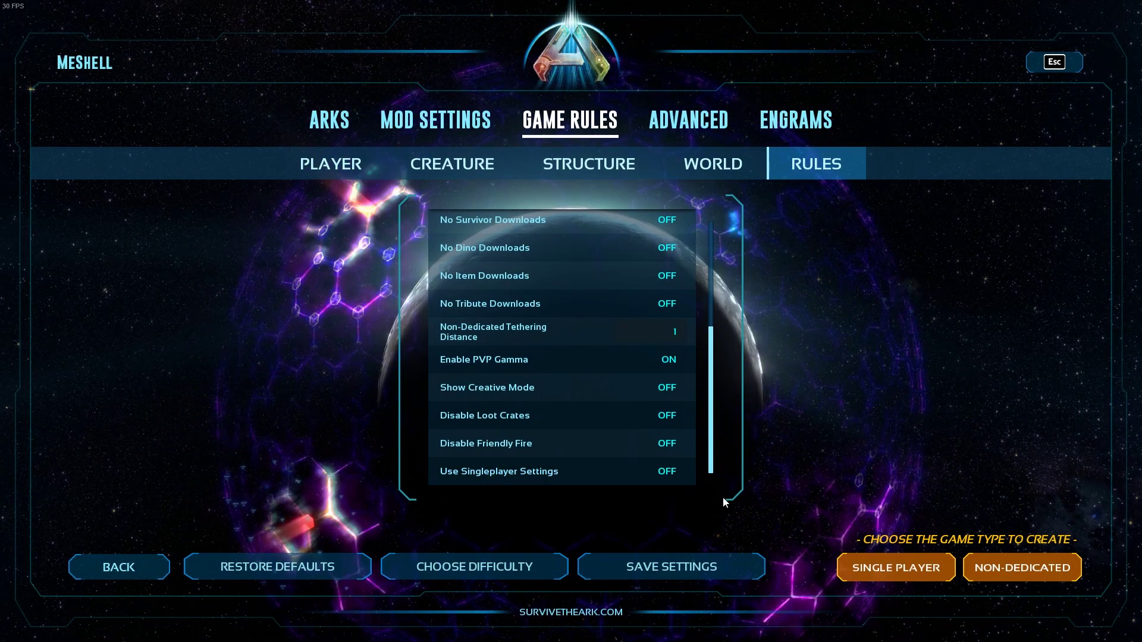
{"action": "left_click", "coordinate": [884, 571]}
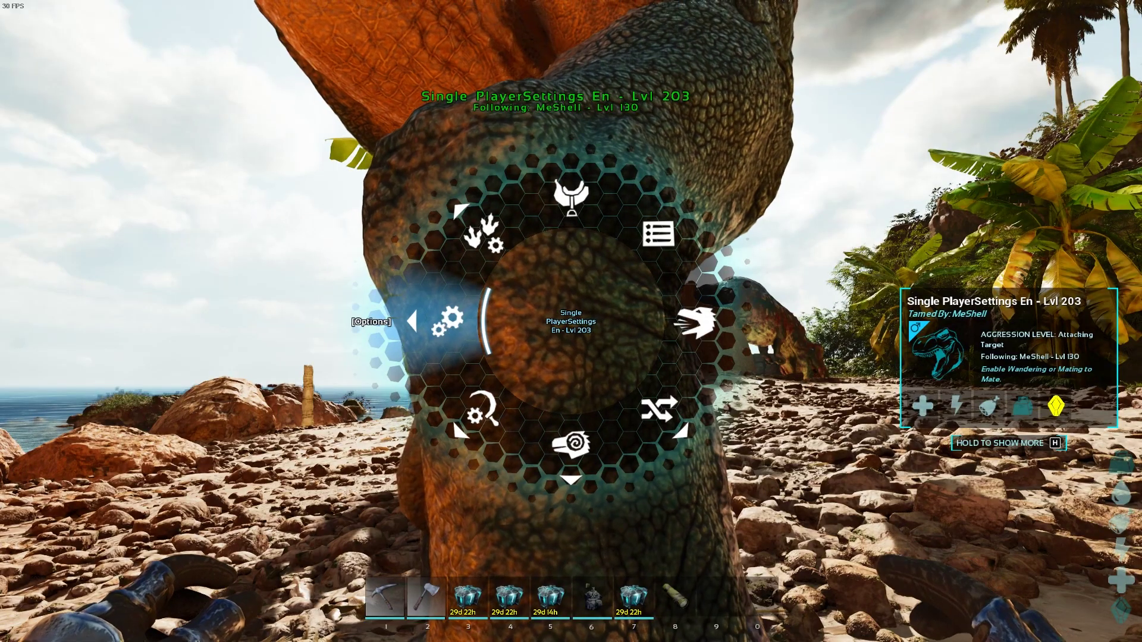
Step: Open the level 203 Rex's options in the game for exporting, then open the settings in ARK Smart Breeding
{"action": "left_click", "coordinate": [443, 321]}
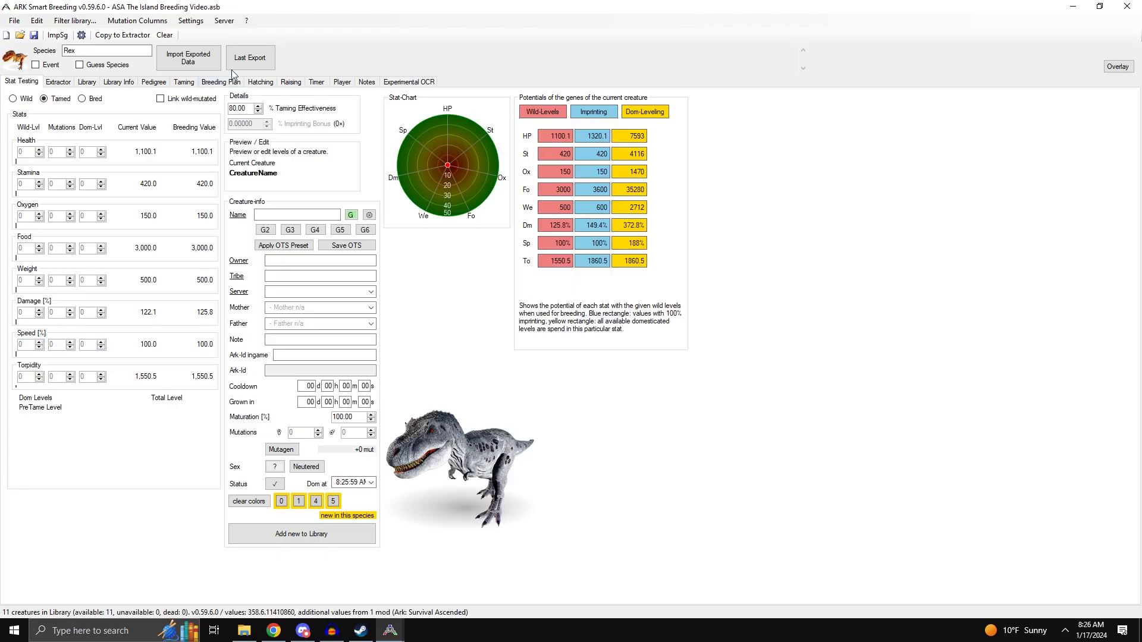
{"action": "left_click", "coordinate": [191, 20]}
{"action": "left_click", "coordinate": [200, 36]}
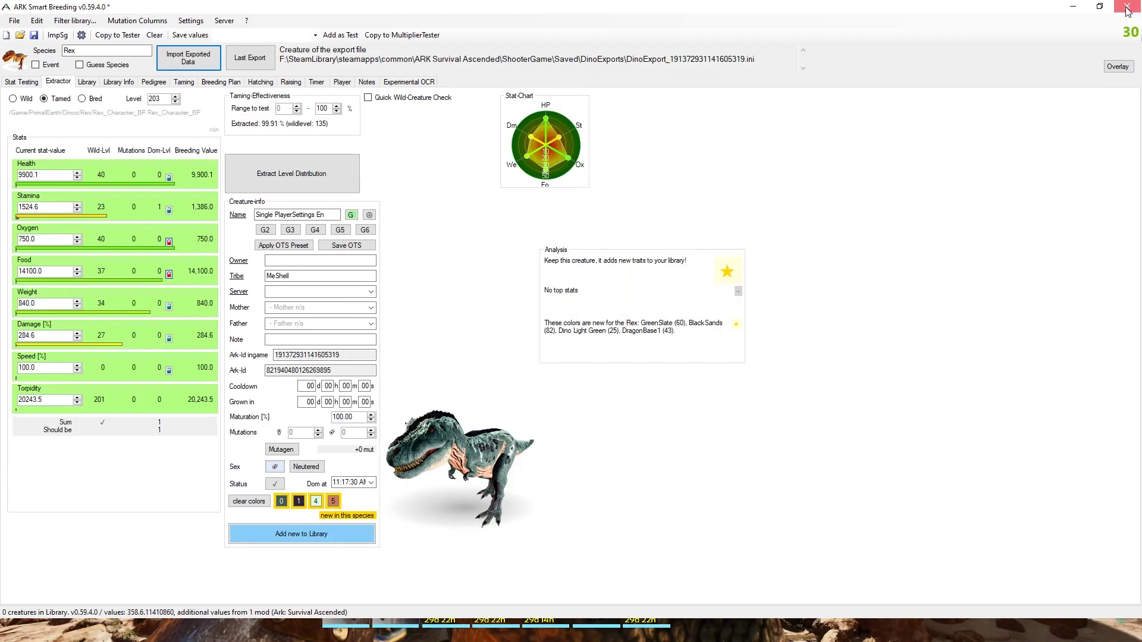
Step: Quit ARK Smart Breeding with the changes saved, naming the creature collection file "ASA The Island Breeding Video"
{"action": "key", "text": "alt+F4"}
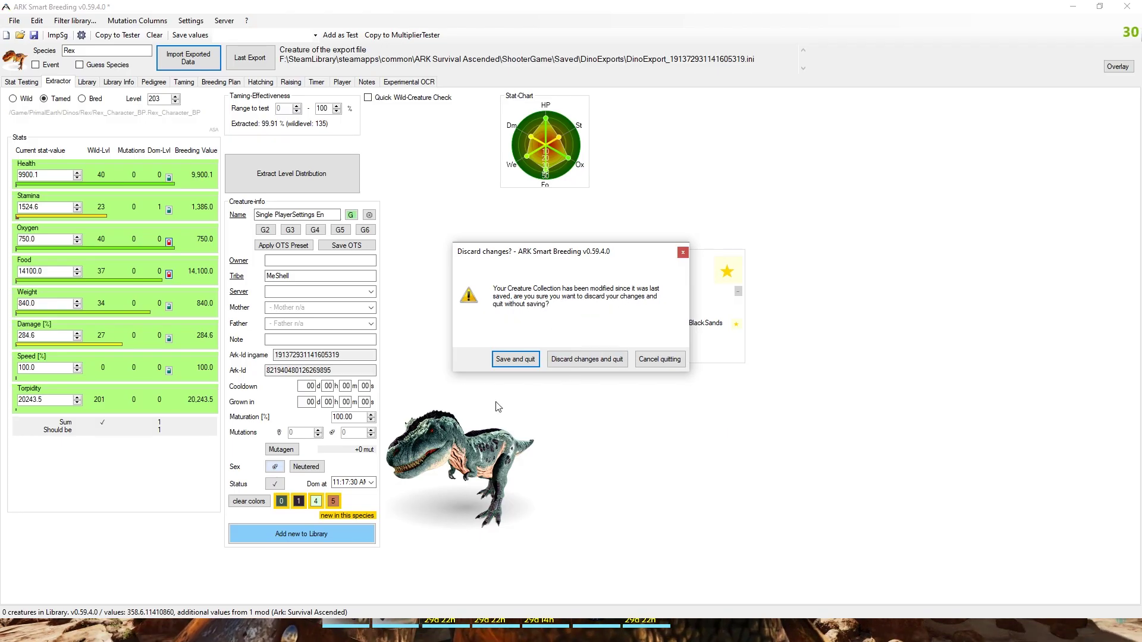
{"action": "key", "text": "Return"}
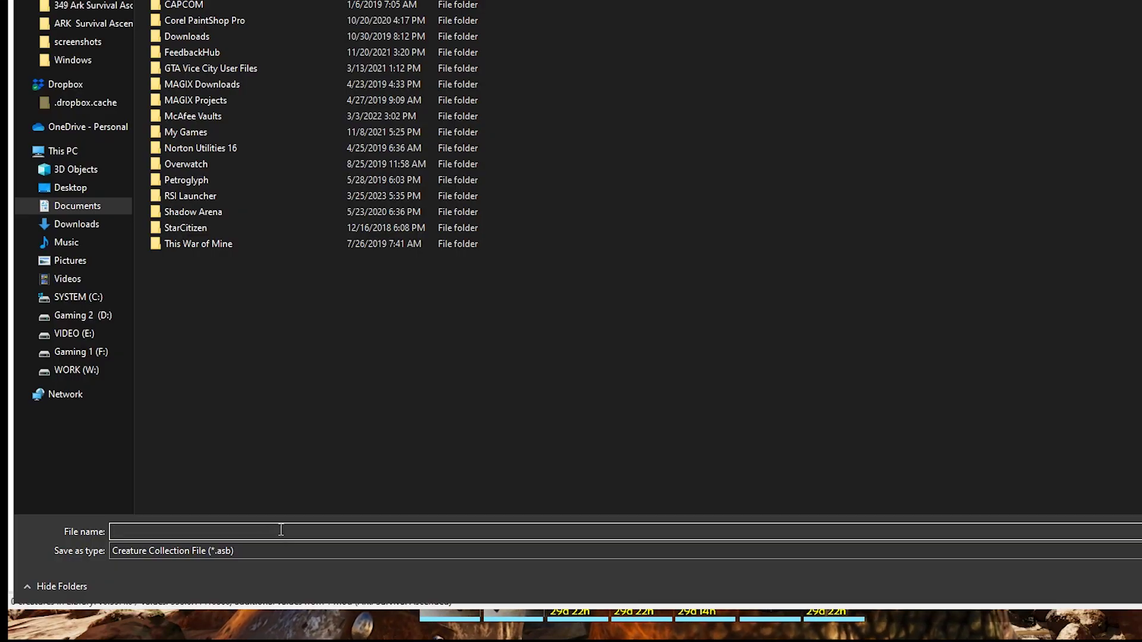
{"action": "type", "text": "A"}
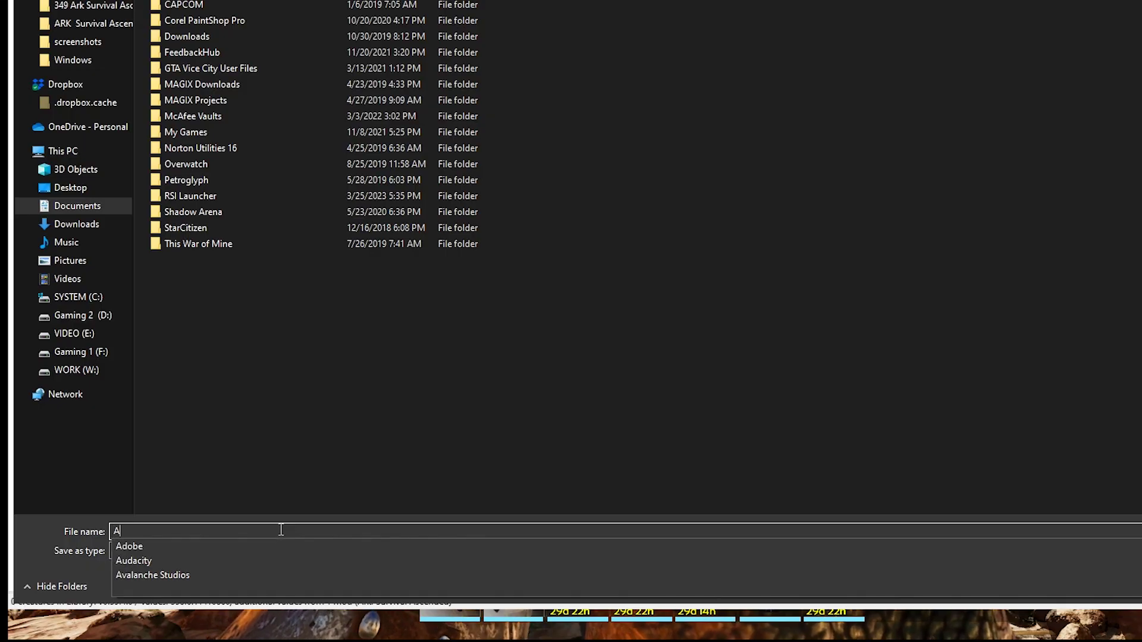
{"action": "type", "text": "SA"}
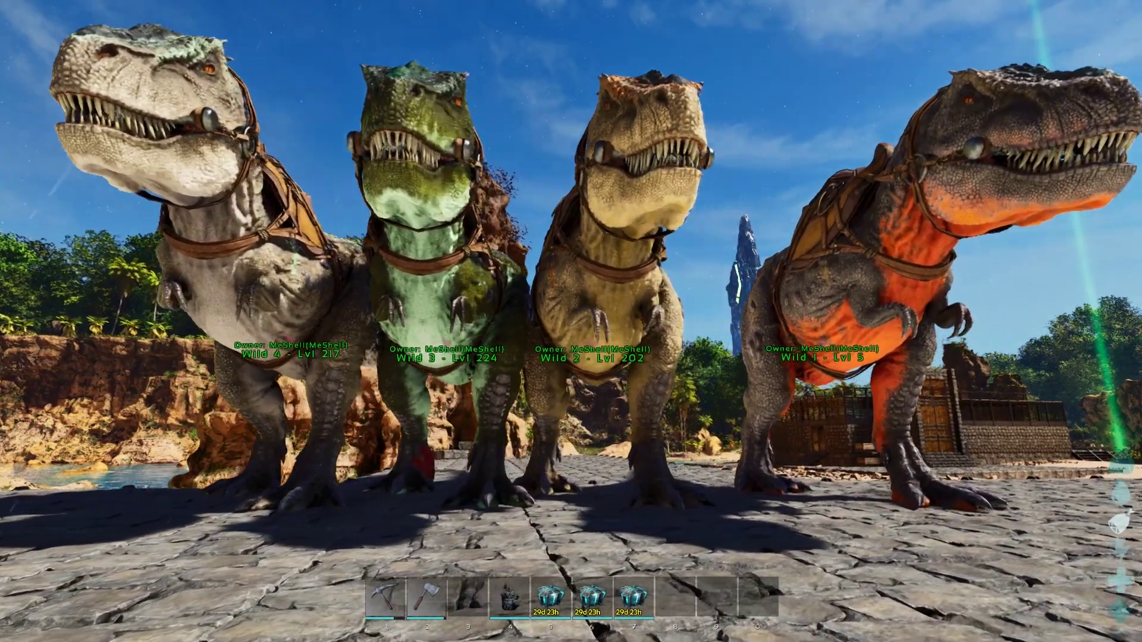
Step: In the game, export the data of the Rexes Wild 1 (level 5) and Wild 2 (level 202)
{"action": "key", "text": "w"}
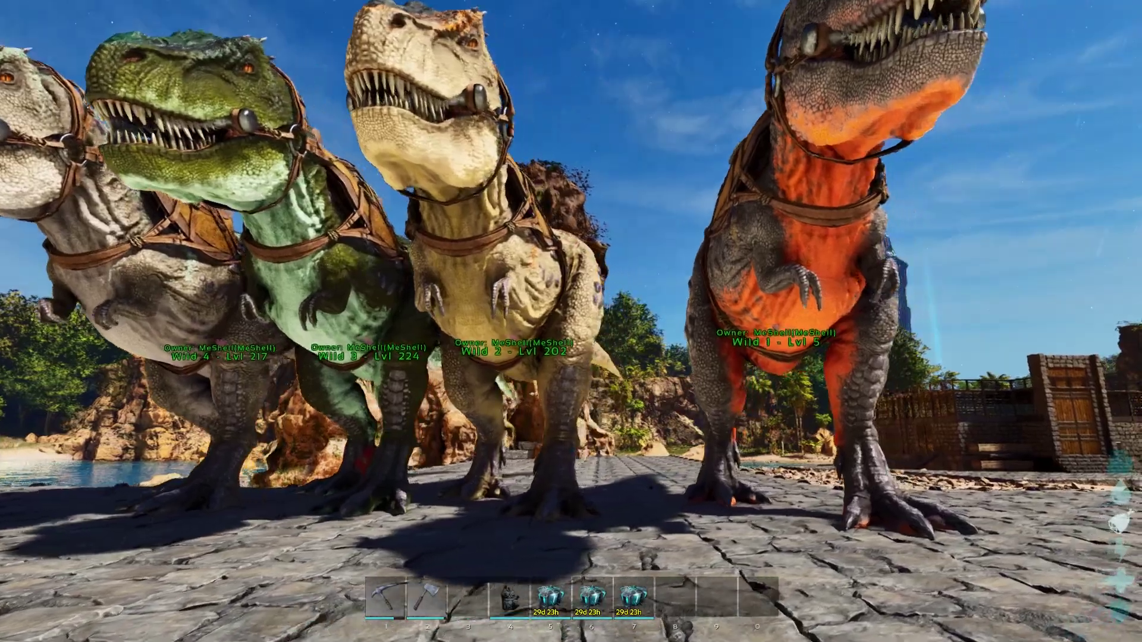
{"action": "key", "text": "e"}
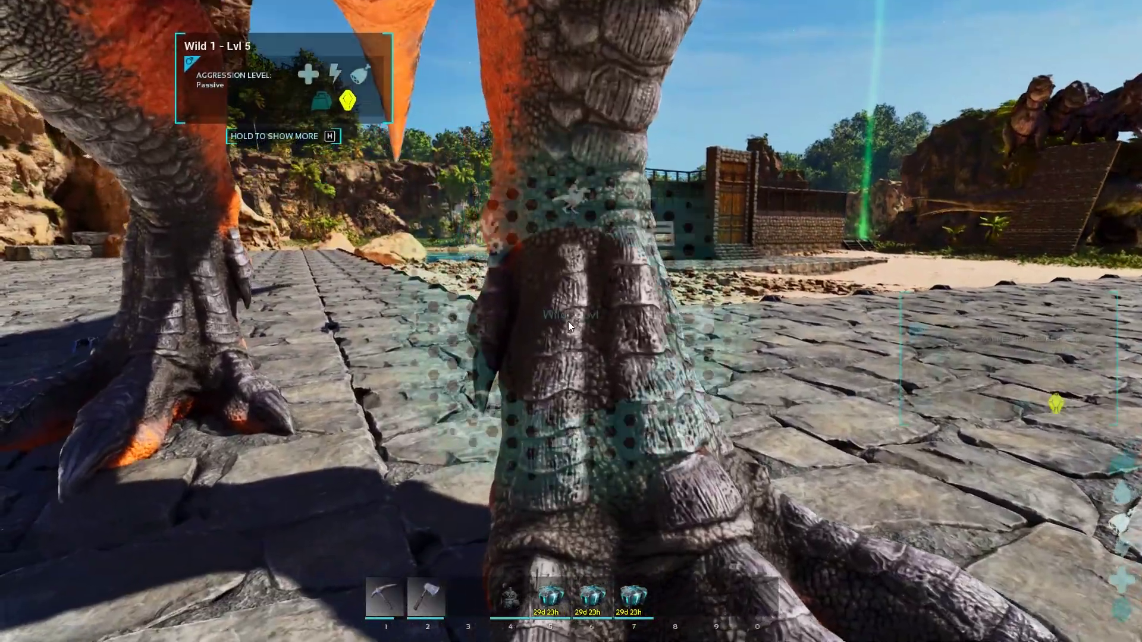
{"action": "left_click", "coordinate": [476, 334]}
{"action": "key", "text": "e"}
{"action": "key", "text": "w"}
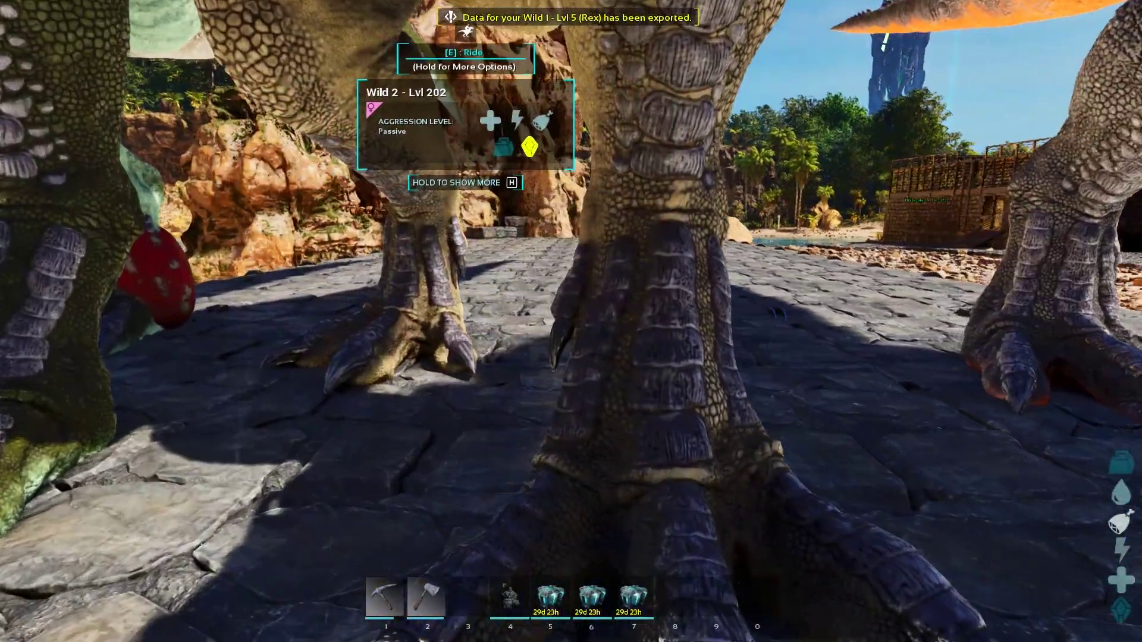
{"action": "key", "text": "e"}
{"action": "left_click", "coordinate": [446, 298]}
{"action": "left_click", "coordinate": [508, 394]}
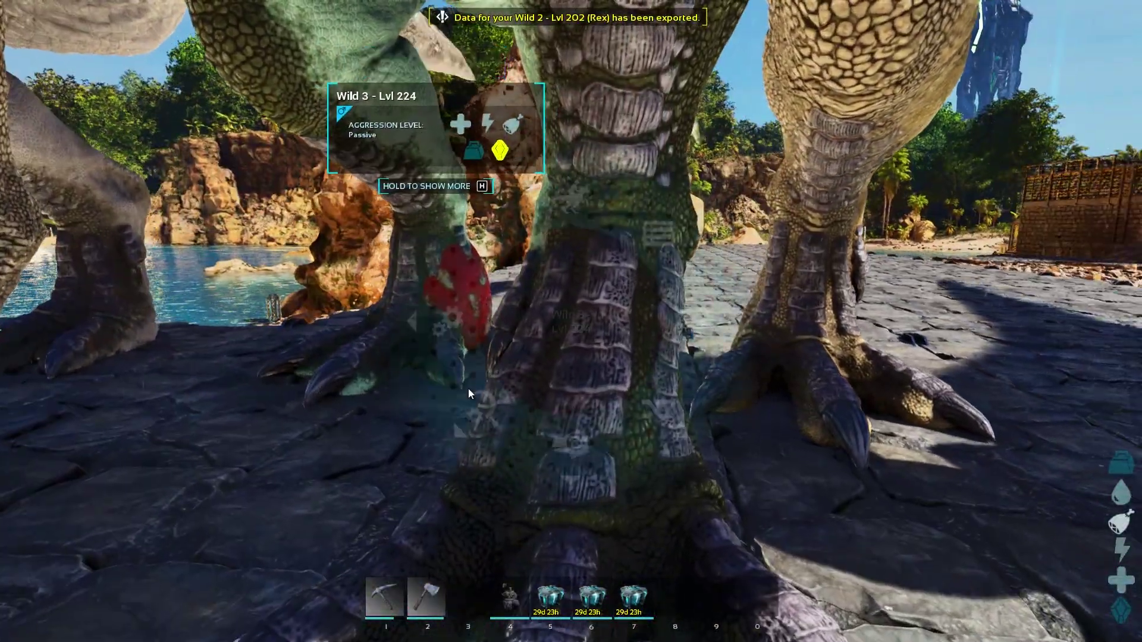
Step: Export the data of the Rexes Wild 3 (level 224) and Wild 4 (level 217)
{"action": "key", "text": "e"}
{"action": "left_click", "coordinate": [447, 319]}
{"action": "left_click", "coordinate": [464, 384]}
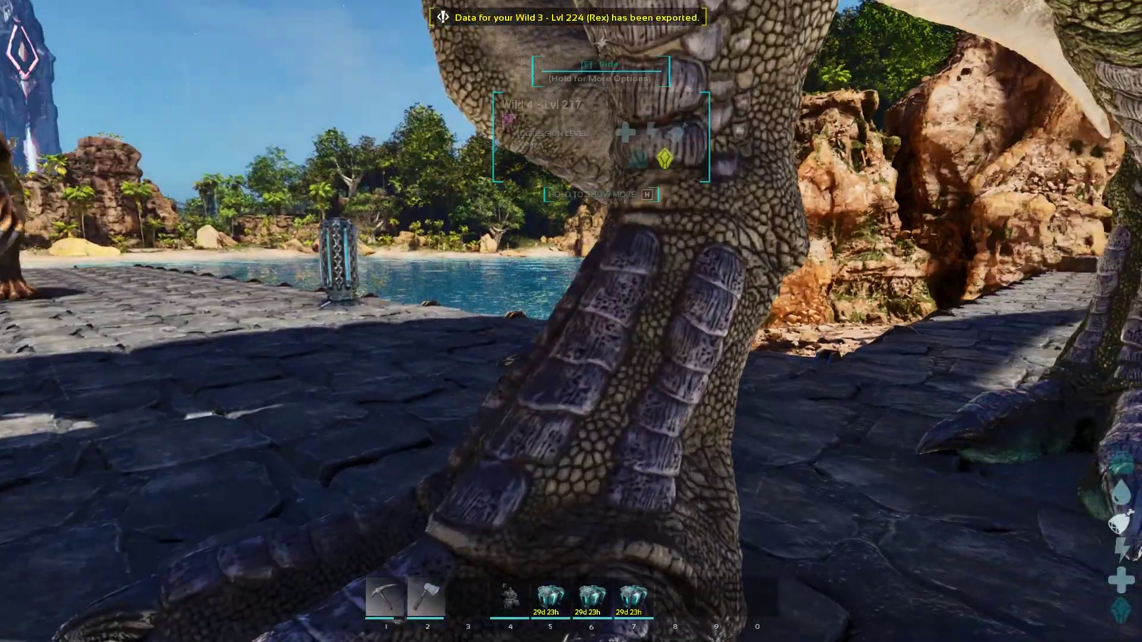
{"action": "key", "text": "e"}
{"action": "left_click", "coordinate": [447, 321]}
{"action": "left_click", "coordinate": [454, 389]}
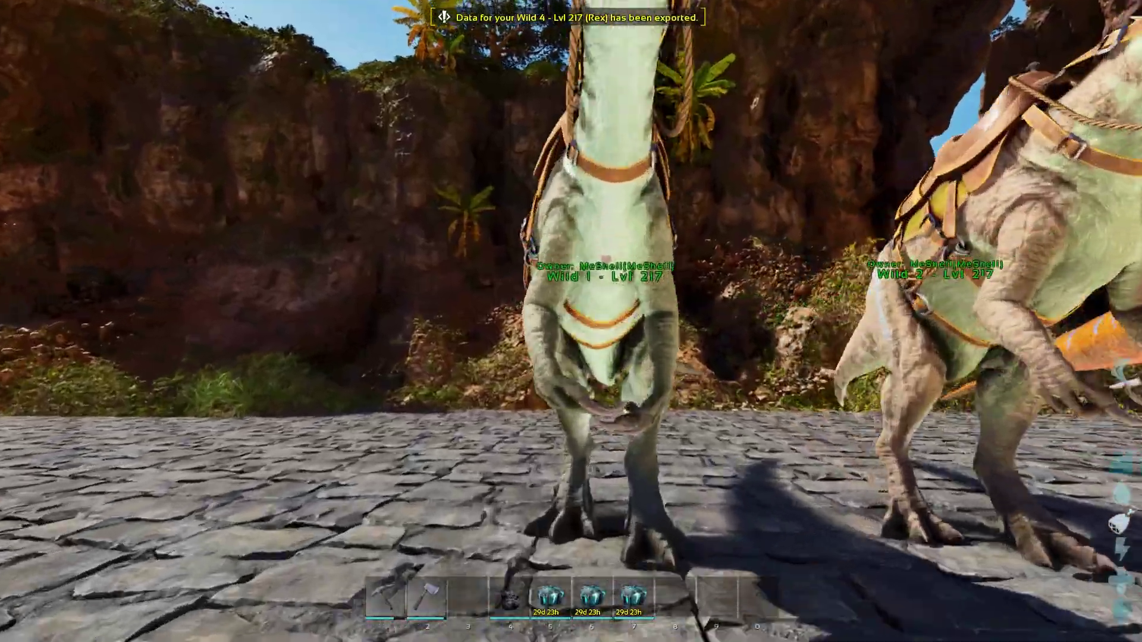
Step: Export the data of the four tamed Baryonyxes, Wild 1 through Wild 4, one after another
{"action": "key", "text": "e"}
{"action": "left_click", "coordinate": [399, 341]}
{"action": "left_click", "coordinate": [454, 389]}
{"action": "key", "text": "e"}
{"action": "left_click", "coordinate": [362, 364]}
{"action": "left_click", "coordinate": [454, 389]}
{"action": "key", "text": "e"}
{"action": "left_click", "coordinate": [382, 367]}
{"action": "left_click", "coordinate": [454, 389]}
{"action": "key", "text": "e"}
{"action": "left_click", "coordinate": [362, 364]}
{"action": "left_click", "coordinate": [455, 389]}
Step: Export the data of the three level 224 Therizinosaurs, Wild 1 through Wild 3
{"action": "key", "text": "w"}
{"action": "key", "text": "e"}
{"action": "left_click", "coordinate": [382, 364]}
{"action": "left_click", "coordinate": [454, 390]}
{"action": "key", "text": "e"}
{"action": "left_click", "coordinate": [385, 373]}
{"action": "left_click", "coordinate": [455, 389]}
{"action": "key", "text": "e"}
{"action": "left_click", "coordinate": [383, 363]}
{"action": "left_click", "coordinate": [454, 390]}
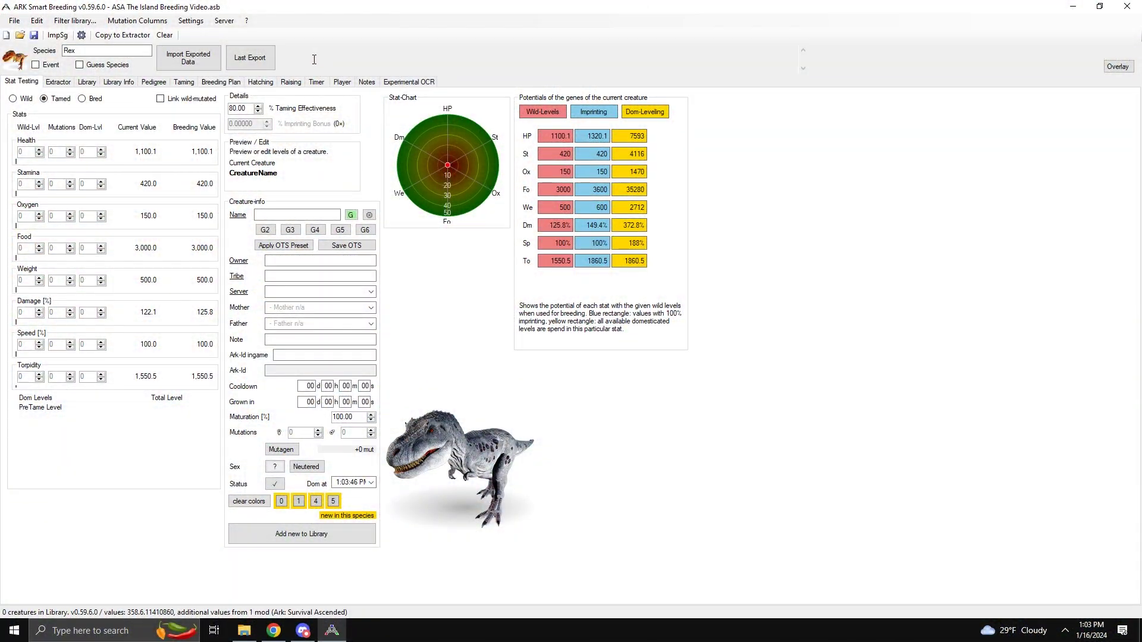
Step: Switch to ARK Smart Breeding and open its settings
{"action": "left_click", "coordinate": [198, 25]}
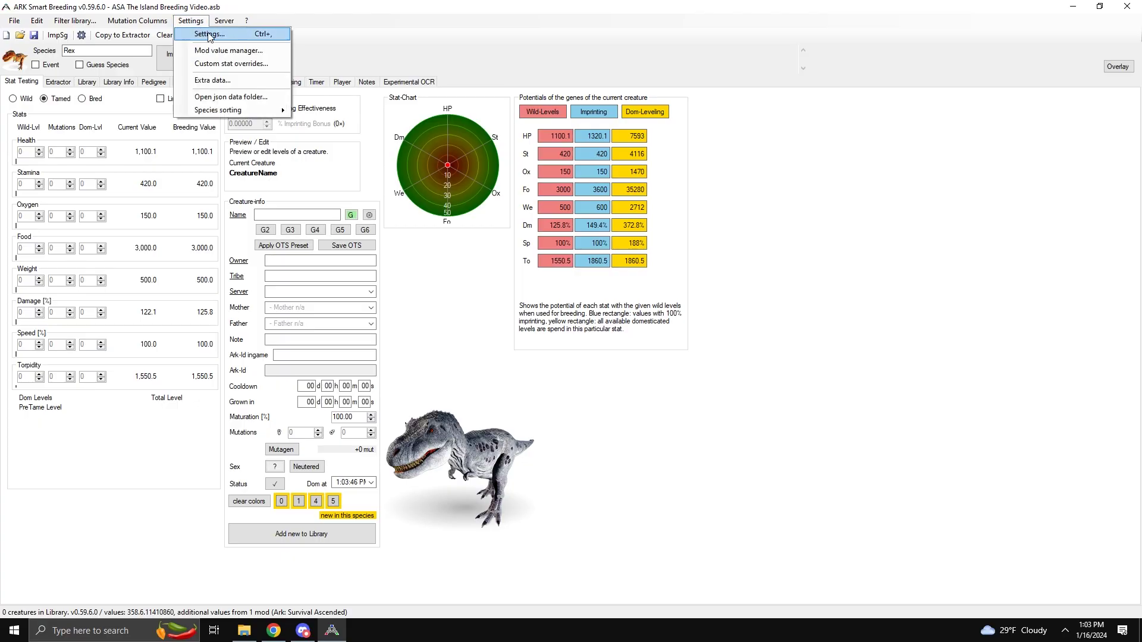
{"action": "left_click", "coordinate": [208, 35]}
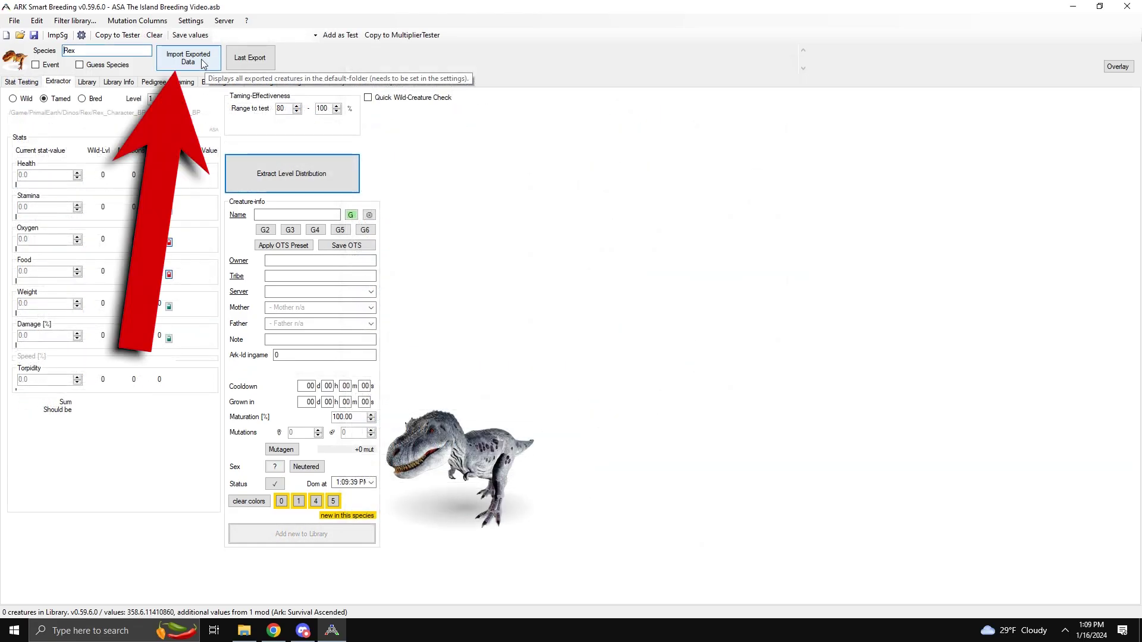
Step: From the exported creatures, copy the values of the Therizinosaur Wild 3 to the extractor and add it to the library
{"action": "left_click", "coordinate": [203, 63]}
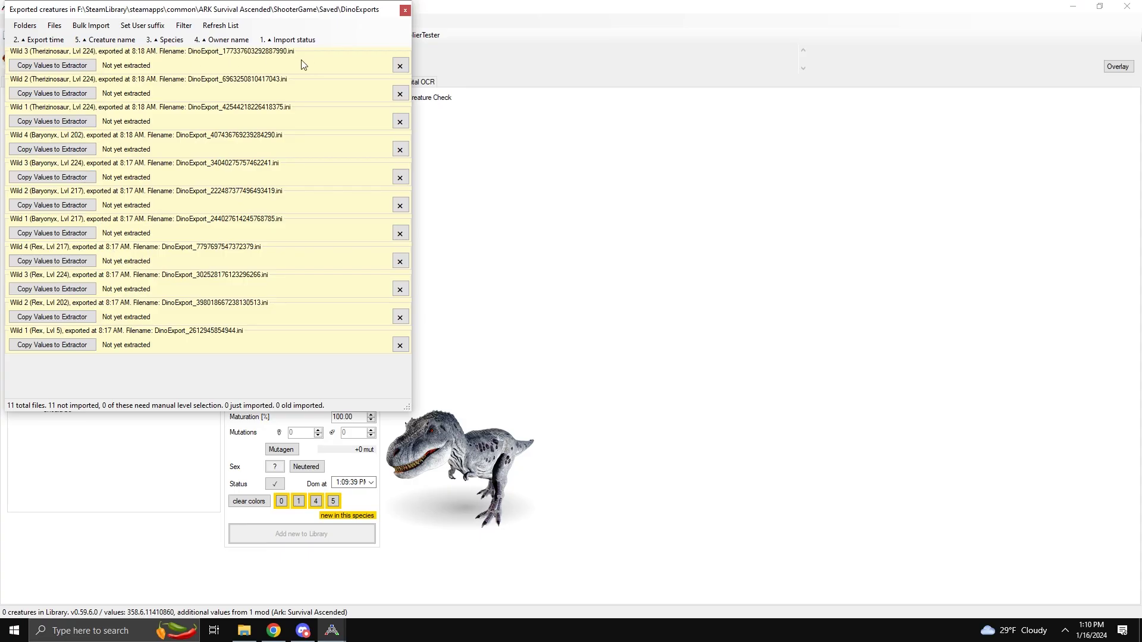
{"action": "left_click", "coordinate": [60, 70]}
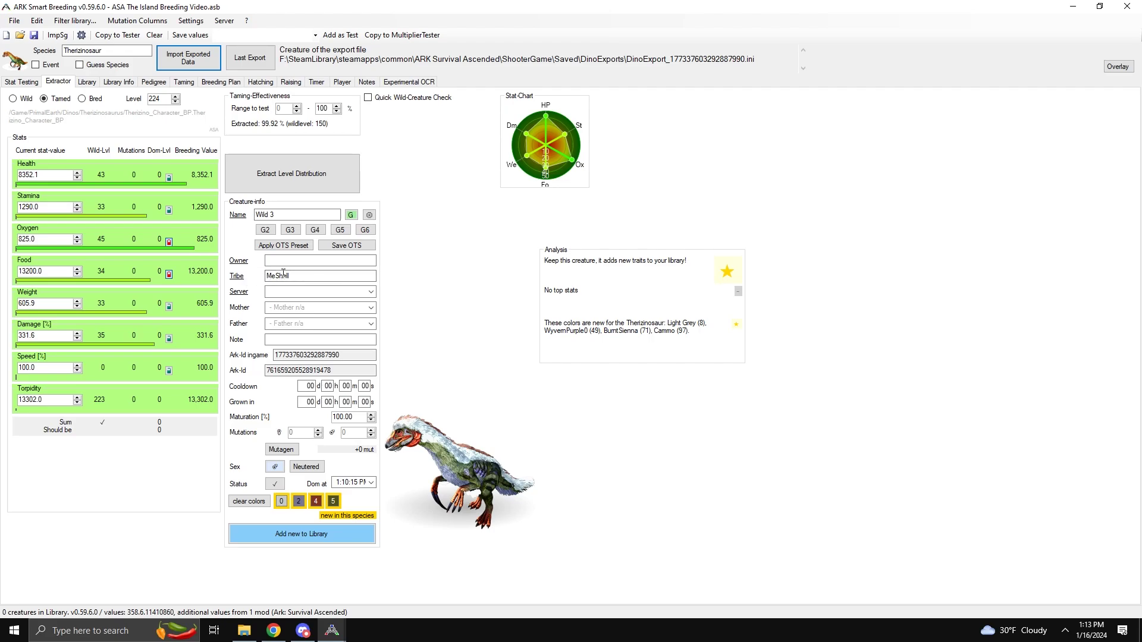
{"action": "left_click", "coordinate": [286, 291]}
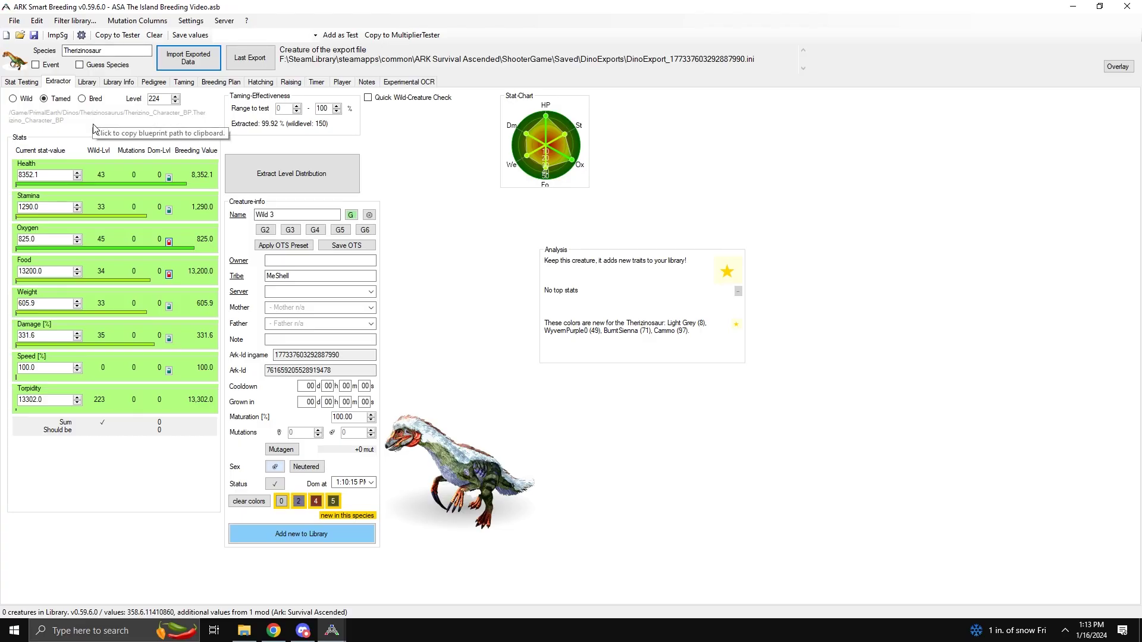
{"action": "left_click", "coordinate": [299, 537]}
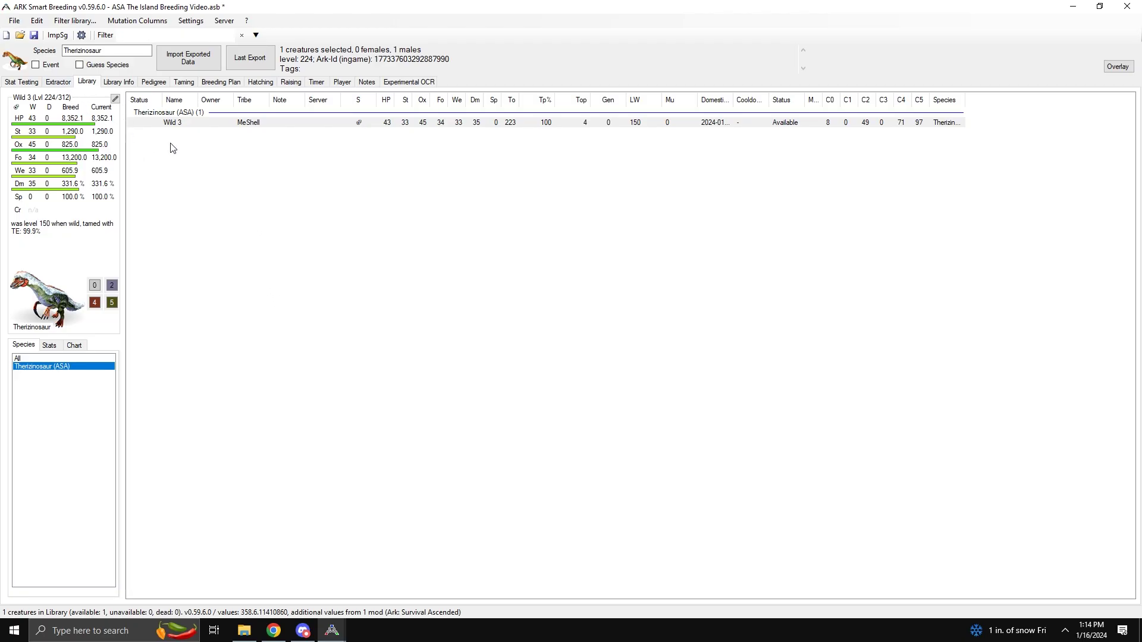
Step: Return to the extractor and load the exported values of the Therizinosaur Wild 2 into it
{"action": "left_click", "coordinate": [58, 82]}
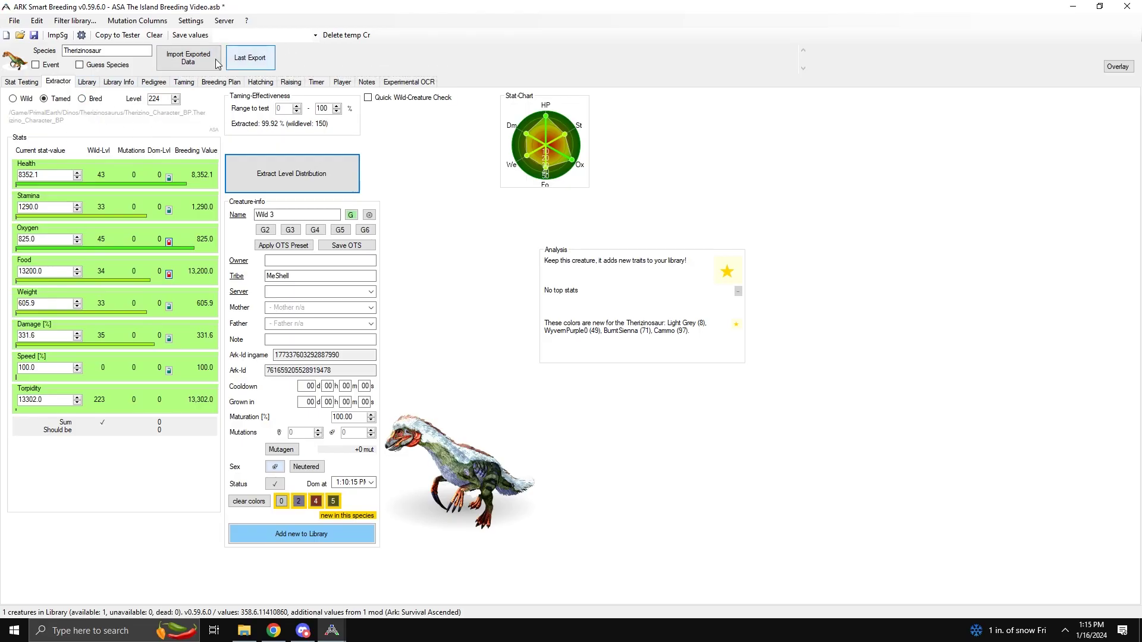
{"action": "left_click", "coordinate": [188, 60]}
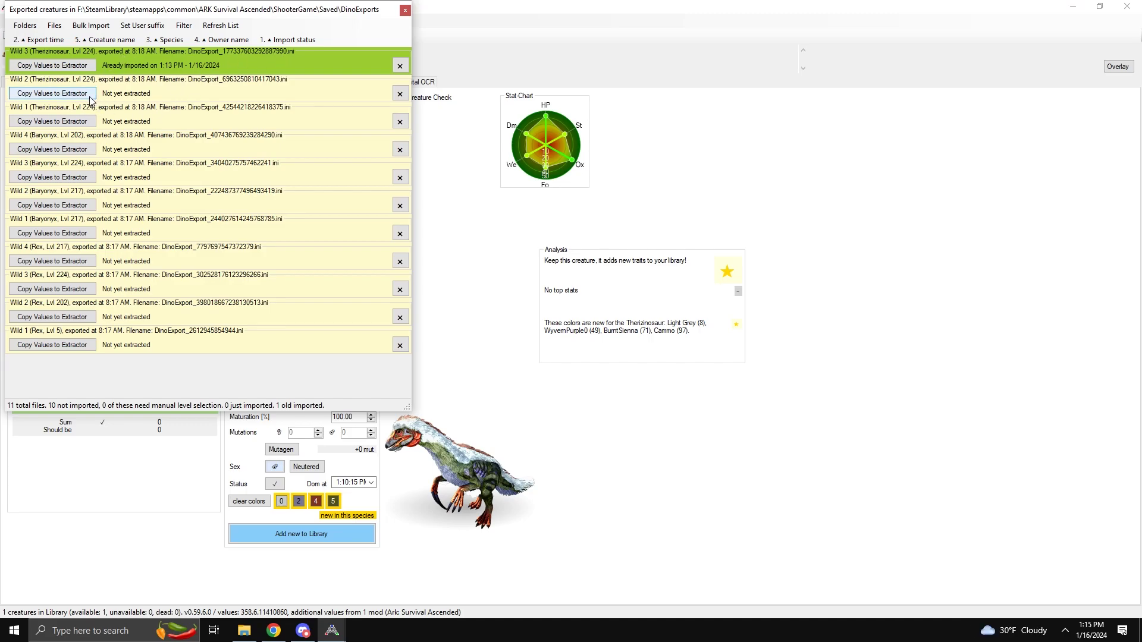
{"action": "left_click", "coordinate": [41, 94]}
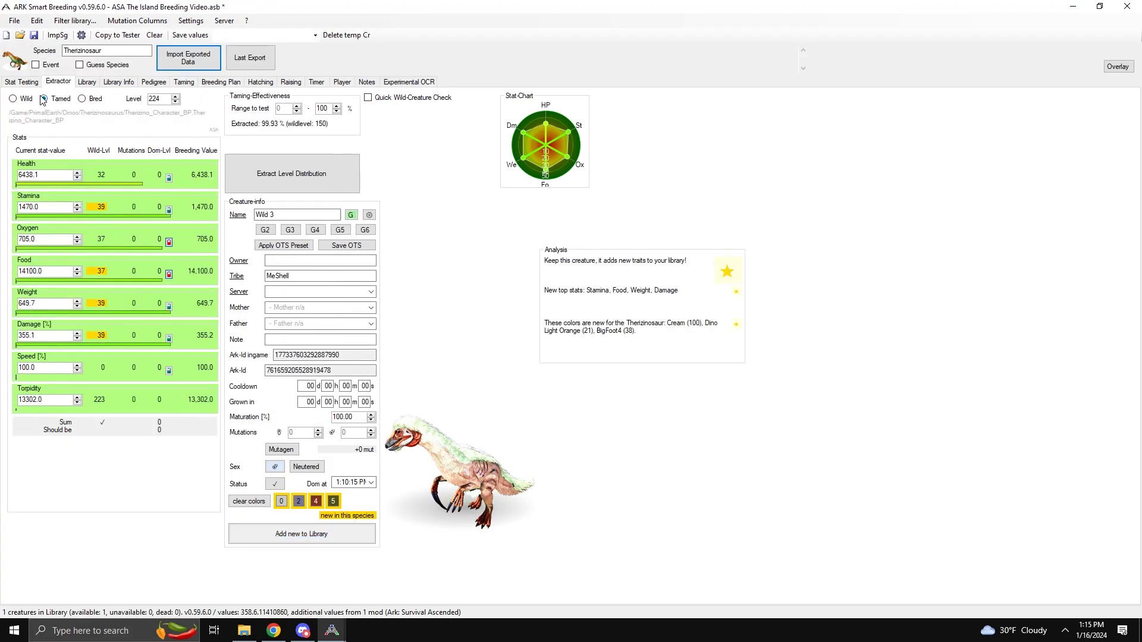
Step: Add the extracted Therizinosaur Wild 2 to the library, and import the exported Therizinosaur Wild 1 through the extractor as well
{"action": "left_click", "coordinate": [256, 214]}
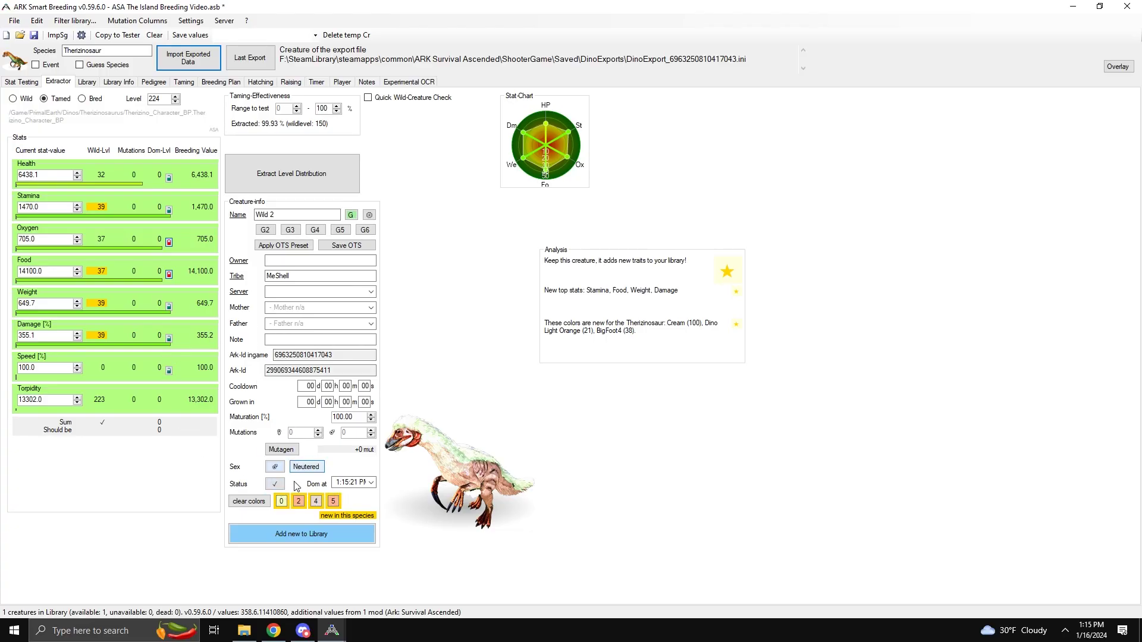
{"action": "left_click", "coordinate": [294, 534]}
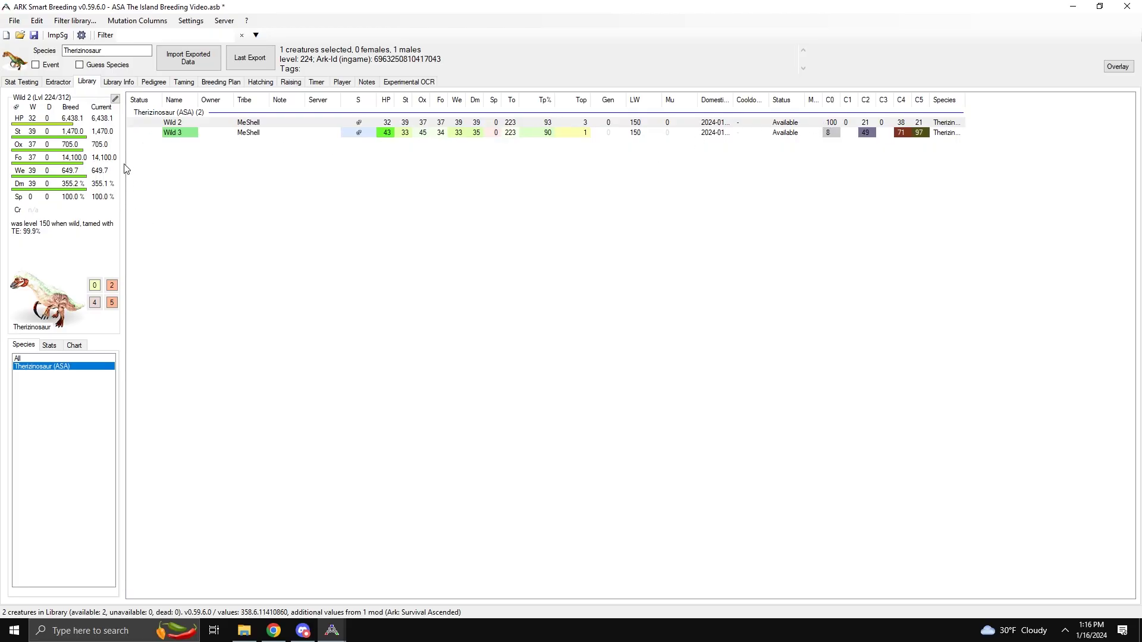
{"action": "left_click", "coordinate": [197, 61]}
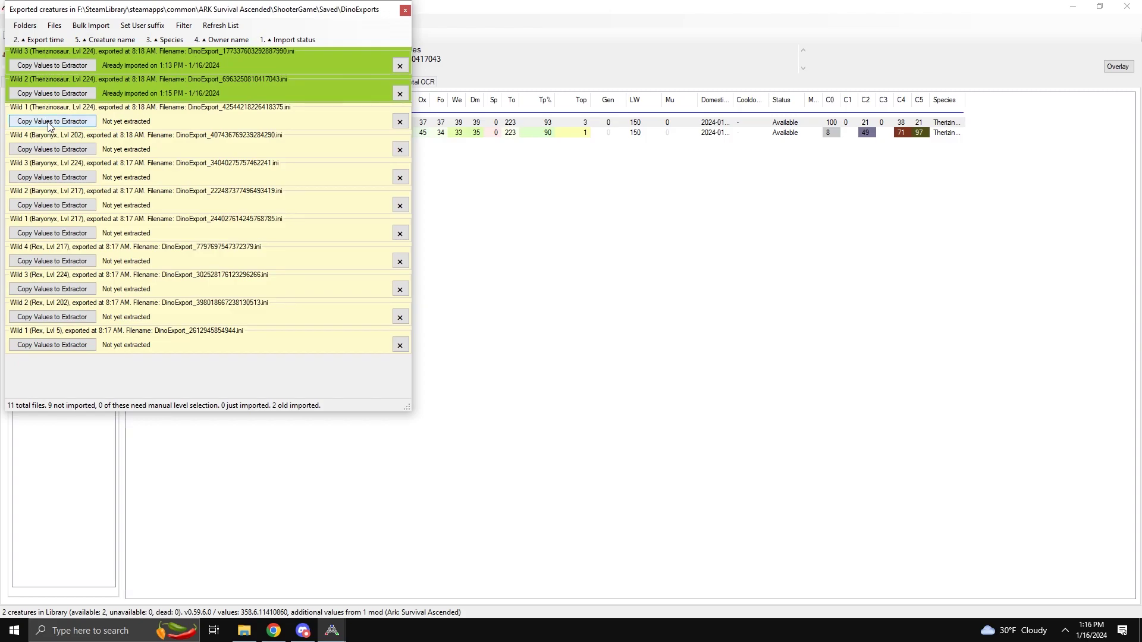
{"action": "left_click", "coordinate": [51, 121]}
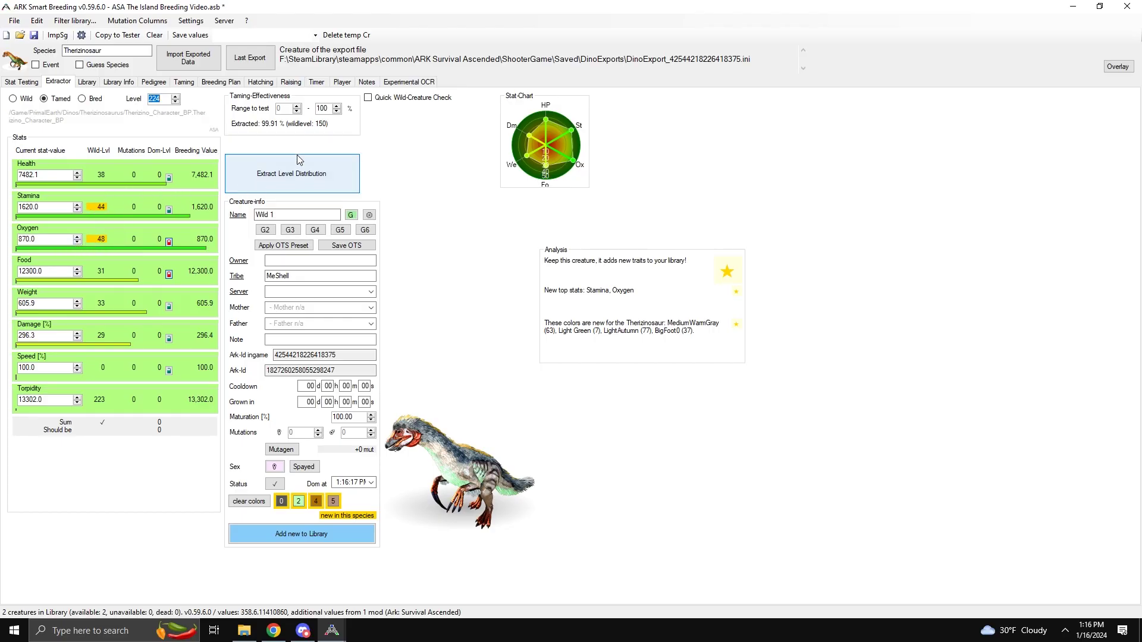
{"action": "left_click", "coordinate": [302, 534]}
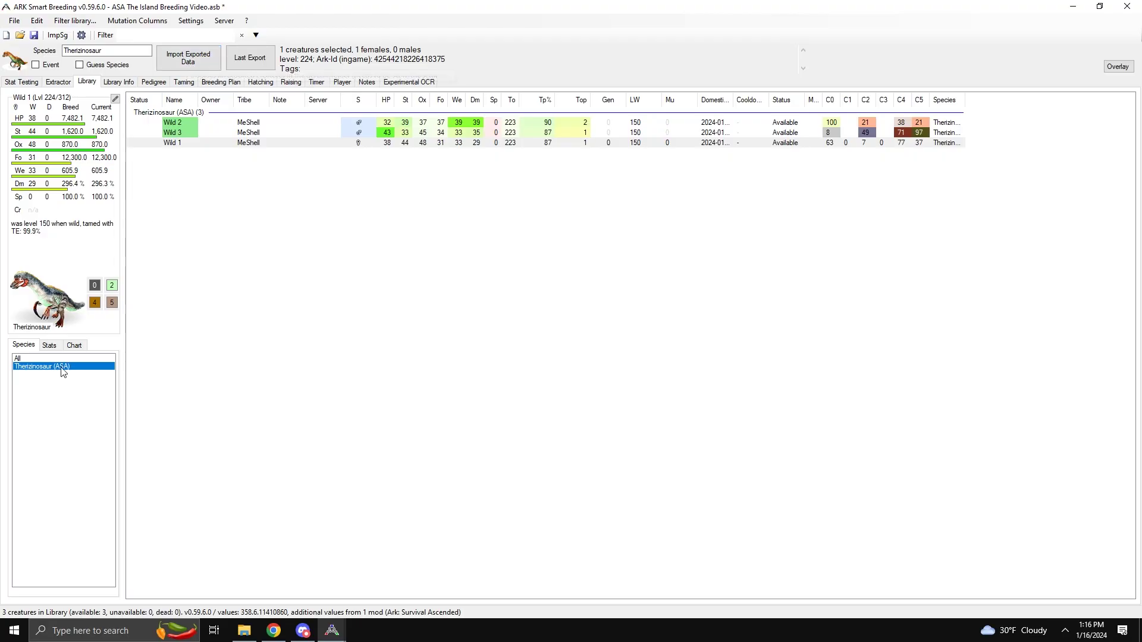
Step: Load the exported Baryonyx Wild 4 and Wild 3 into the extractor one at a time and add each to the library
{"action": "left_click", "coordinate": [188, 57]}
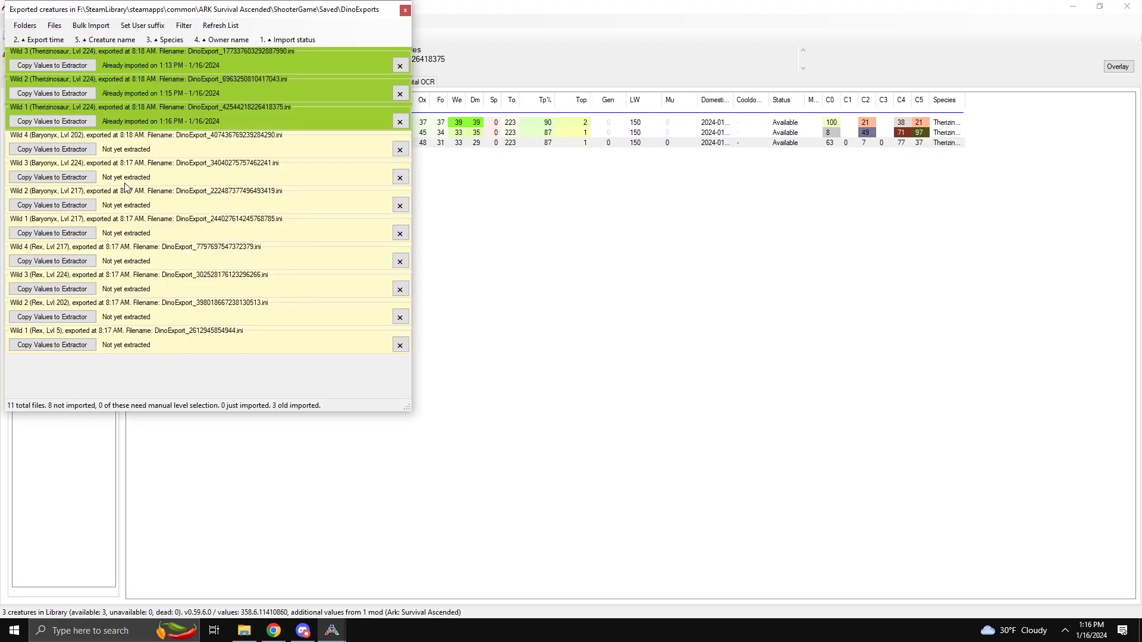
{"action": "left_click", "coordinate": [60, 153]}
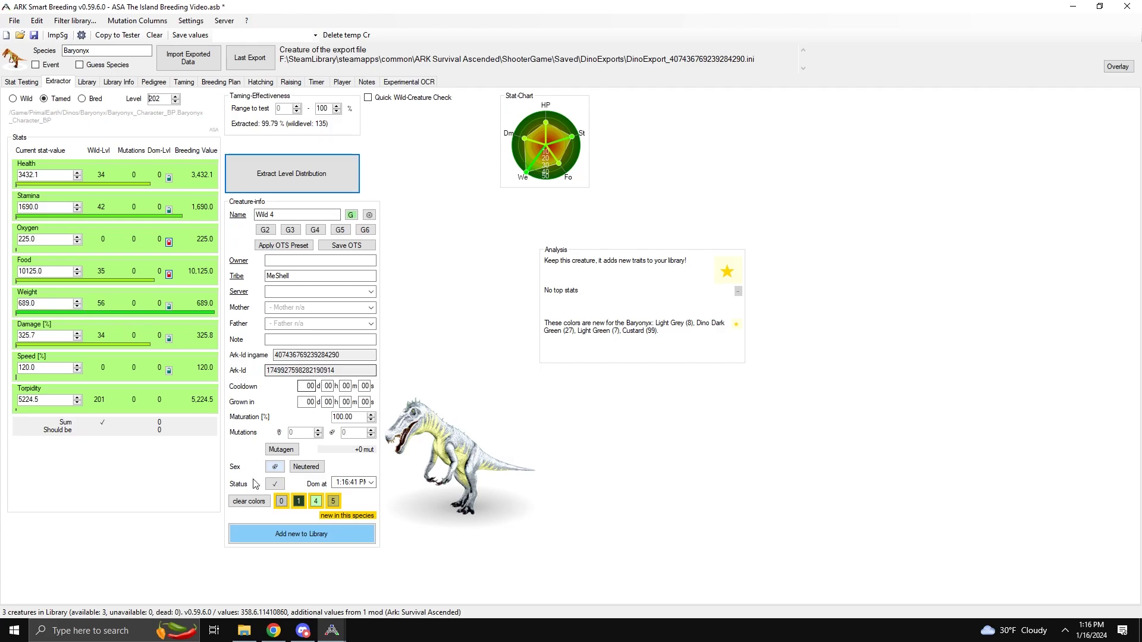
{"action": "left_click", "coordinate": [322, 537]}
{"action": "left_click", "coordinate": [188, 58]}
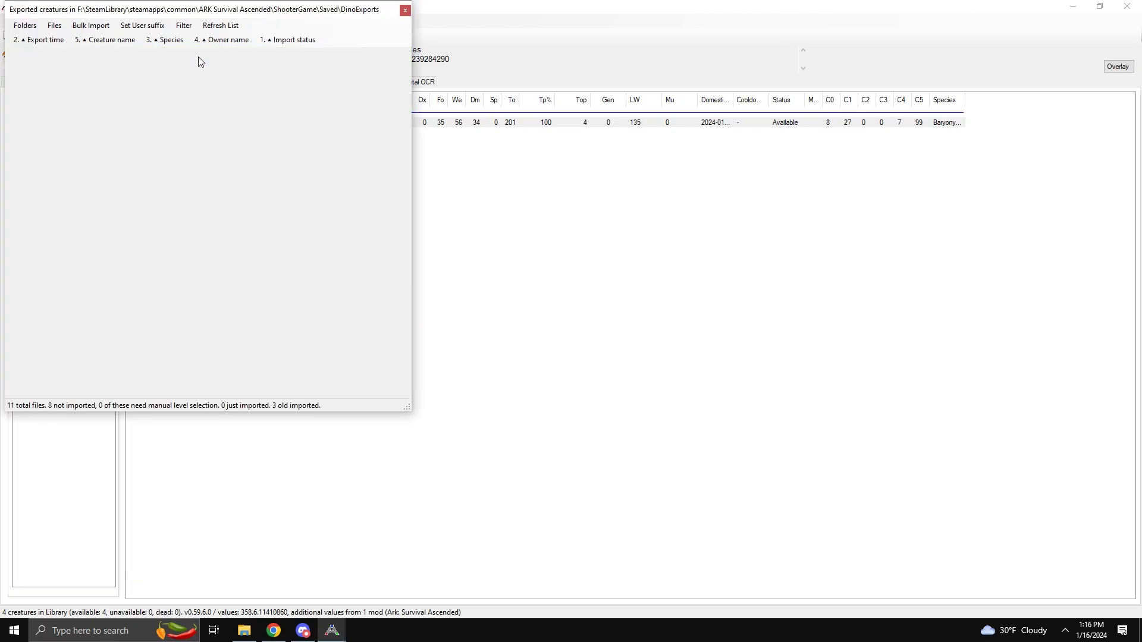
{"action": "left_click", "coordinate": [31, 177]}
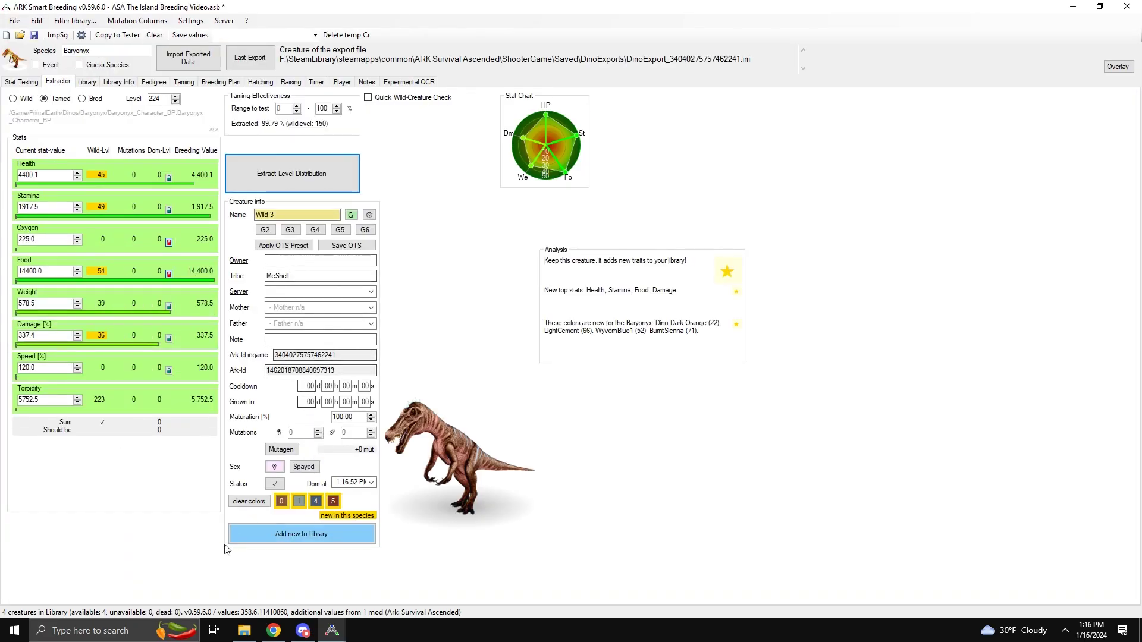
{"action": "left_click", "coordinate": [283, 535]}
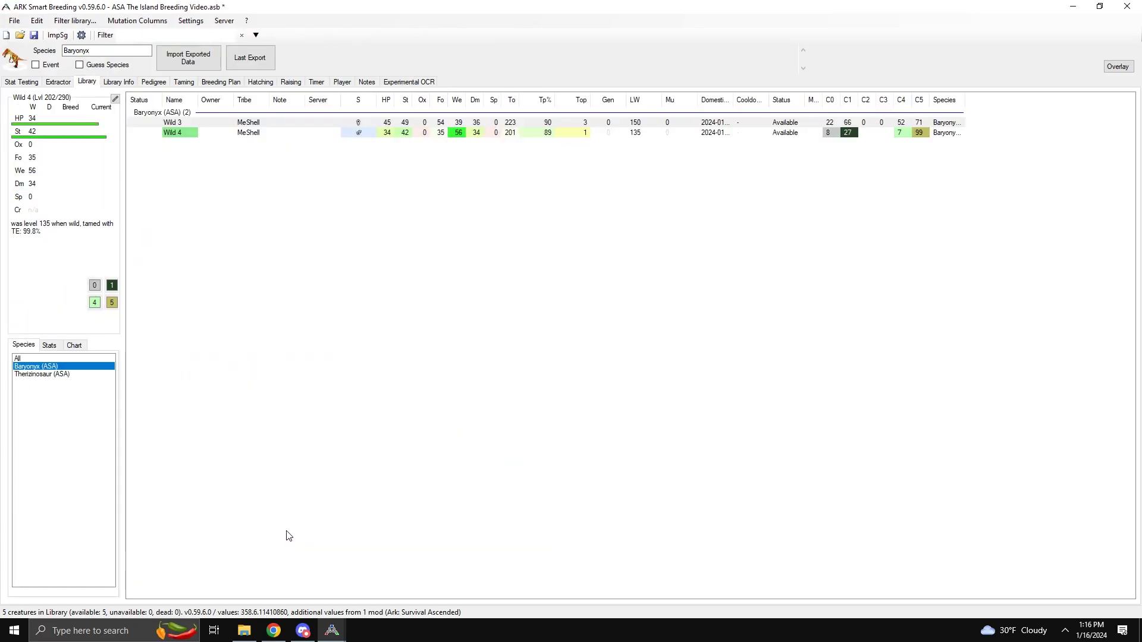
Step: Extract the exported values of the Baryonyx Wild 2 and Wild 1 and add both creatures to the library
{"action": "left_click", "coordinate": [188, 57]}
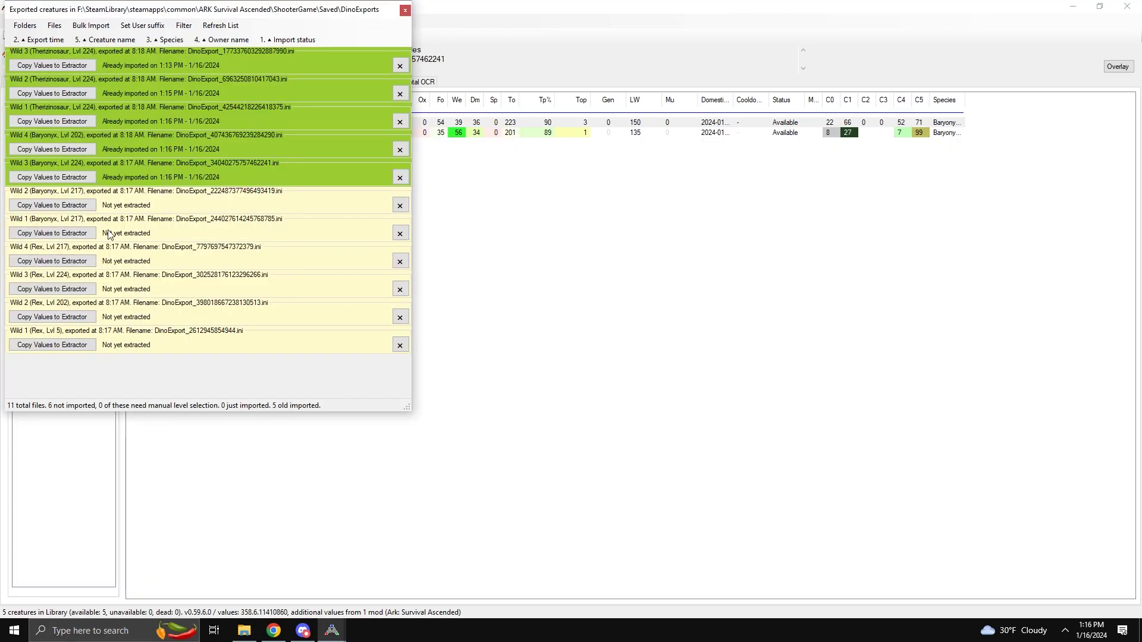
{"action": "left_click", "coordinate": [36, 208]}
{"action": "left_click", "coordinate": [326, 535]}
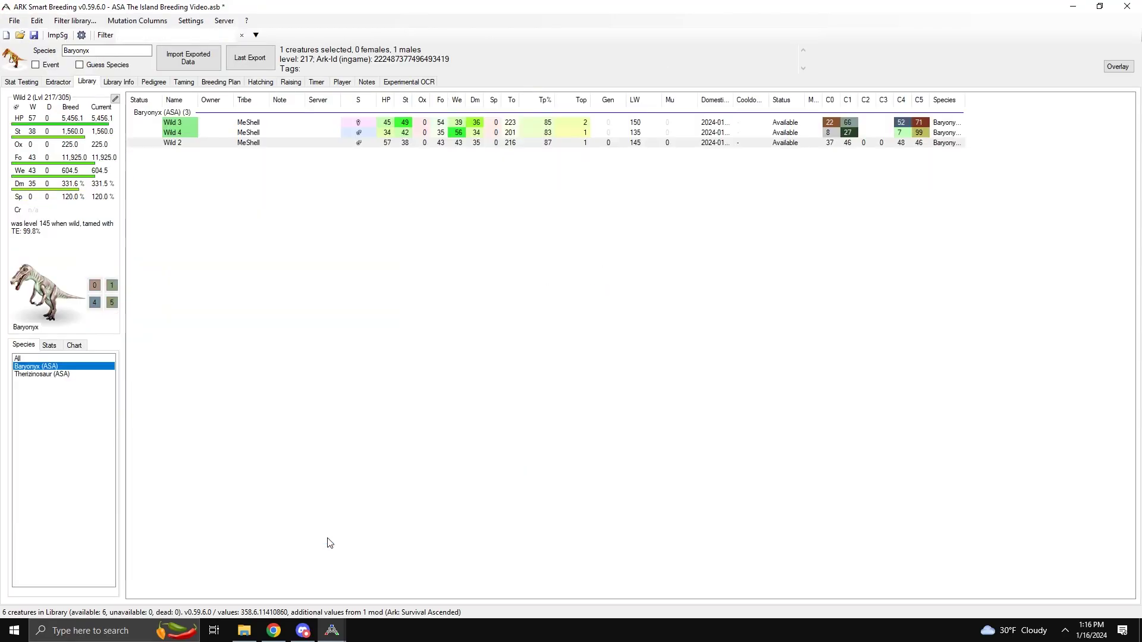
{"action": "left_click", "coordinate": [192, 69]}
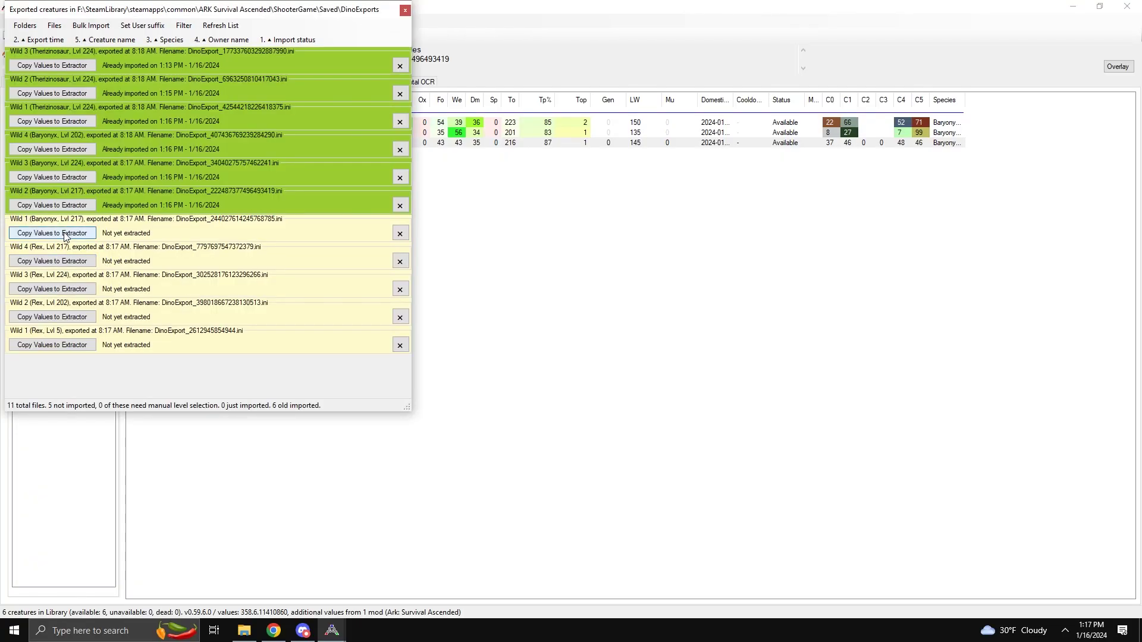
{"action": "left_click", "coordinate": [65, 233]}
{"action": "left_click", "coordinate": [319, 538]}
Step: Copy the exported values of the Rex Wild 4 and Wild 3 to the extractor and add each creature to the library
{"action": "left_click", "coordinate": [182, 53]}
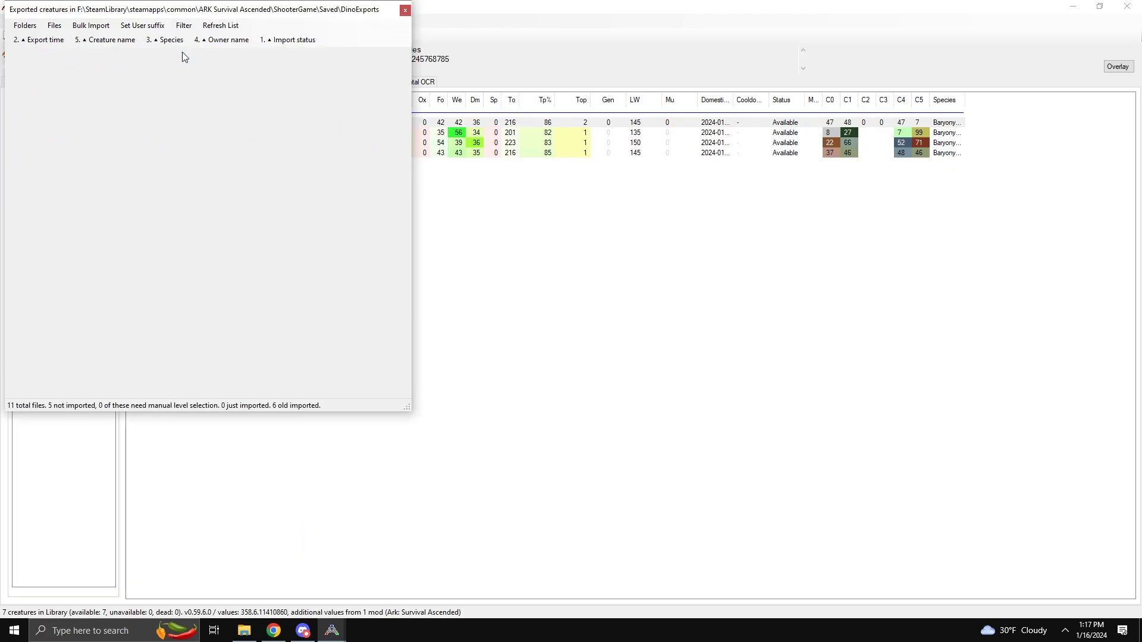
{"action": "left_click", "coordinate": [63, 262]}
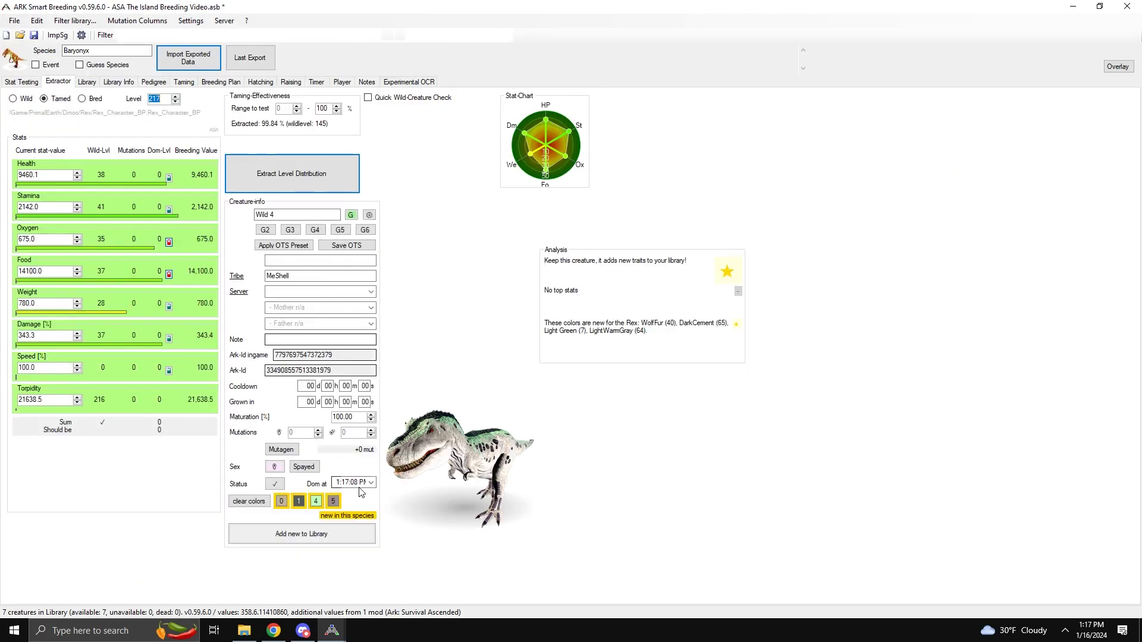
{"action": "left_click", "coordinate": [285, 534]}
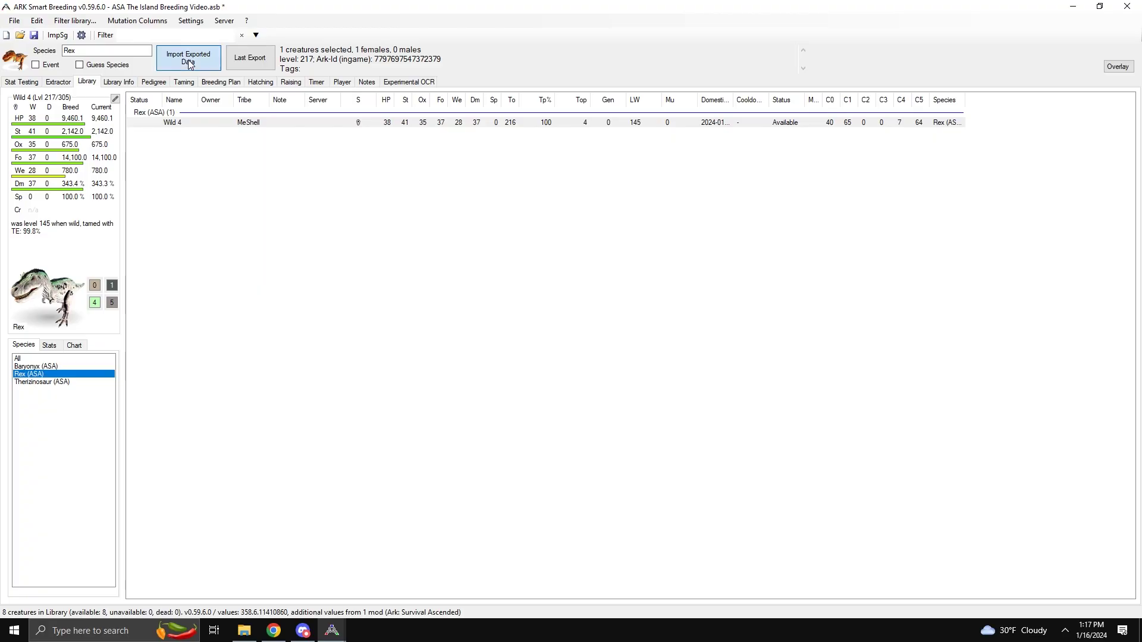
{"action": "left_click", "coordinate": [189, 62]}
{"action": "left_click", "coordinate": [84, 291]}
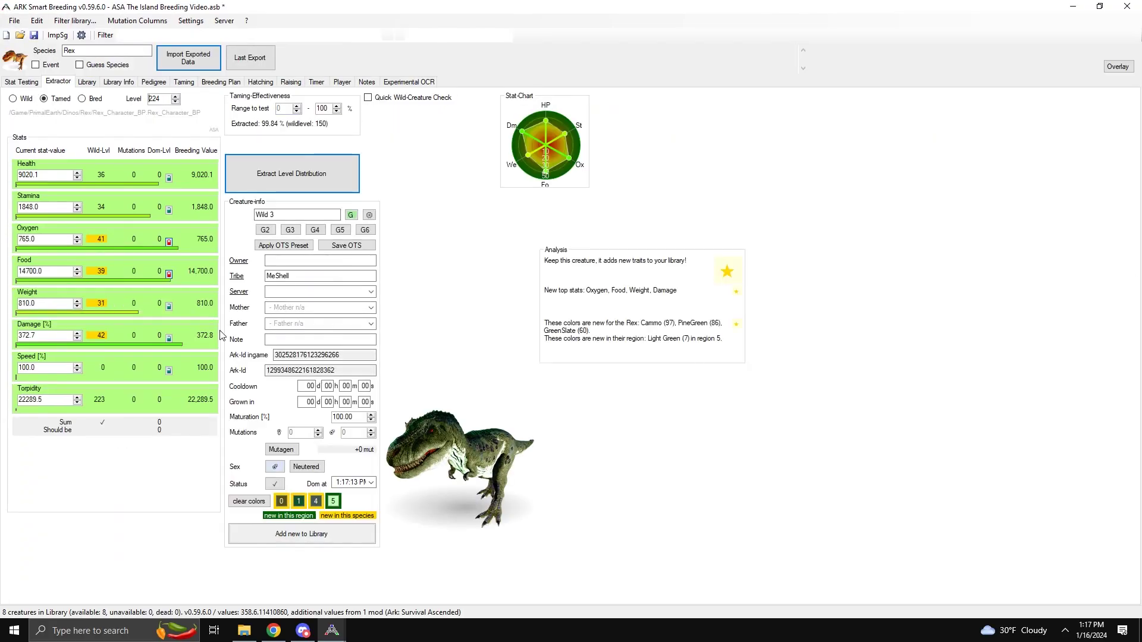
{"action": "left_click", "coordinate": [312, 530]}
Step: Import the two remaining exported Rexes, Wild 2 and Wild 1, through the extractor into the library
{"action": "left_click", "coordinate": [202, 52]}
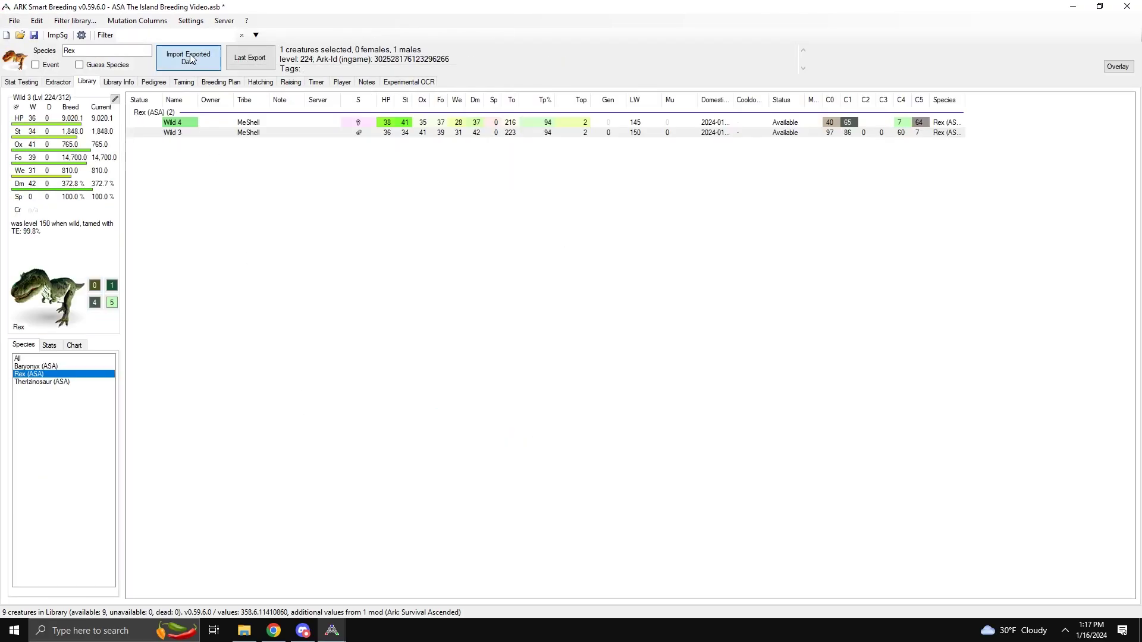
{"action": "left_click", "coordinate": [67, 324]}
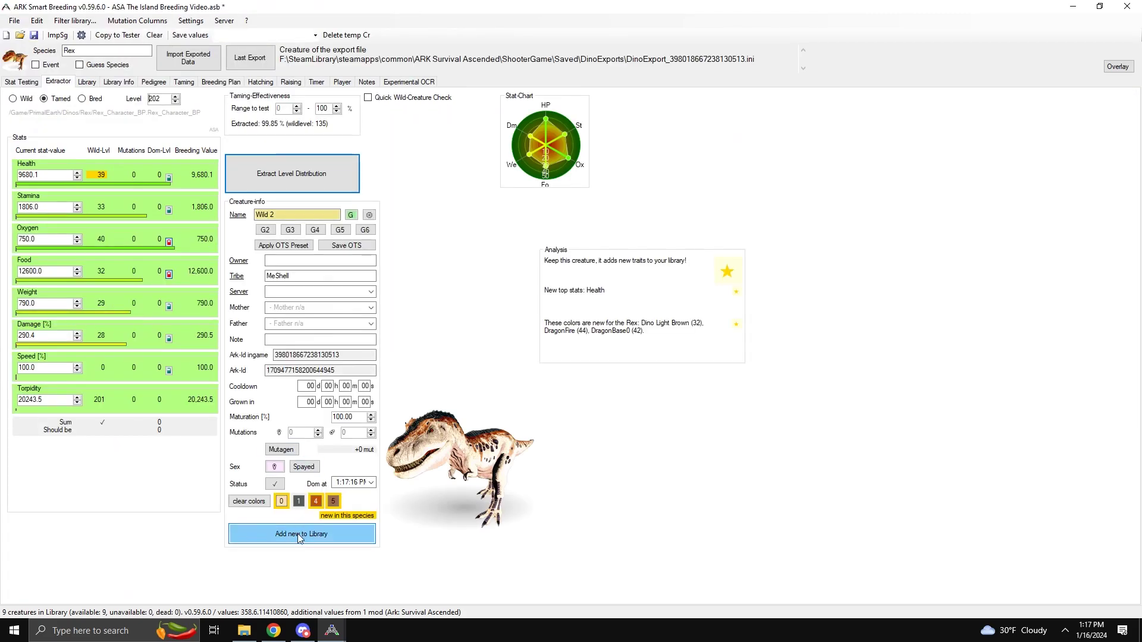
{"action": "left_click", "coordinate": [298, 532]}
{"action": "left_click", "coordinate": [188, 58]}
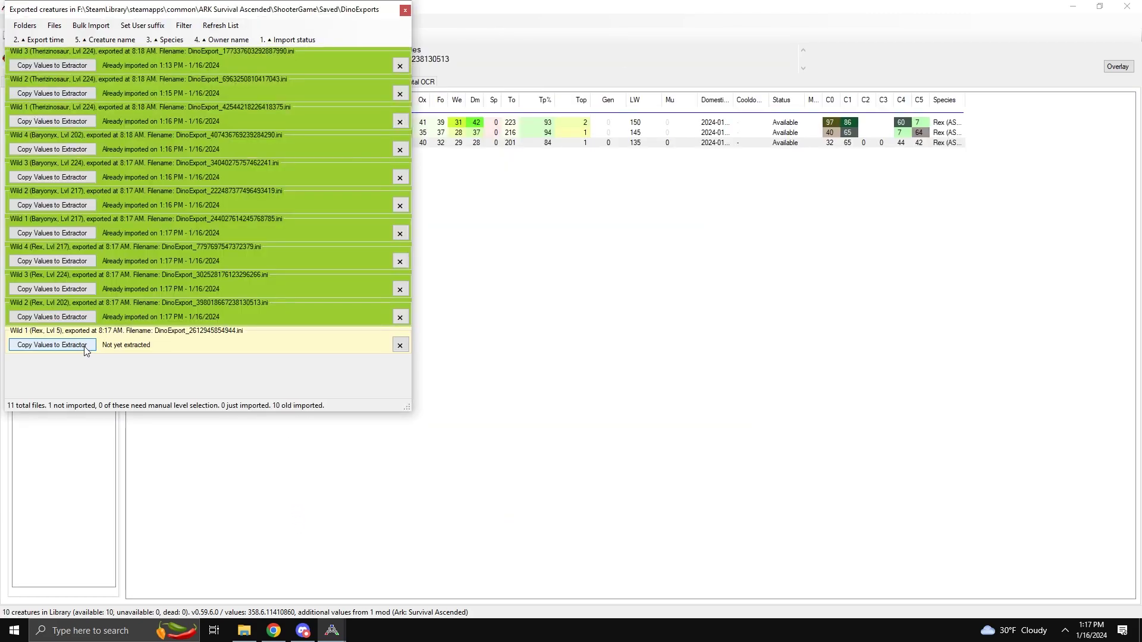
{"action": "left_click", "coordinate": [53, 345]}
{"action": "left_click", "coordinate": [301, 534]}
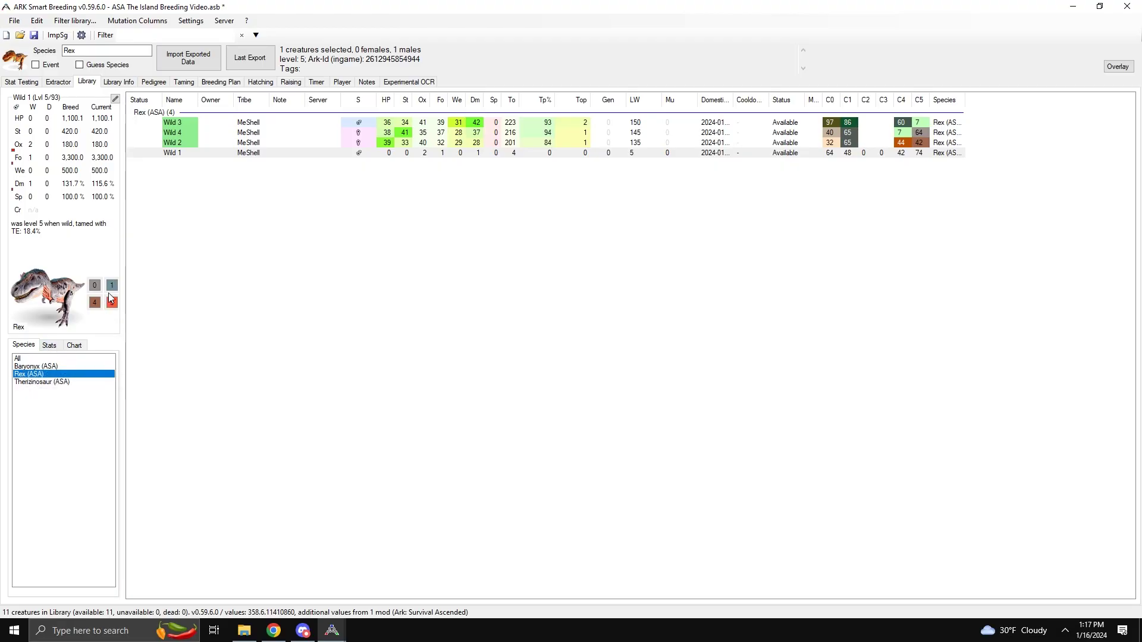
Step: List the library creatures of all species, and look over the stat testing and library color information for the Rex
{"action": "left_click", "coordinate": [25, 360]}
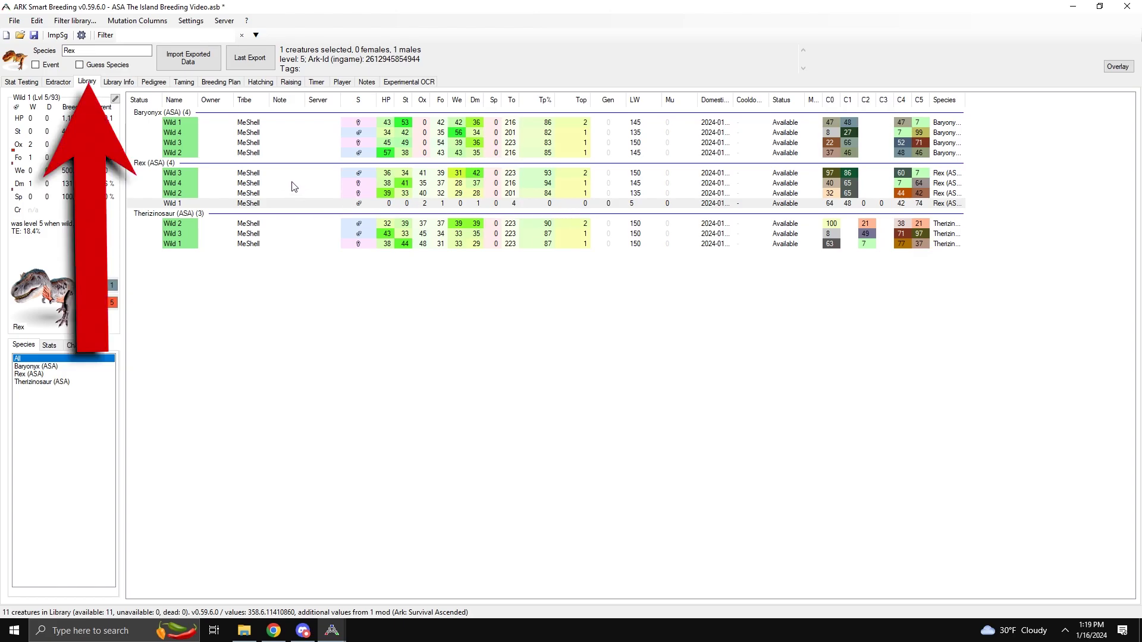
{"action": "left_click", "coordinate": [32, 85]}
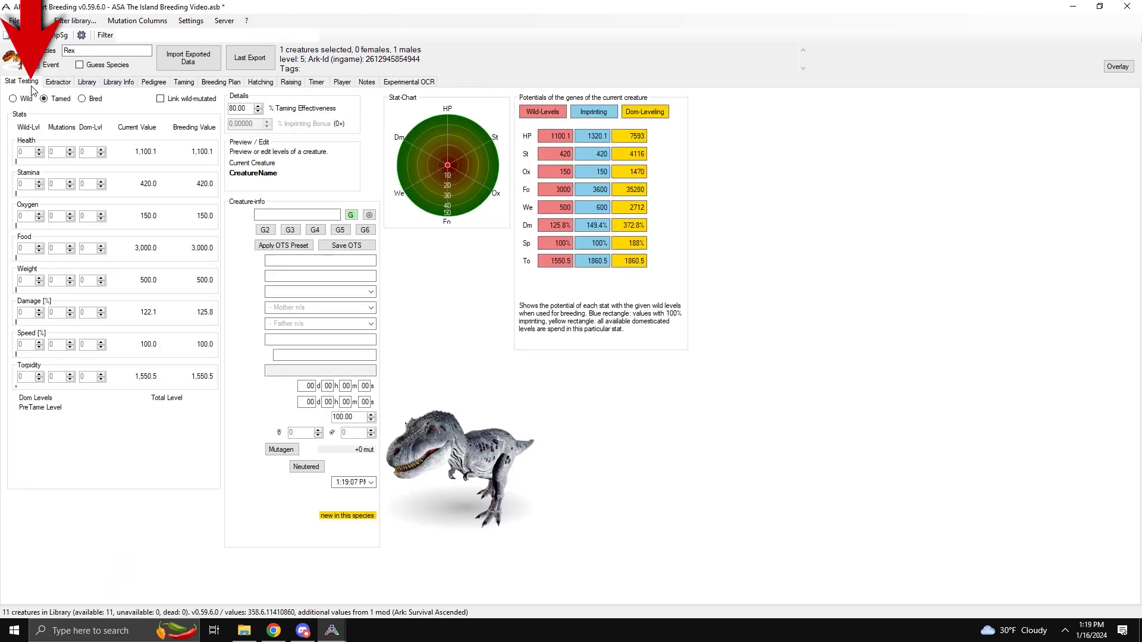
{"action": "left_click", "coordinate": [117, 83]}
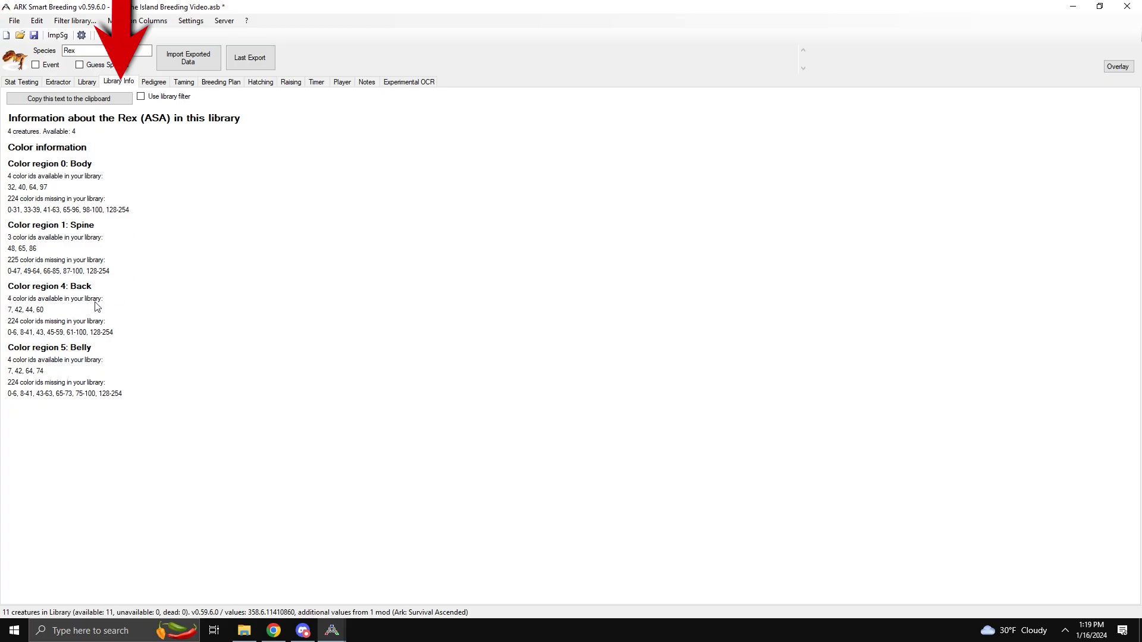
Step: View the pedigree entry of the Rex Wild 2 and the taming information for the Rex
{"action": "left_click", "coordinate": [166, 85]}
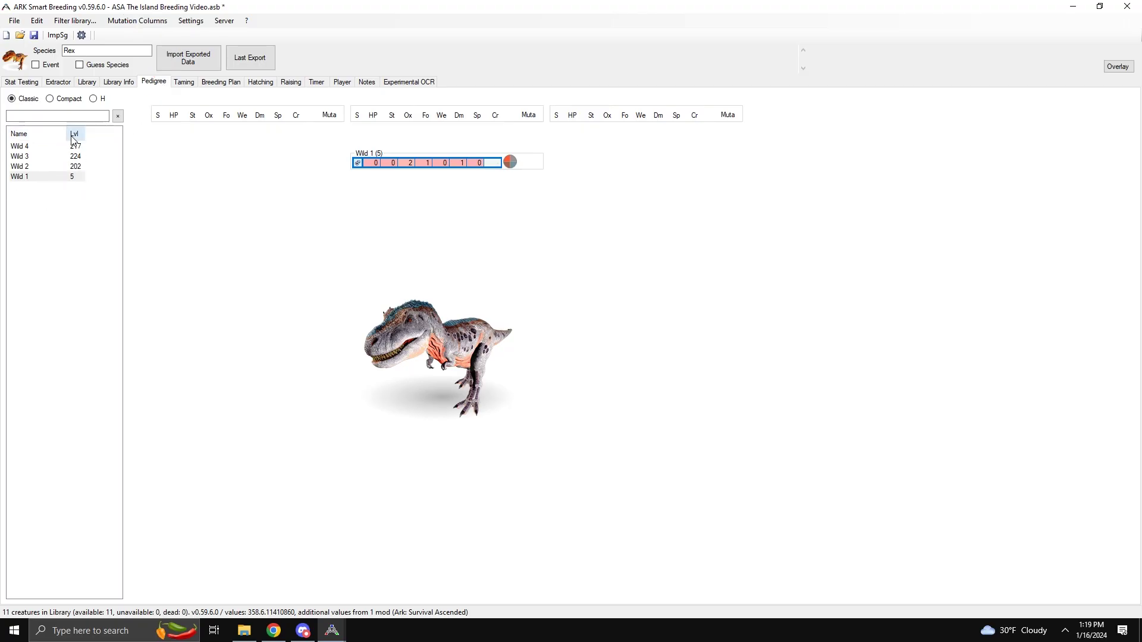
{"action": "left_click", "coordinate": [19, 167]}
{"action": "mouse_move", "coordinate": [375, 166]}
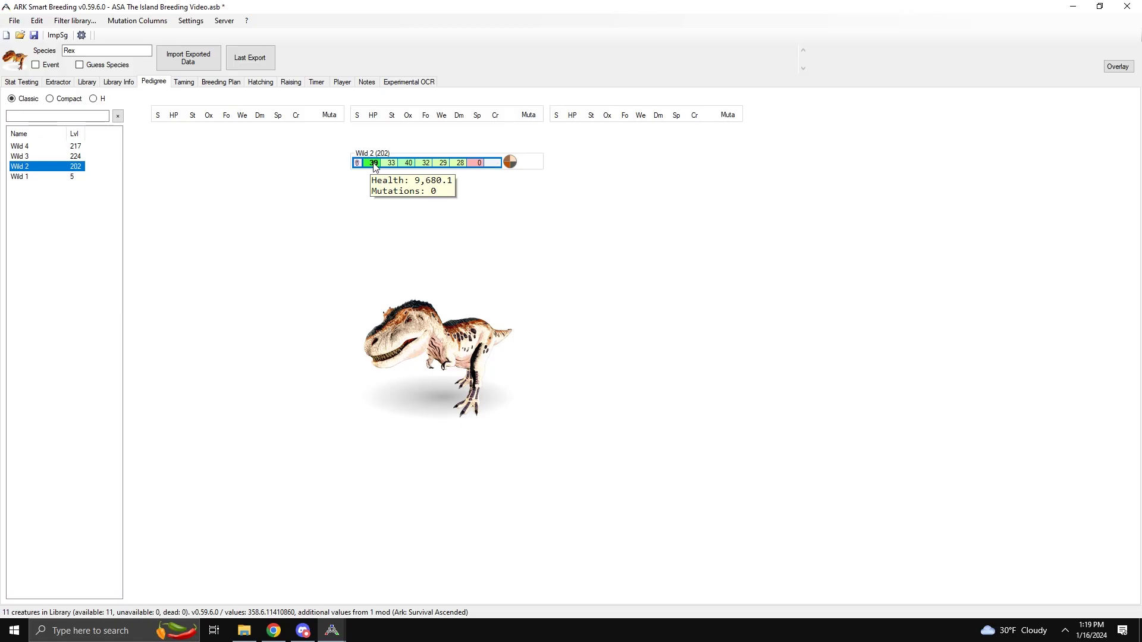
{"action": "left_click", "coordinate": [184, 81]}
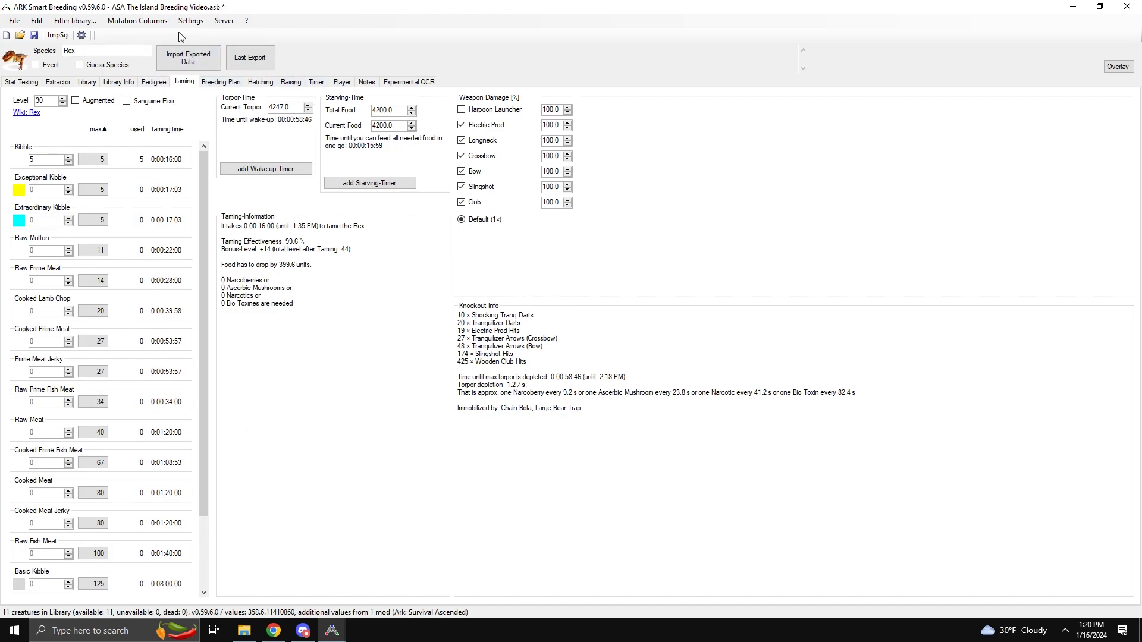
{"action": "left_click", "coordinate": [190, 20]}
{"action": "left_click", "coordinate": [343, 32]}
Step: Show the breeding plan for the Baryonyx and examine the offspring level probabilities of the Wild 3 and Wild 2 pairing
{"action": "left_click", "coordinate": [219, 84]}
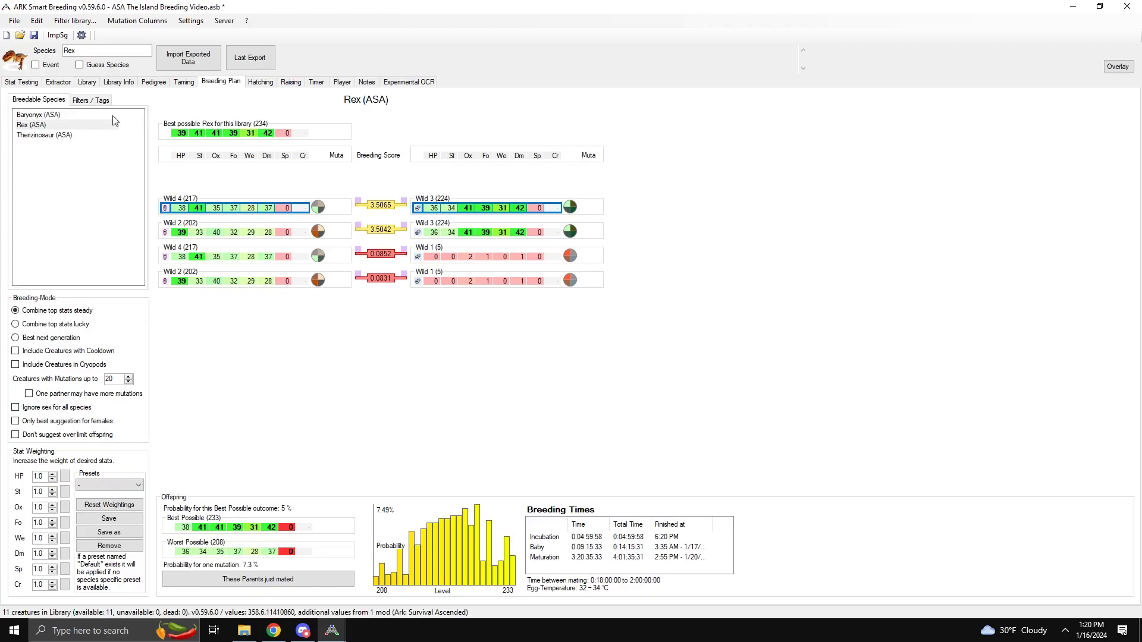
{"action": "left_click", "coordinate": [37, 115]}
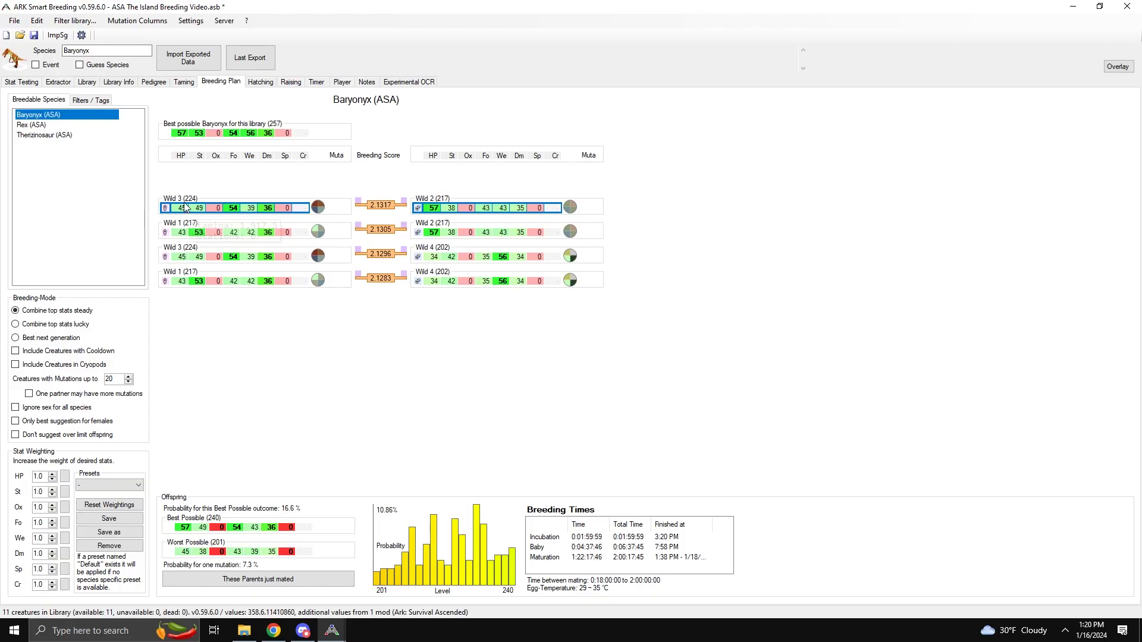
{"action": "mouse_move", "coordinate": [176, 211]}
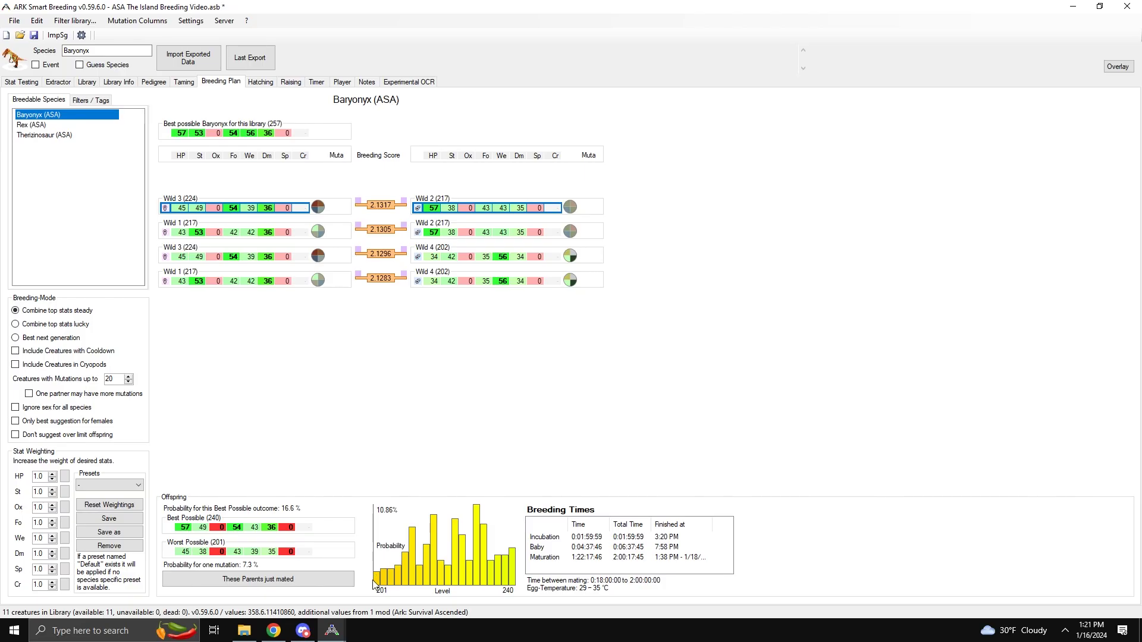
{"action": "mouse_move", "coordinate": [378, 585]}
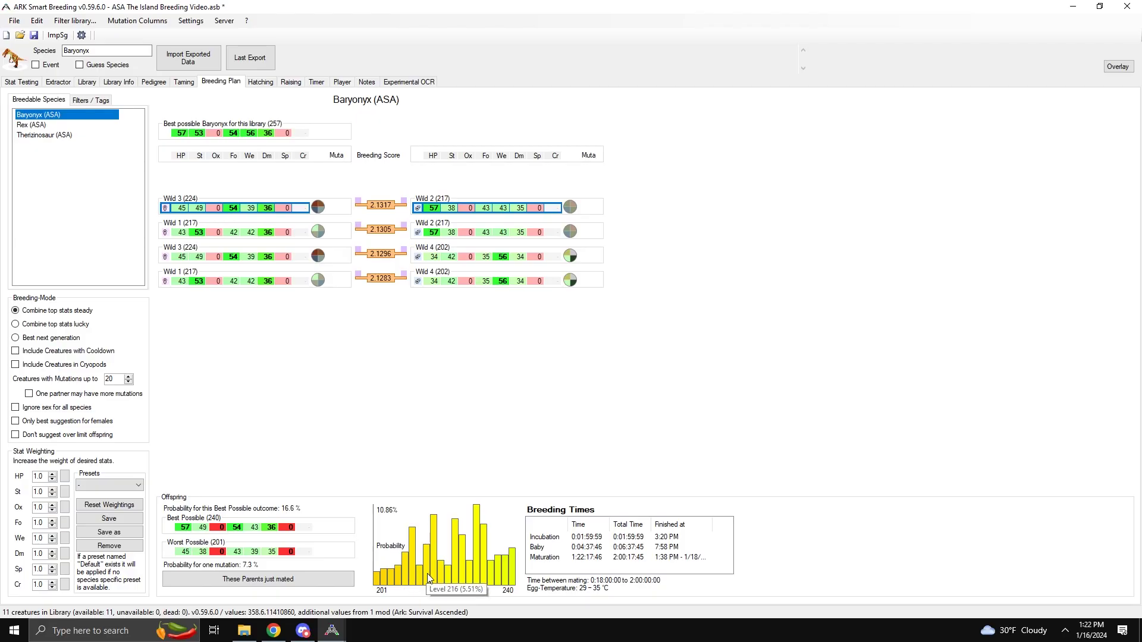
{"action": "mouse_move", "coordinate": [515, 577]}
Step: Compare the predicted offspring of the other three suggested Baryonyx pairings, and switch the breeding plan to the Rex
{"action": "left_click", "coordinate": [173, 224]}
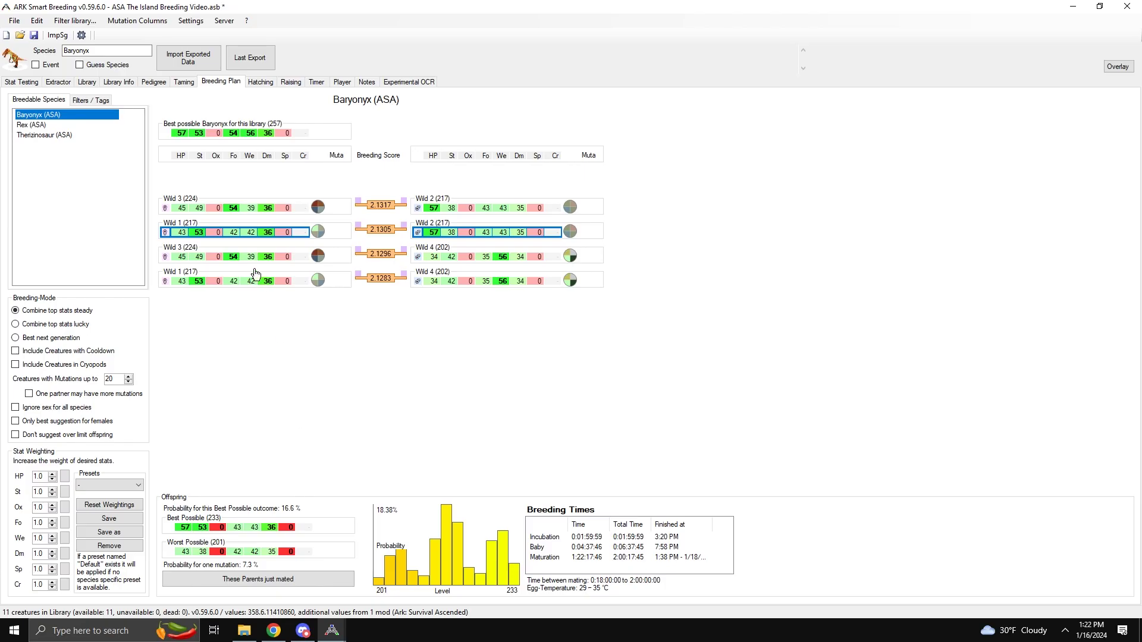
{"action": "left_click", "coordinate": [343, 259]}
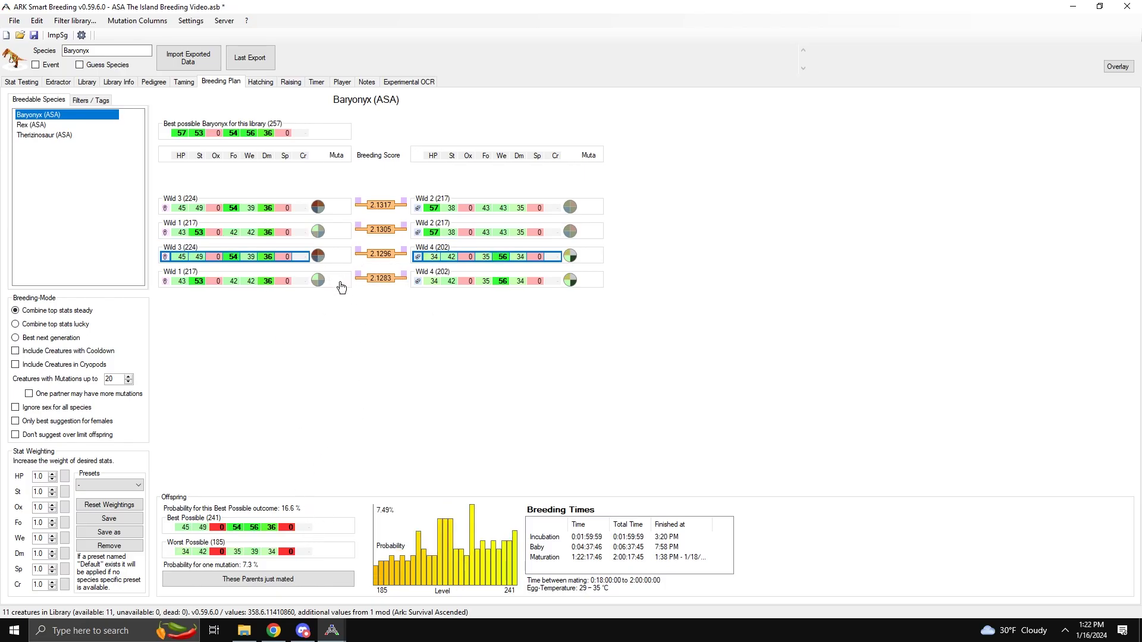
{"action": "left_click", "coordinate": [340, 286]}
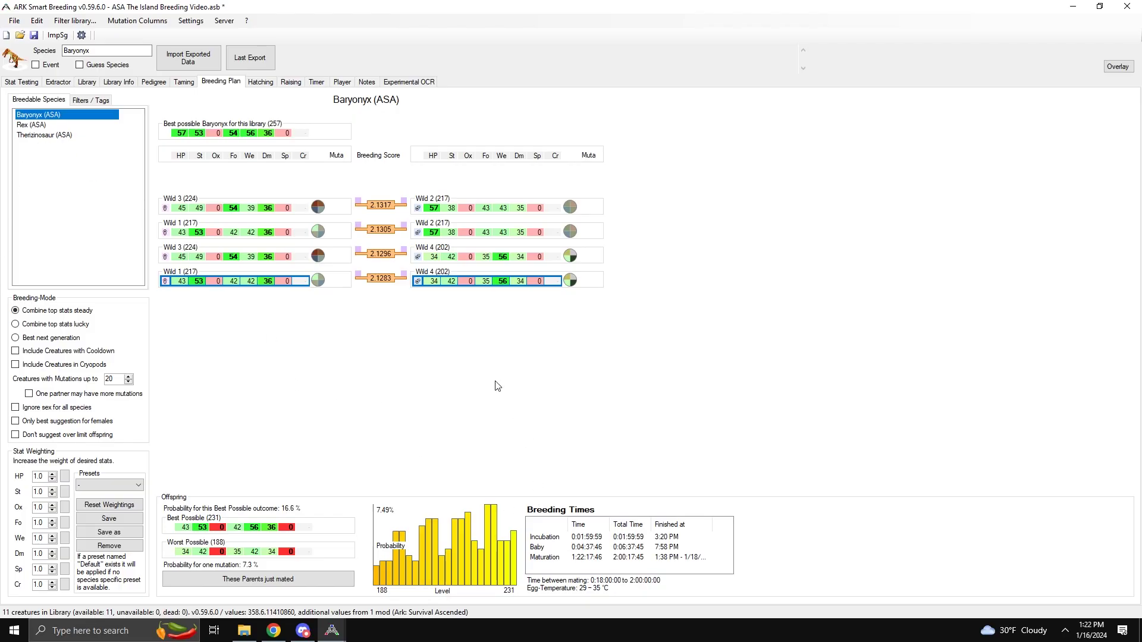
{"action": "left_click", "coordinate": [30, 126]}
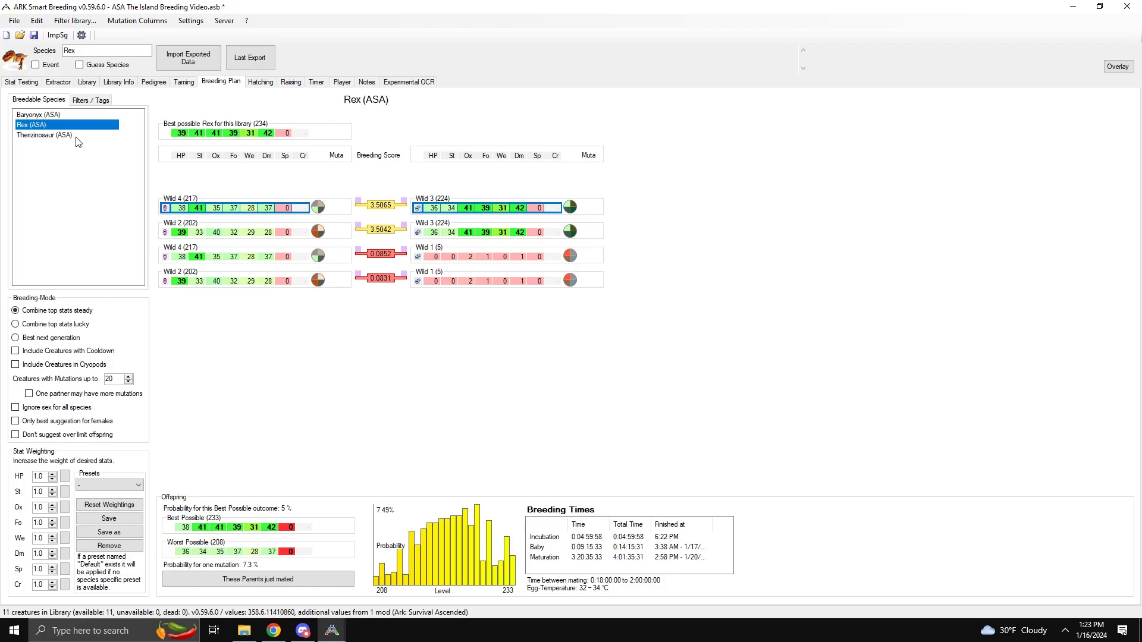
Step: Show the breeding plan for the Therizinosaur, and look over the best hatching stat values of the Baryonyx
{"action": "left_click", "coordinate": [18, 134]}
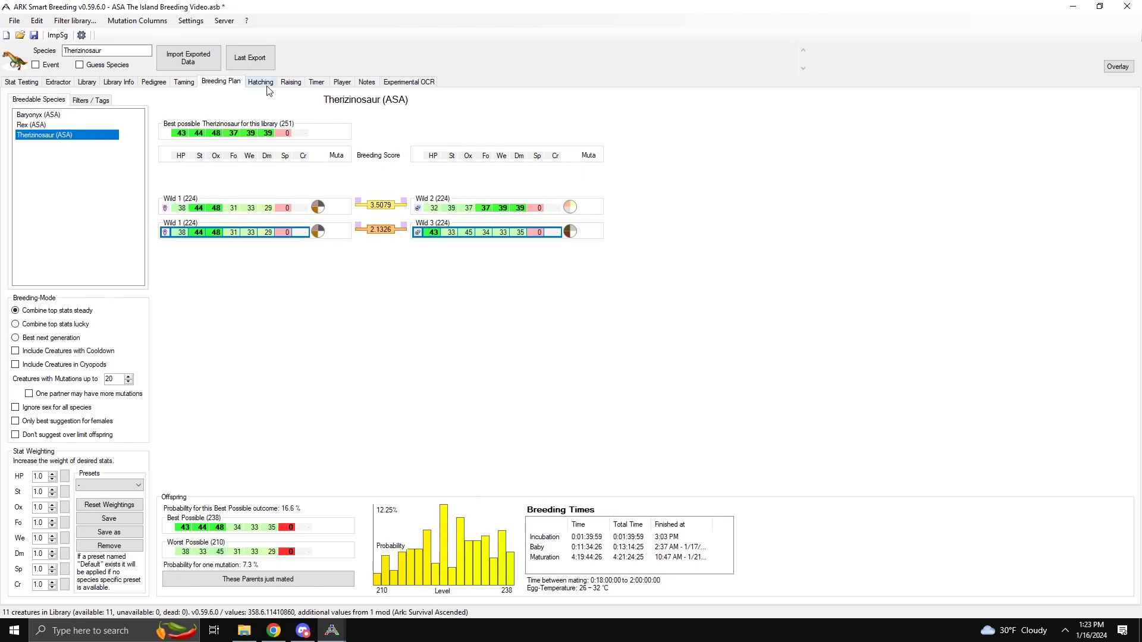
{"action": "left_click", "coordinate": [24, 116]}
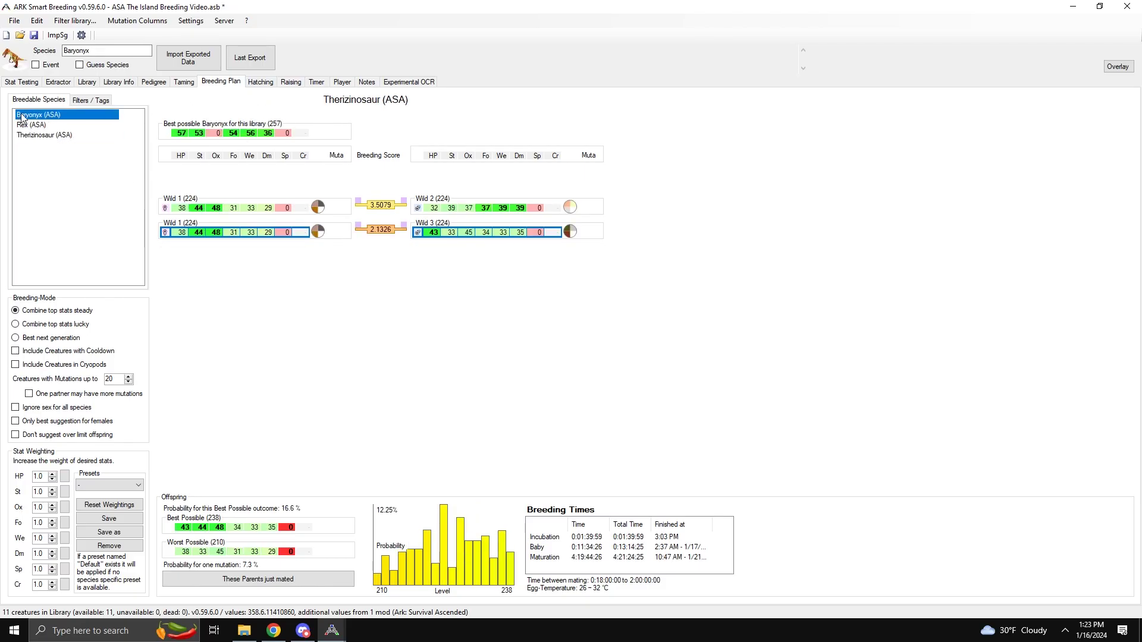
{"action": "left_click", "coordinate": [273, 83]}
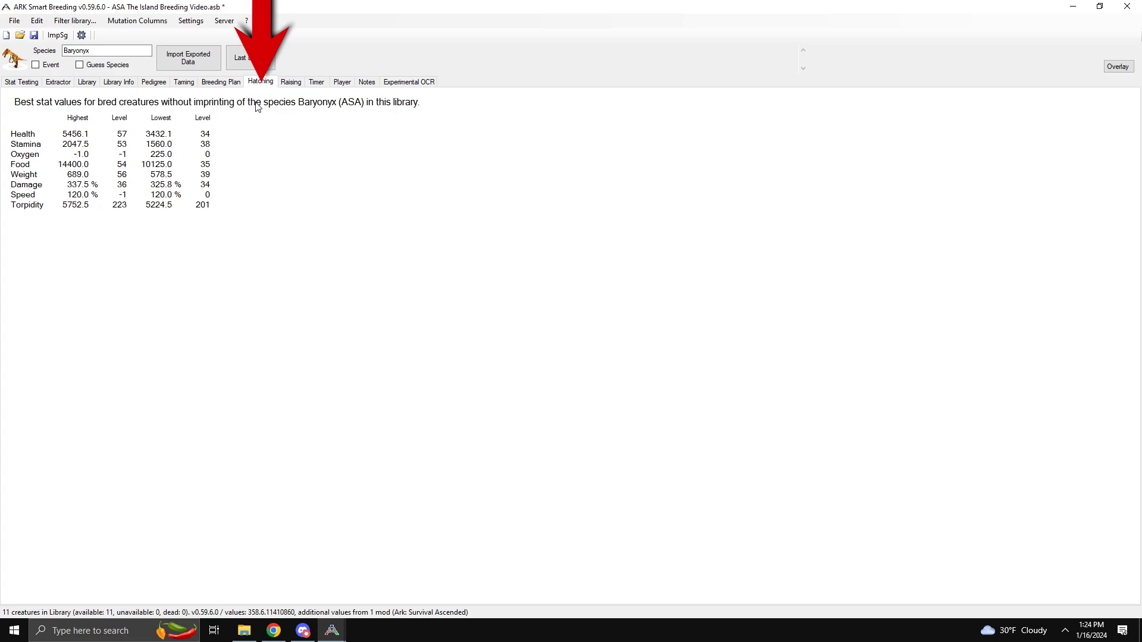
Step: Look over the manual timer options, the player and tribe lists, the notes and the Experimental OCR information
{"action": "left_click", "coordinate": [323, 86]}
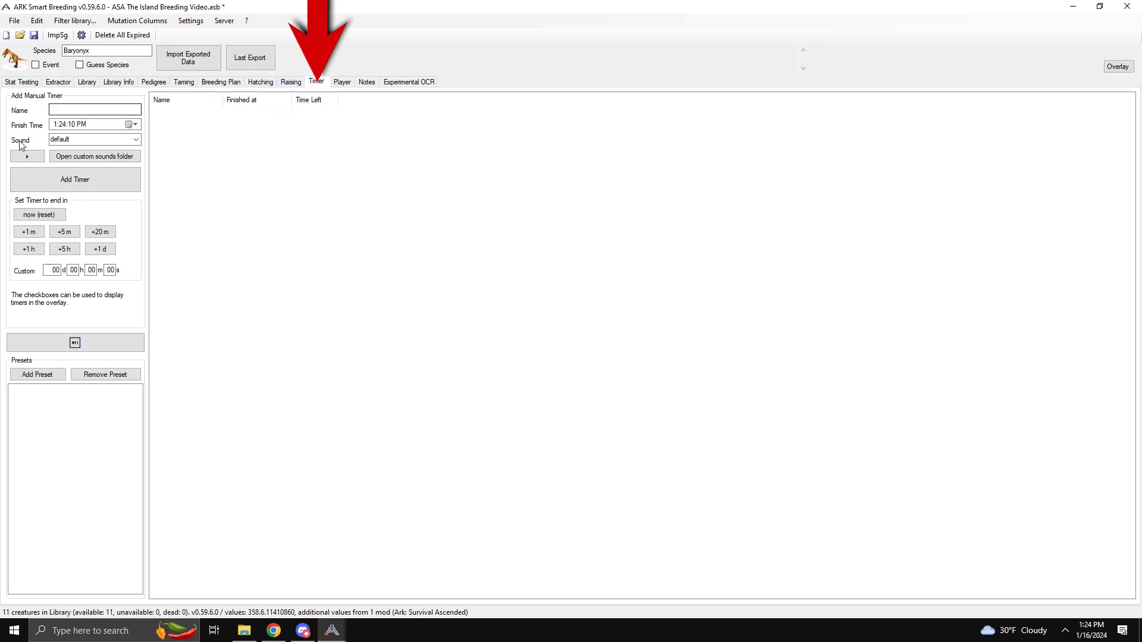
{"action": "left_click", "coordinate": [348, 85]}
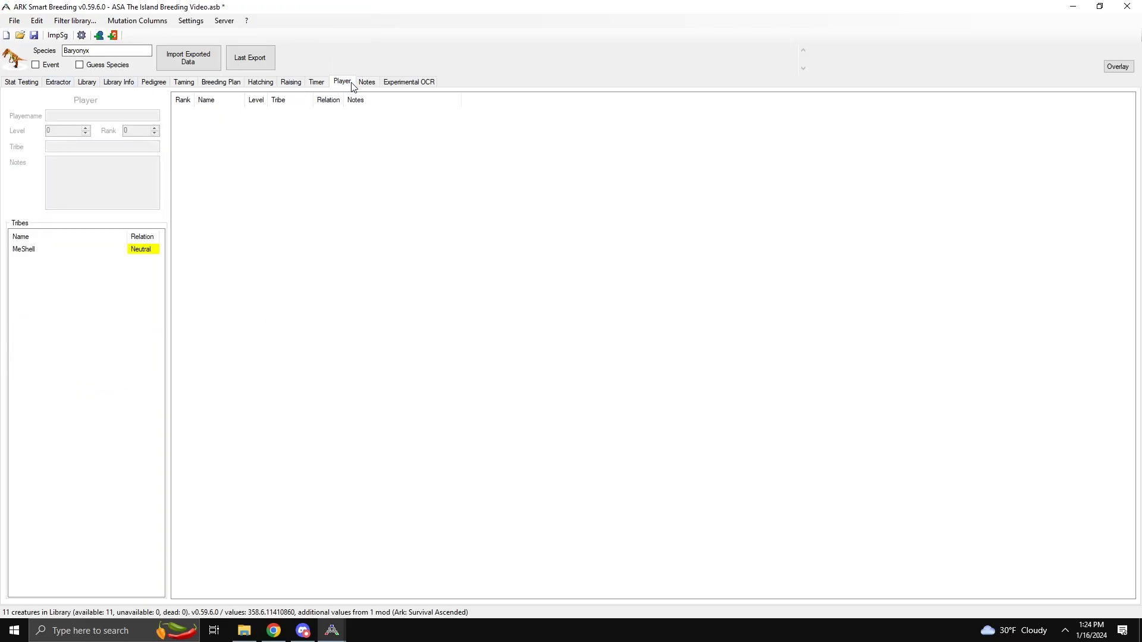
{"action": "left_click", "coordinate": [368, 84]}
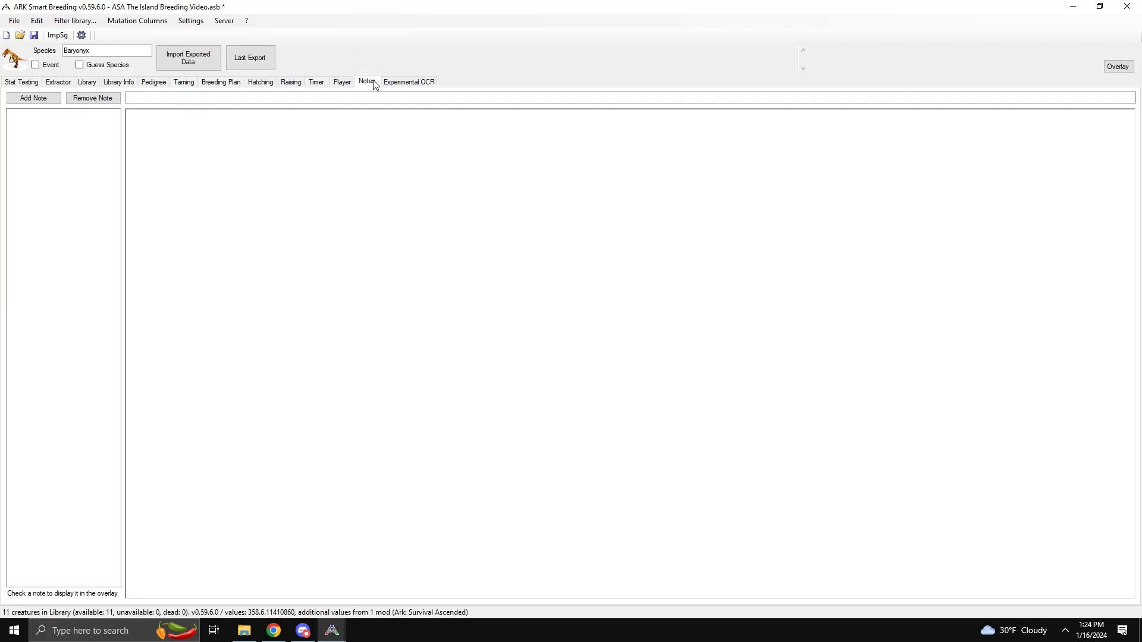
{"action": "left_click", "coordinate": [393, 84]}
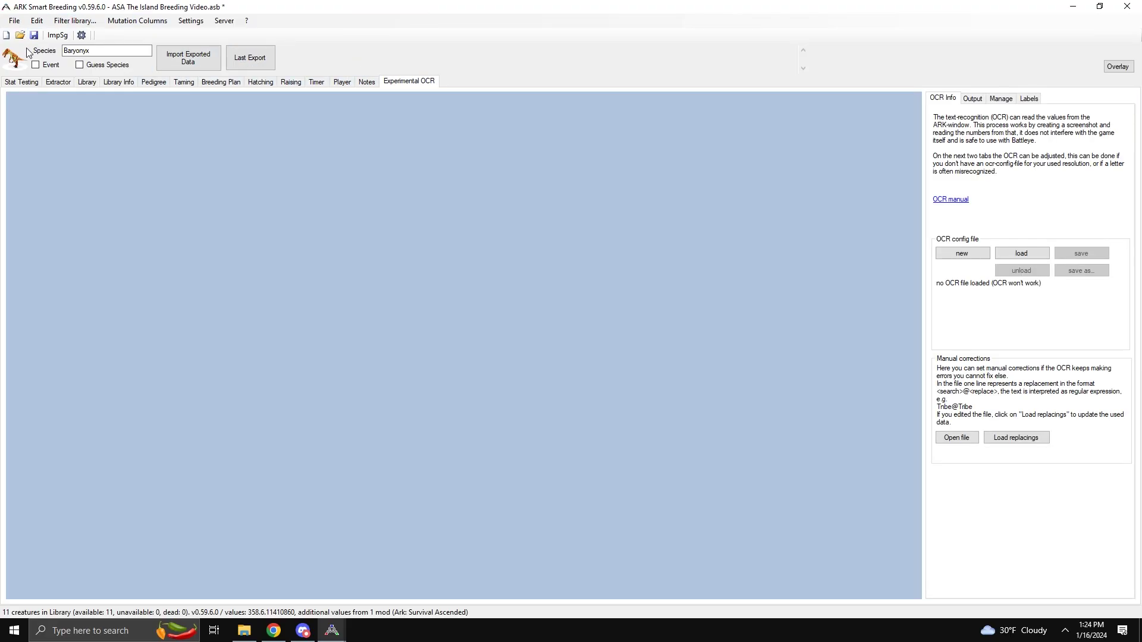
Step: Return to the creature library and start the command for loading a saved library file
{"action": "left_click", "coordinate": [87, 82]}
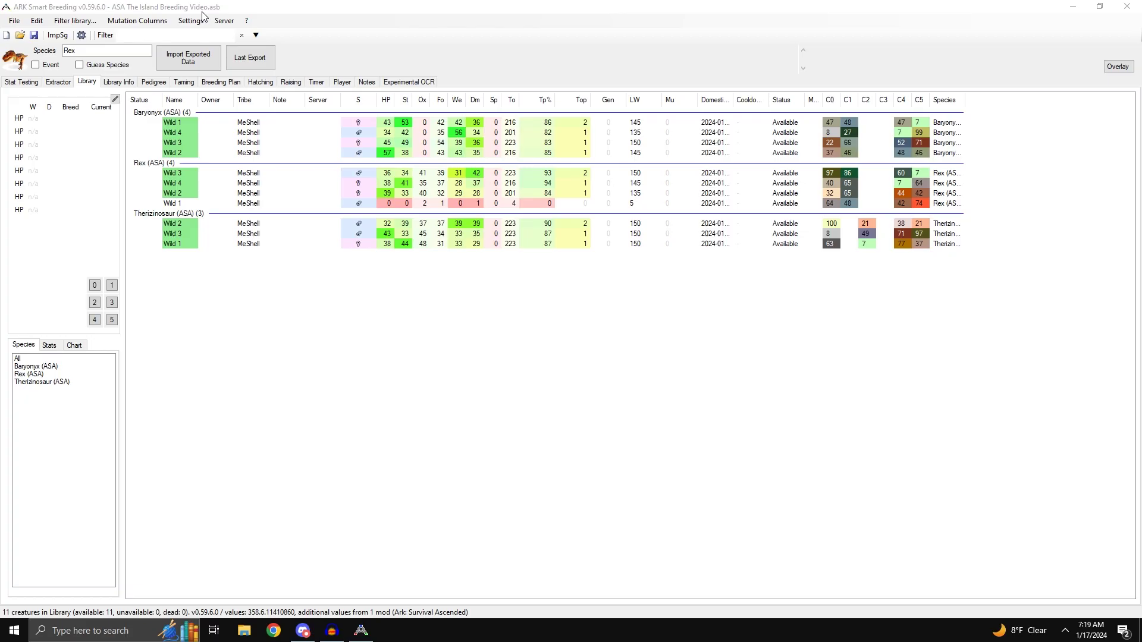
{"action": "left_click", "coordinate": [15, 21]}
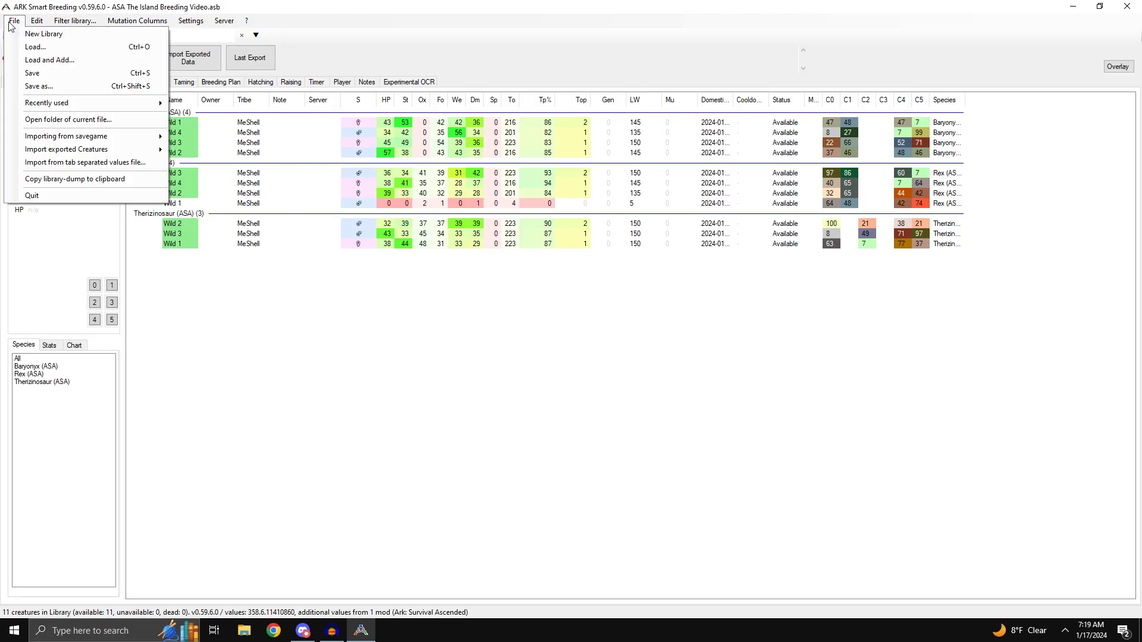
{"action": "left_click", "coordinate": [30, 46]}
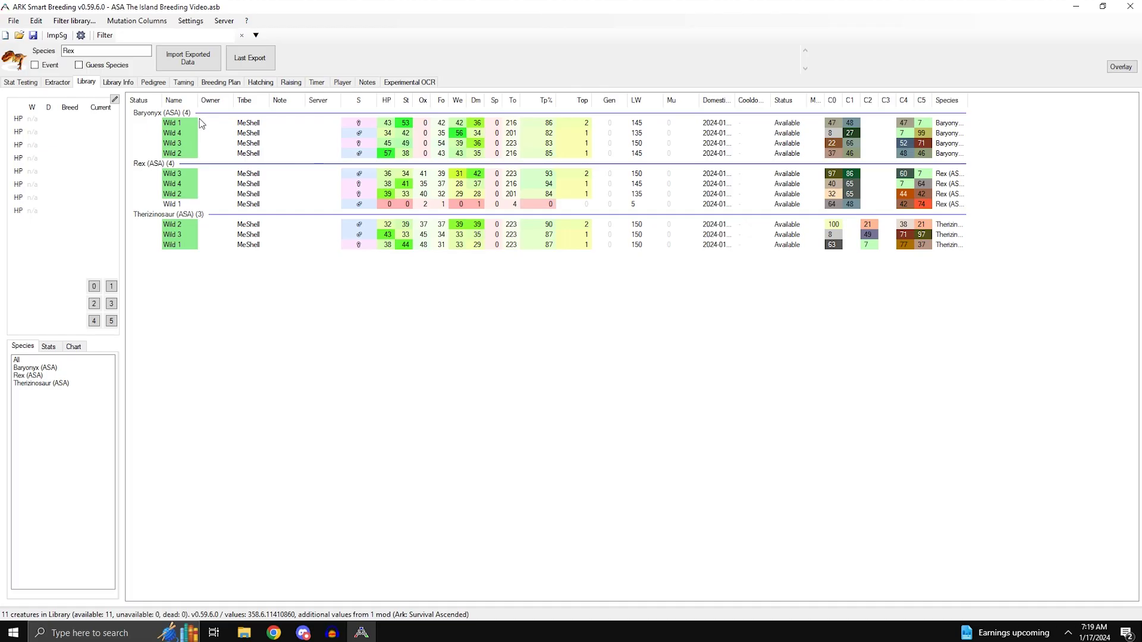
Step: Remove the export file of the Rex Wild 2 from the exported creatures list and close the list
{"action": "left_click", "coordinate": [193, 67]}
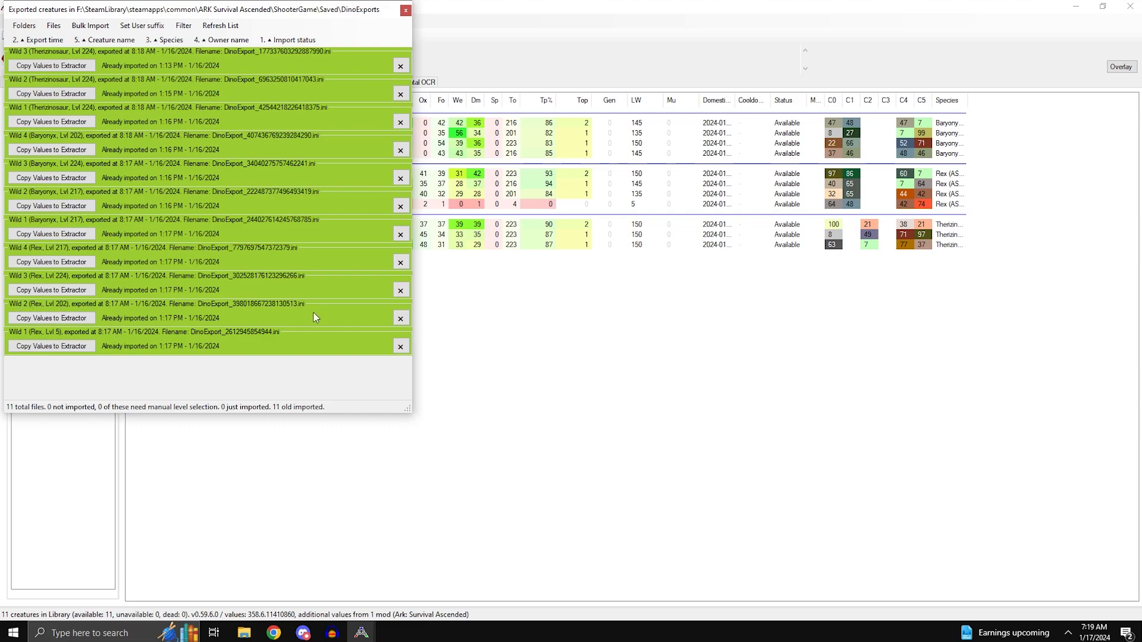
{"action": "left_click", "coordinate": [400, 319]}
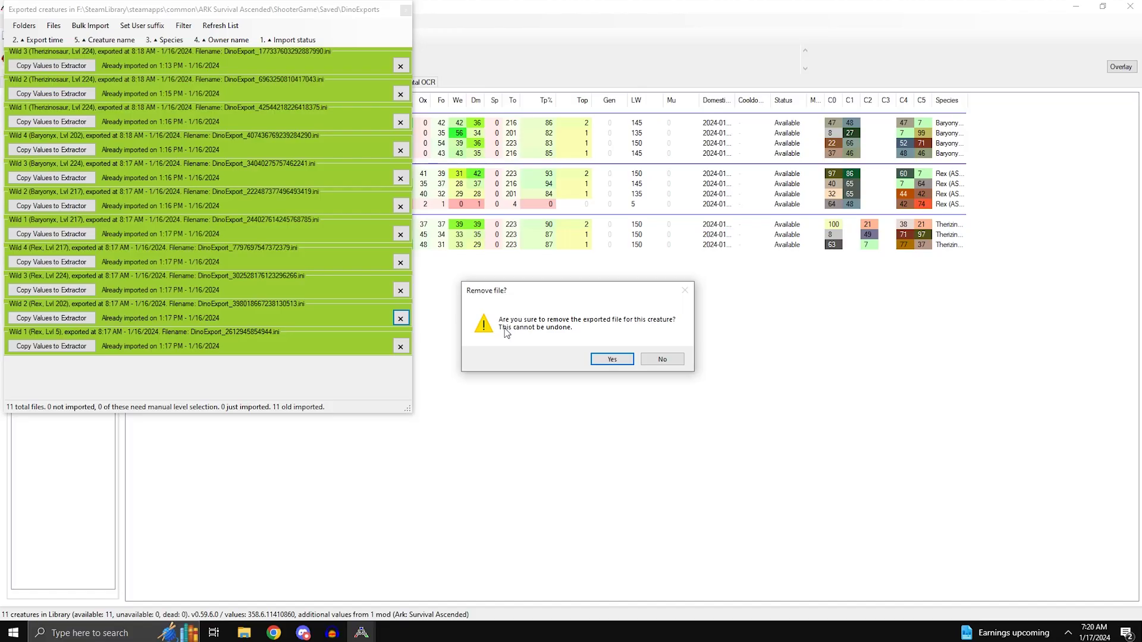
{"action": "left_click", "coordinate": [606, 361]}
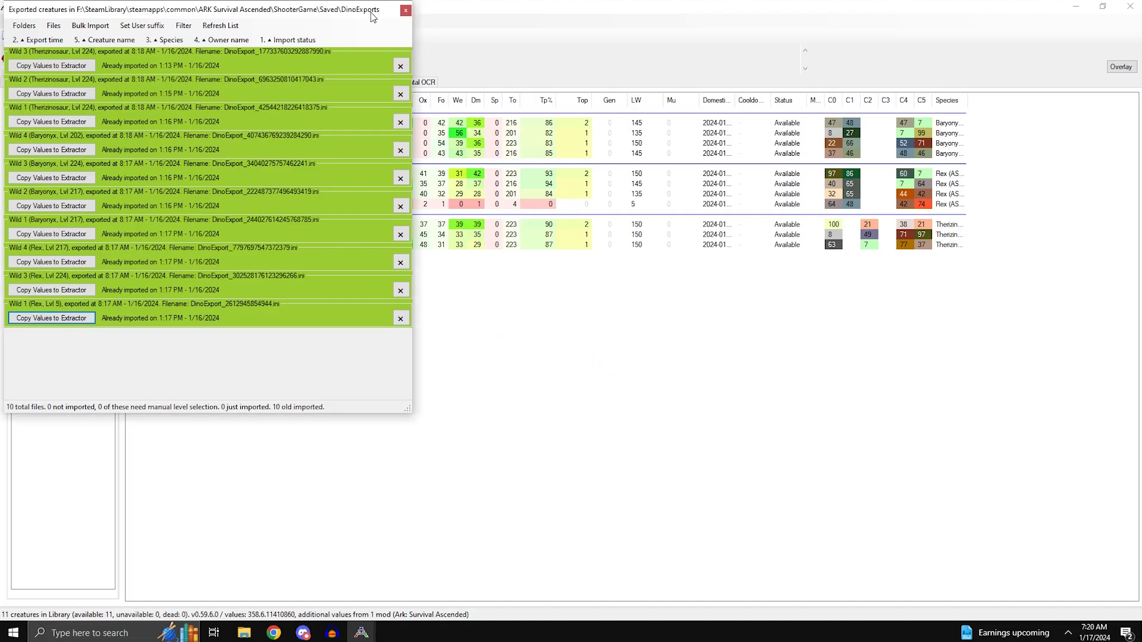
{"action": "left_click", "coordinate": [406, 10]}
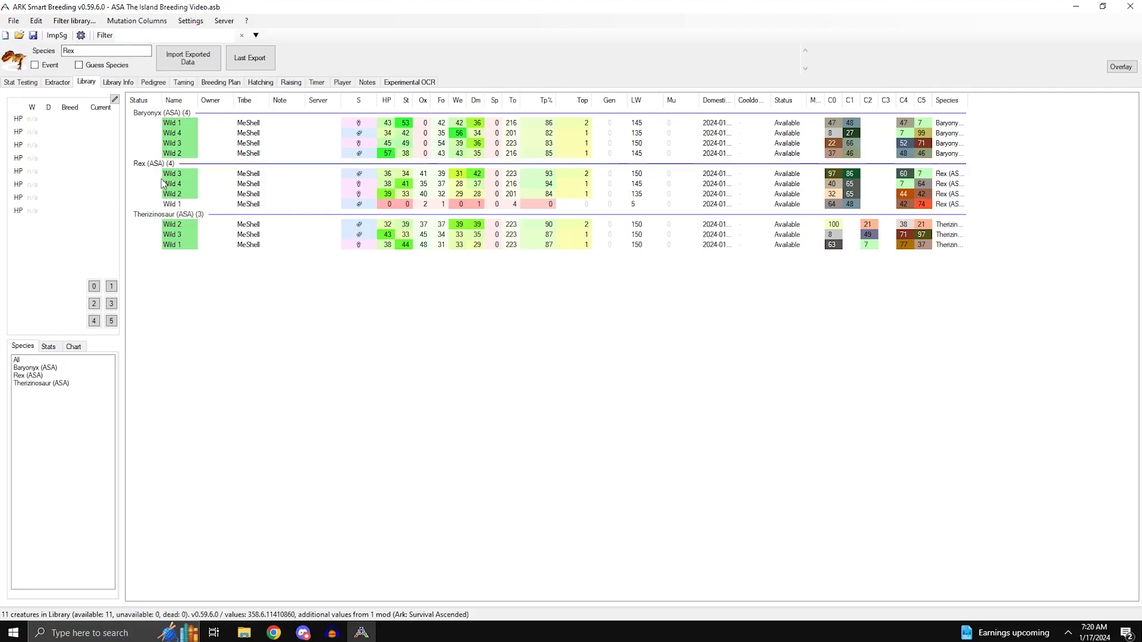
Step: Examine the actions offered for the Rex Wild 2 in the library, including creature deletion and the maturity / breeding state
{"action": "left_click", "coordinate": [63, 85]}
{"action": "left_click", "coordinate": [88, 84]}
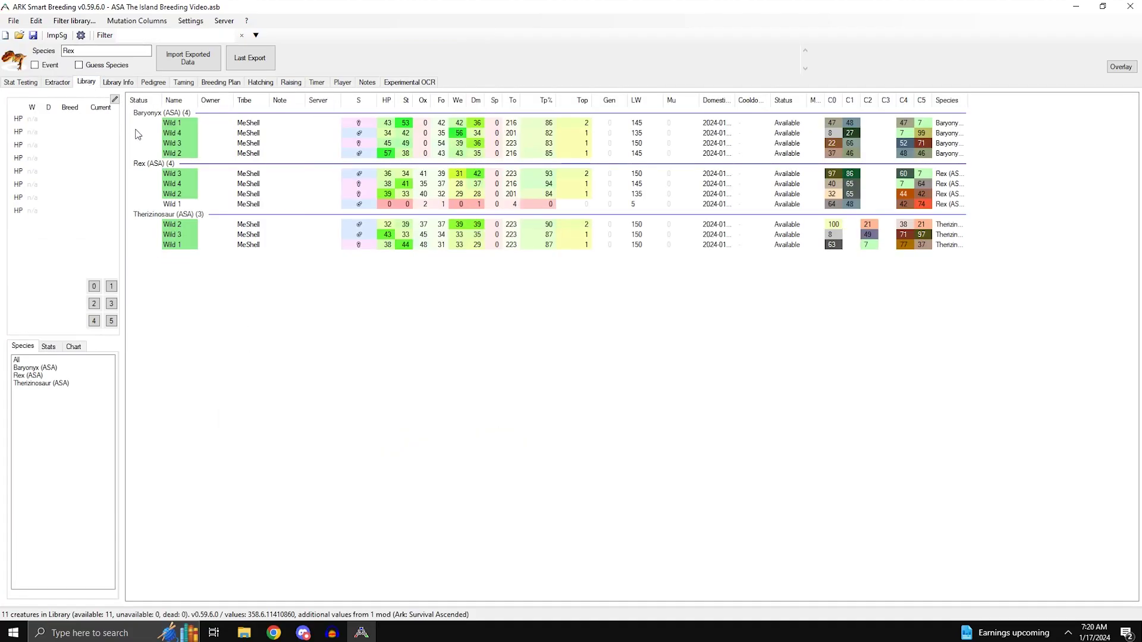
{"action": "left_click", "coordinate": [173, 196]}
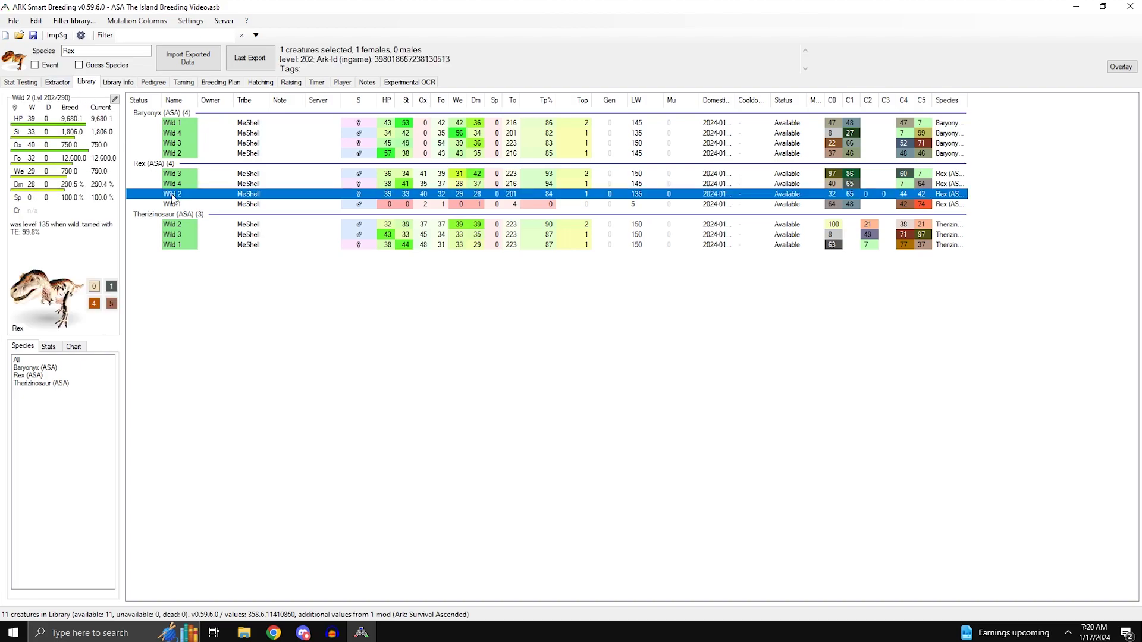
{"action": "right_click", "coordinate": [172, 197]}
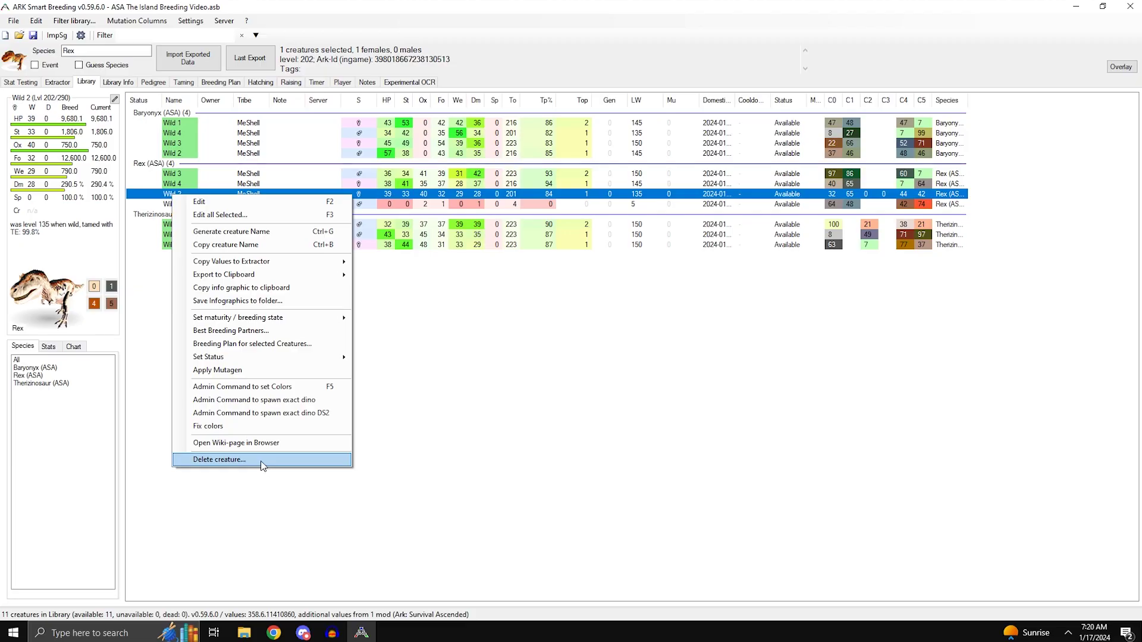
{"action": "left_click", "coordinate": [494, 307]}
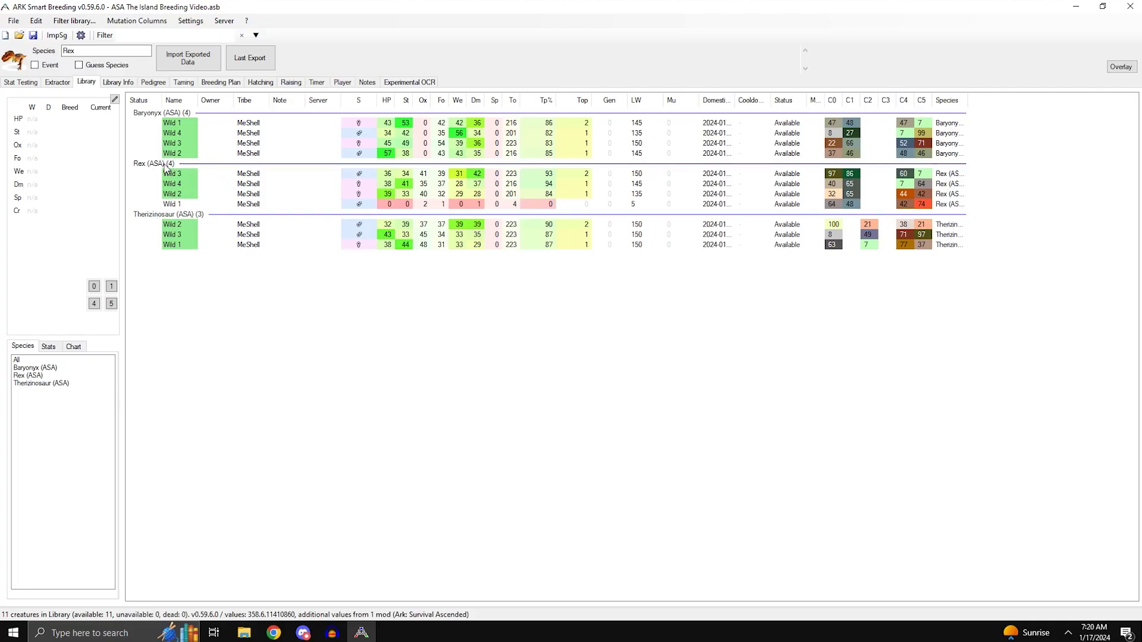
{"action": "left_click", "coordinate": [186, 196]}
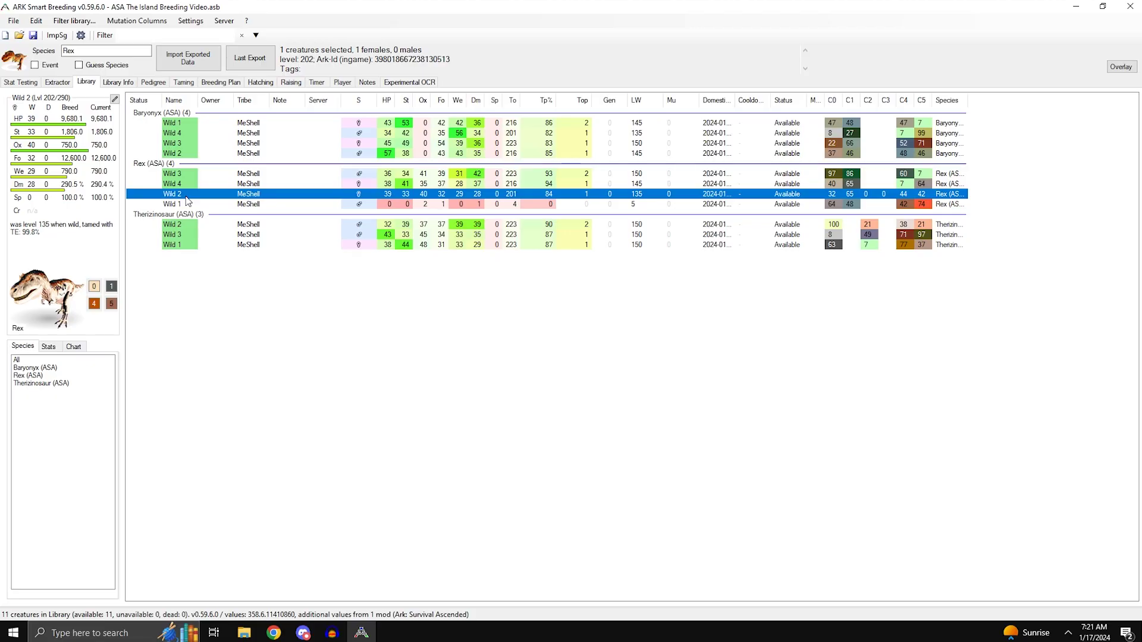
{"action": "right_click", "coordinate": [188, 200]}
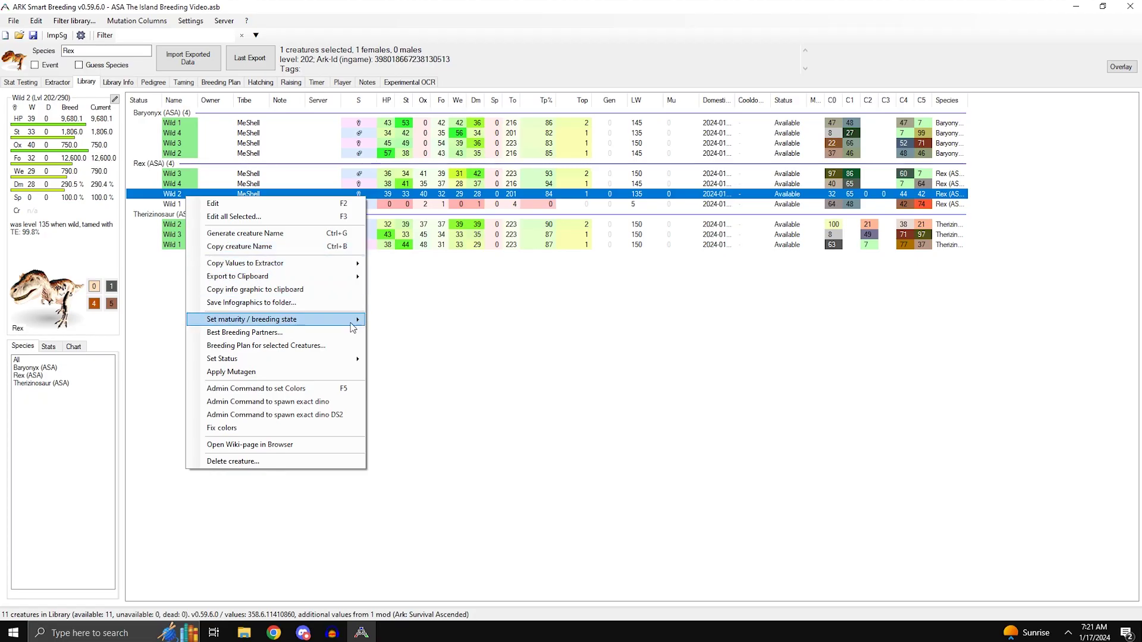
{"action": "mouse_move", "coordinate": [337, 325]}
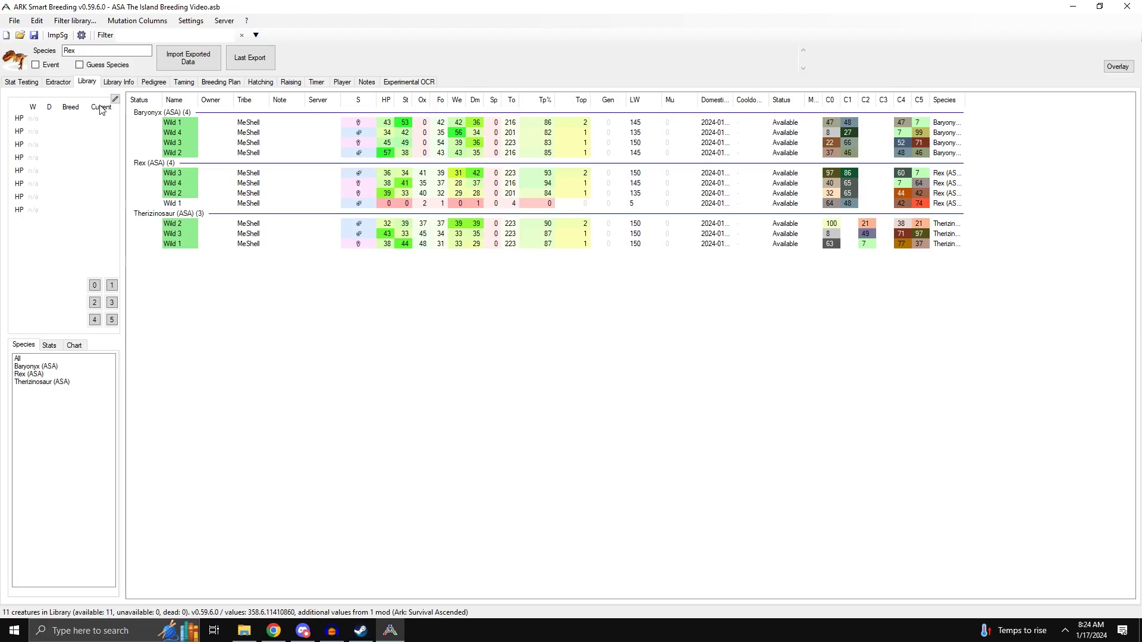
Step: Copy the exported values of the Rex Melee 20 Updated Female to the extractor
{"action": "left_click", "coordinate": [188, 57]}
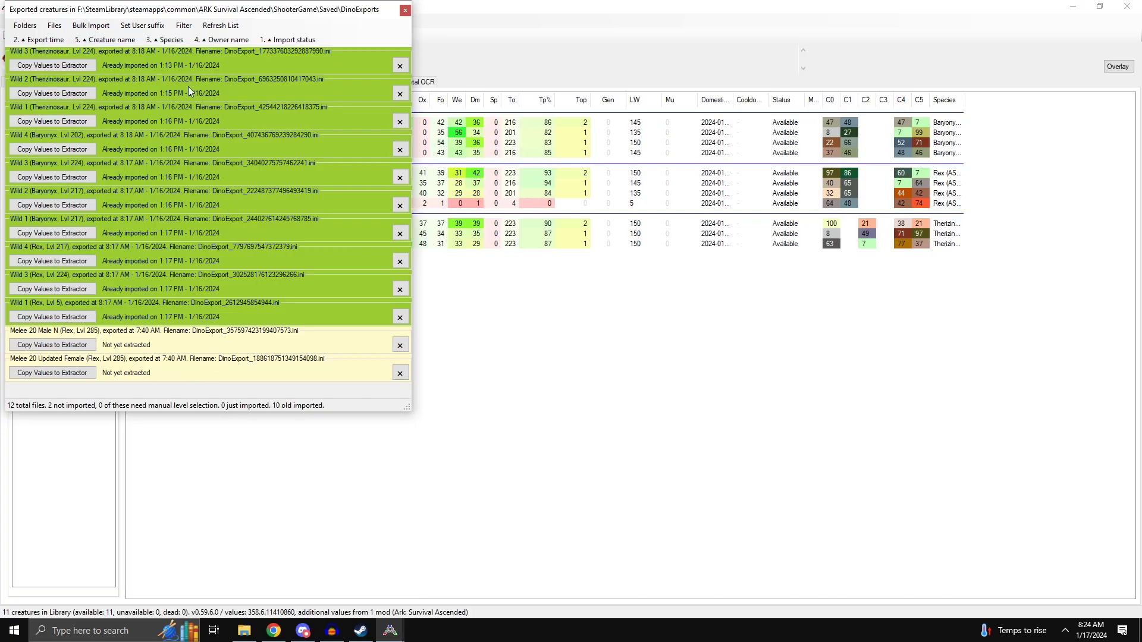
{"action": "left_click", "coordinate": [52, 373]}
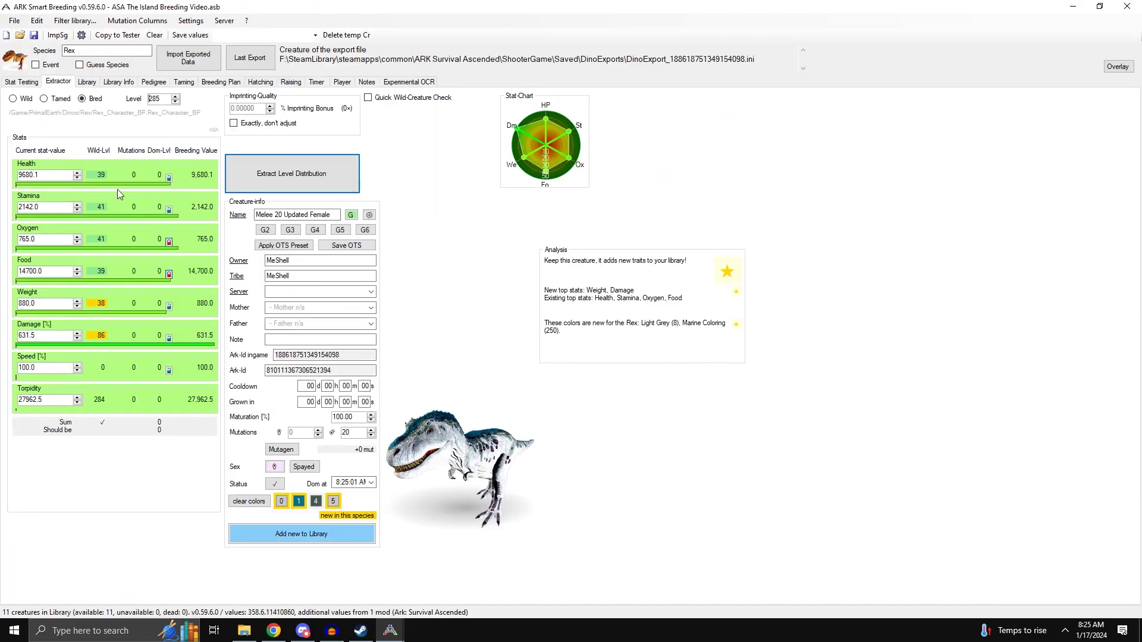
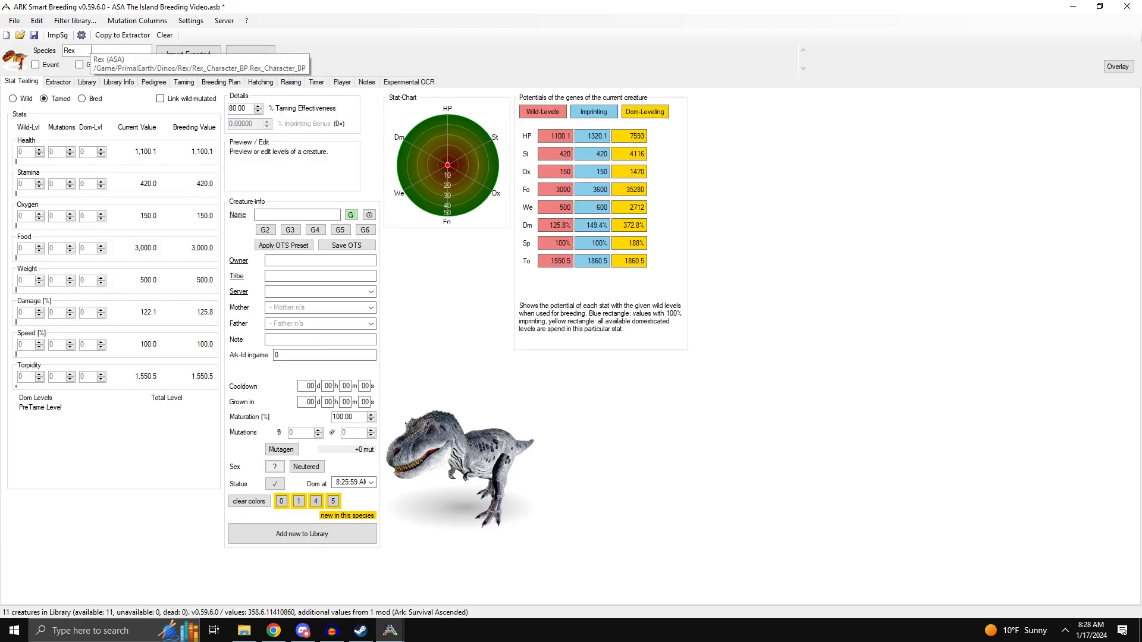
Step: Switch the stat testing species to Therizinosaur and back to Rex
{"action": "left_click", "coordinate": [90, 52]}
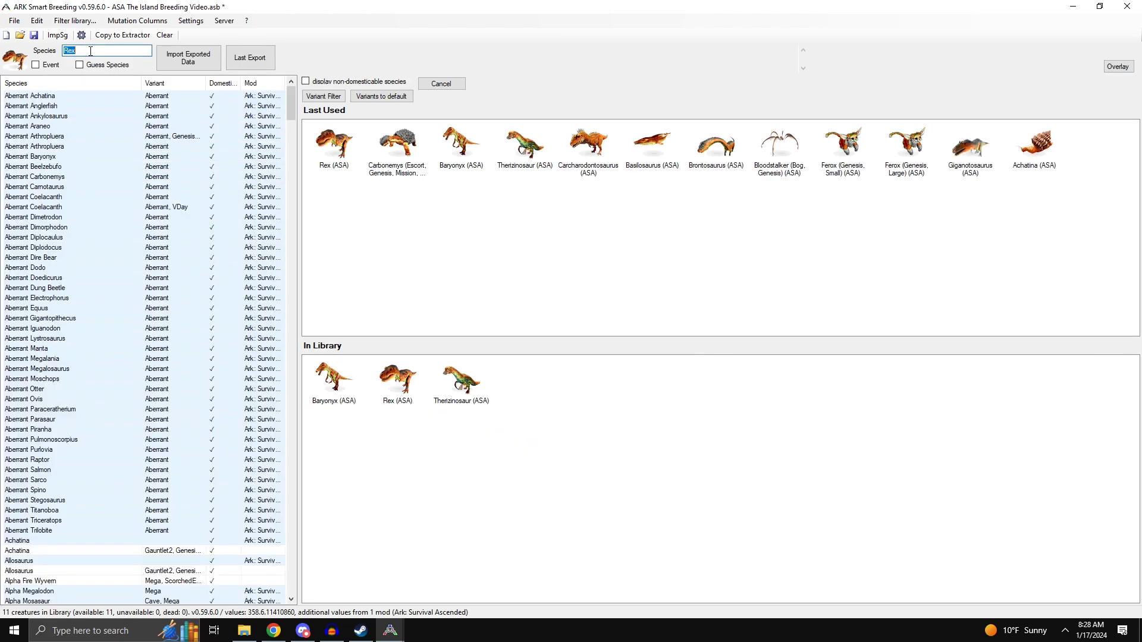
{"action": "type", "text": "ther\\"}
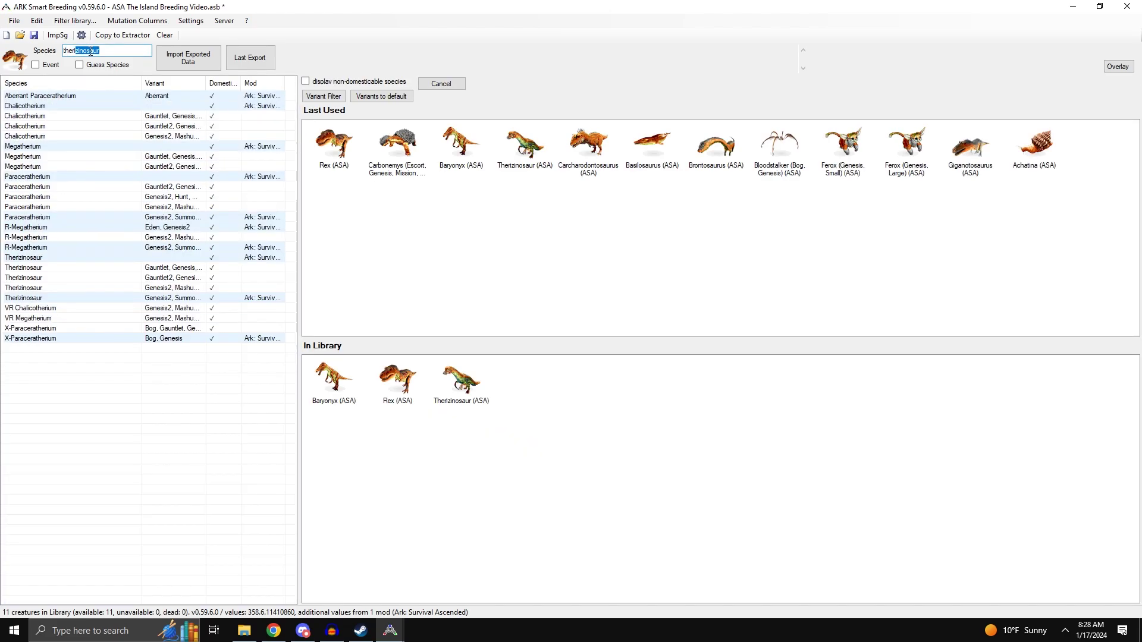
{"action": "key", "text": "BackSpace"}
{"action": "key", "text": "Return"}
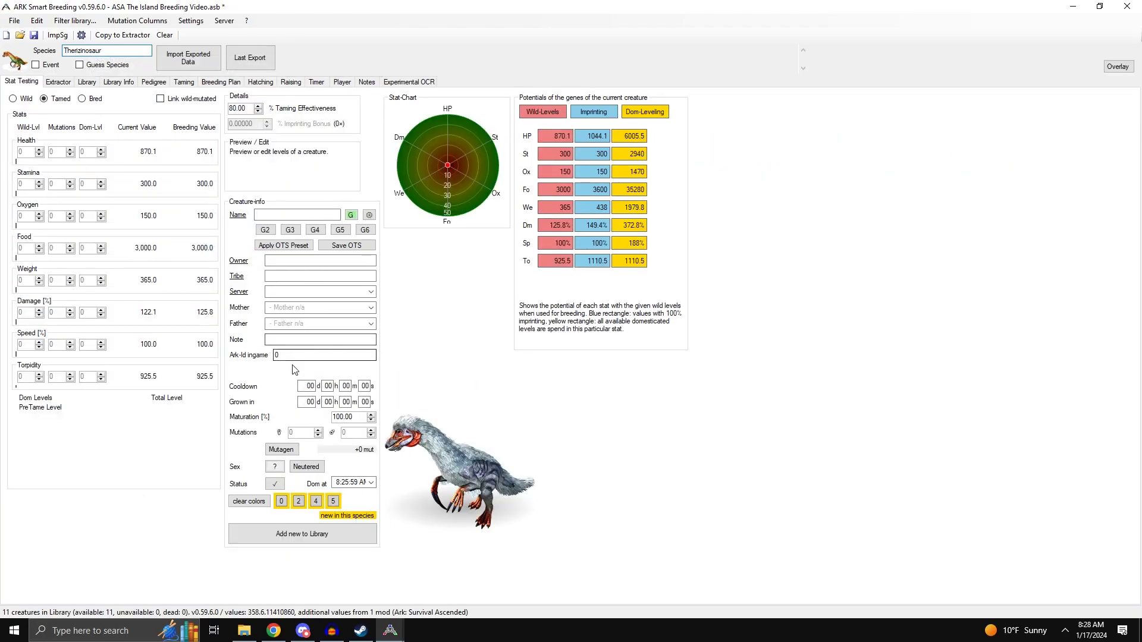
{"action": "left_click", "coordinate": [127, 51]}
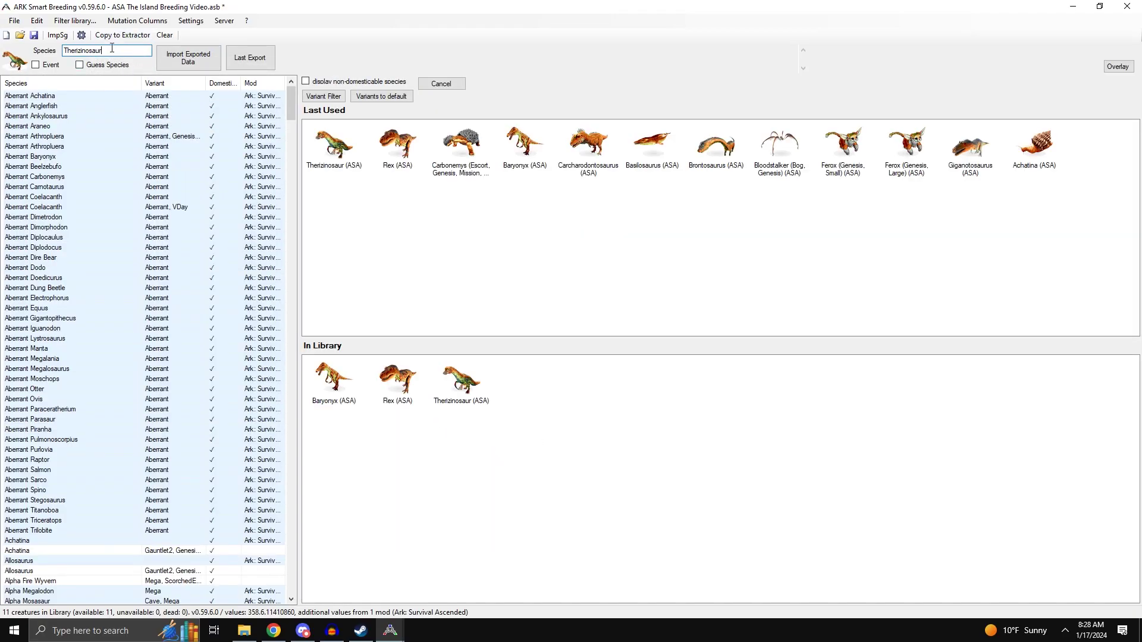
{"action": "double_click", "coordinate": [112, 49]}
{"action": "type", "text": "Rex"}
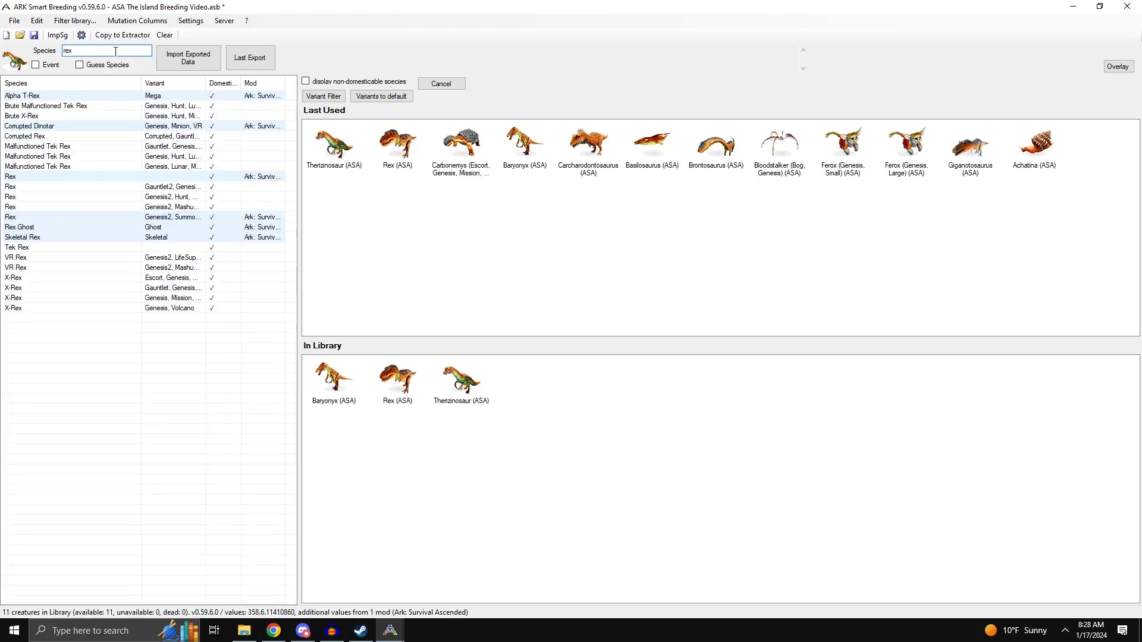
{"action": "key", "text": "Return"}
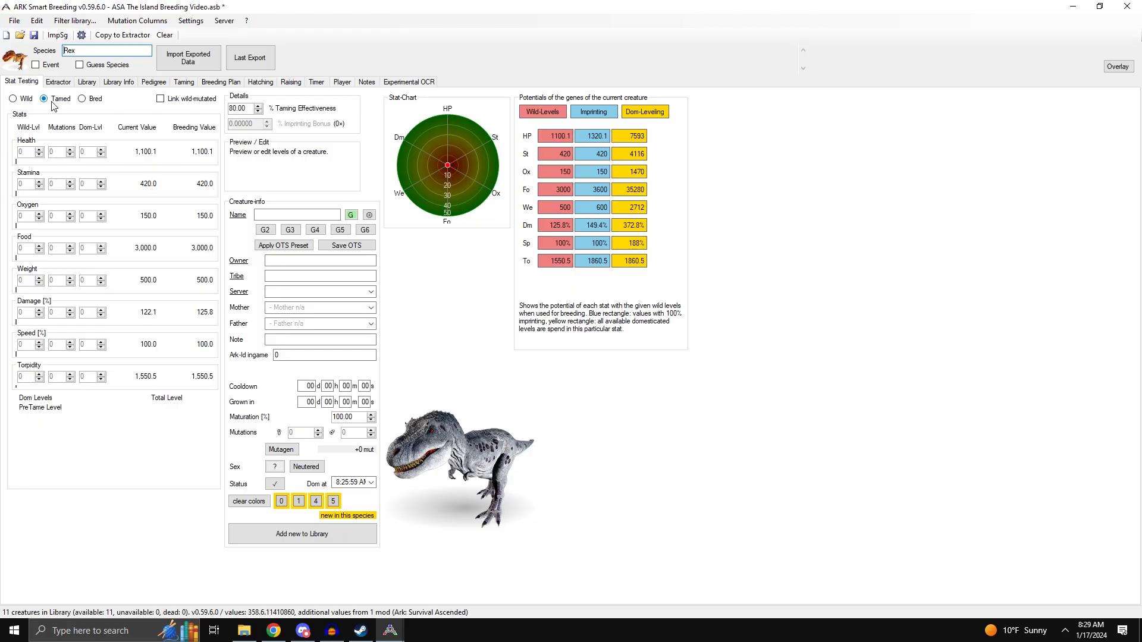
Step: Mark the test Rex as bred and set its wild damage level to 44
{"action": "left_click", "coordinate": [90, 98]}
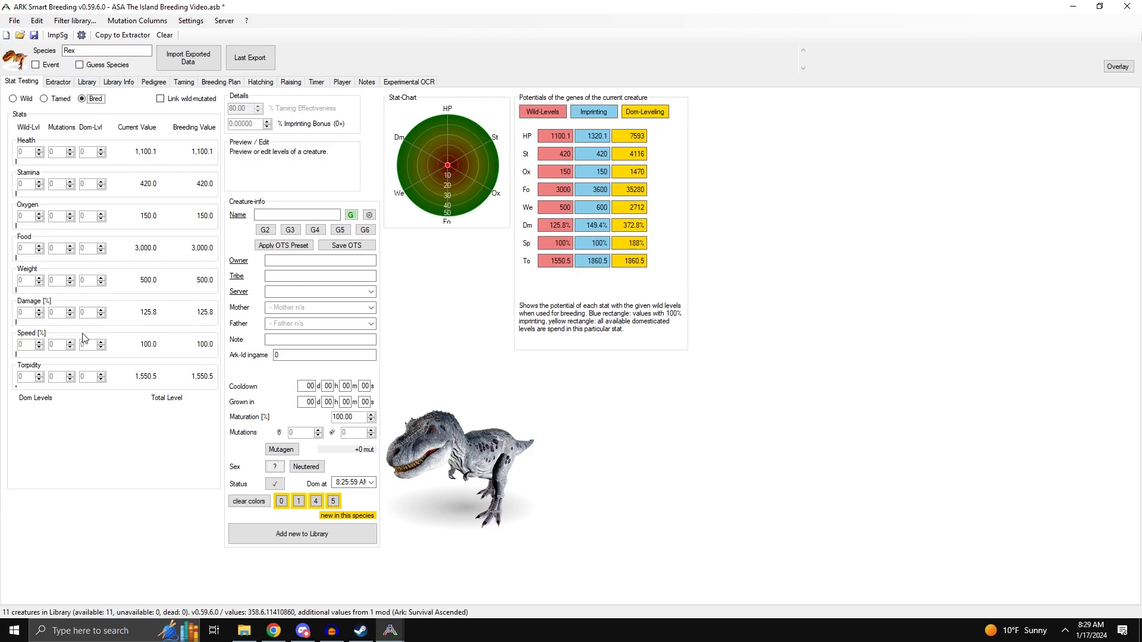
{"action": "left_click", "coordinate": [29, 315]}
{"action": "double_click", "coordinate": [29, 311]}
{"action": "type", "text": "44"}
{"action": "left_click", "coordinate": [29, 315]}
{"action": "left_click", "coordinate": [58, 313]}
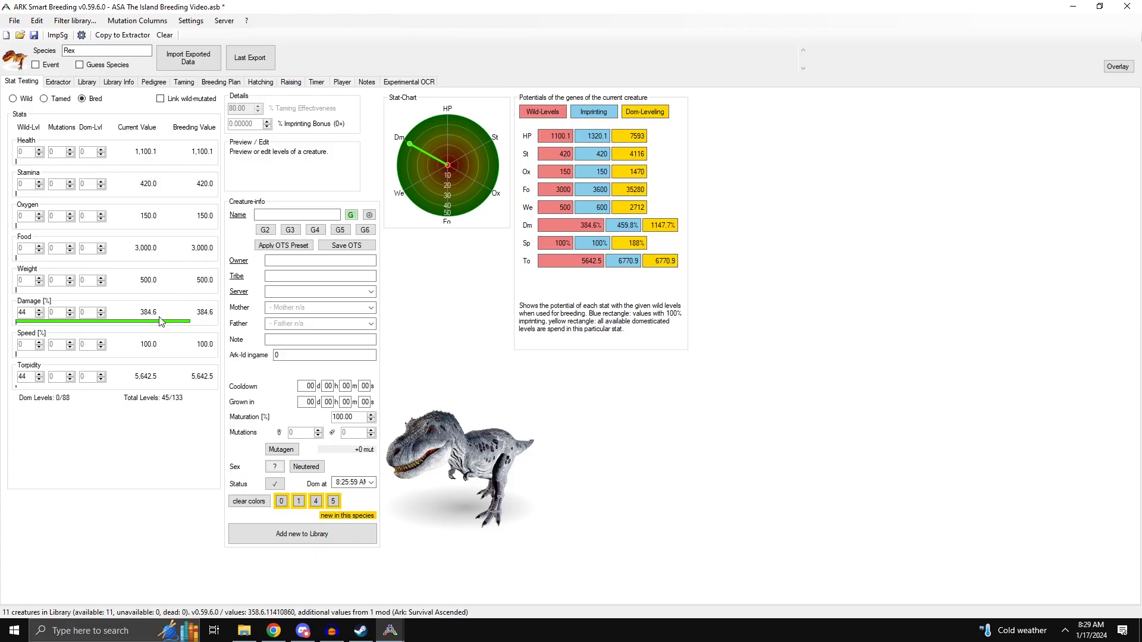
Step: Try 2 mutation levels and 1 domesticated level in the Rex's damage, and take the domesticated level off again
{"action": "left_click", "coordinate": [56, 312]}
{"action": "type", "text": "2"}
{"action": "left_click", "coordinate": [101, 309]}
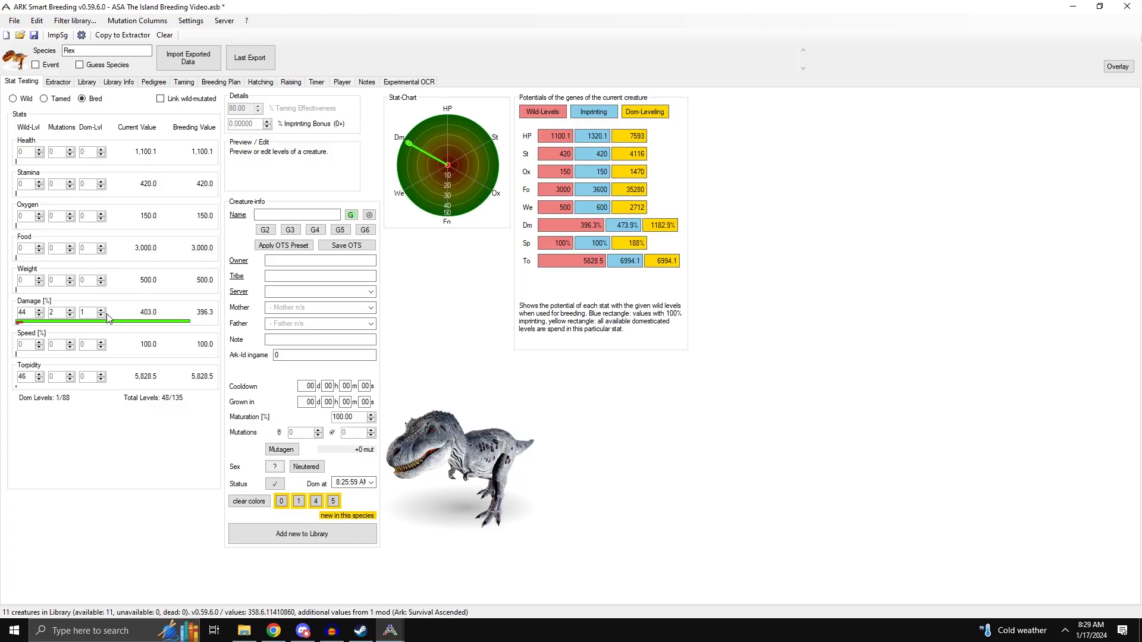
{"action": "left_click", "coordinate": [101, 314]}
Step: Set the test Rex's damage to 40 mutation levels and 88 domesticated levels
{"action": "left_click", "coordinate": [50, 314]}
{"action": "type", "text": "40"}
{"action": "left_click", "coordinate": [54, 345]}
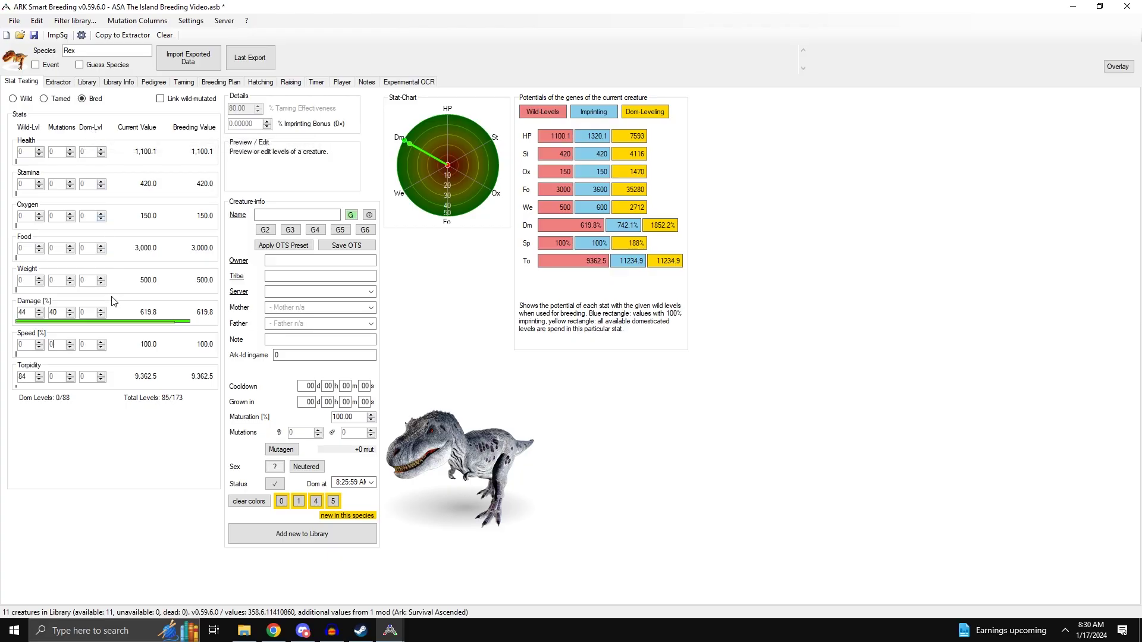
{"action": "left_click", "coordinate": [89, 312]}
{"action": "type", "text": "88"}
{"action": "left_click", "coordinate": [88, 345]}
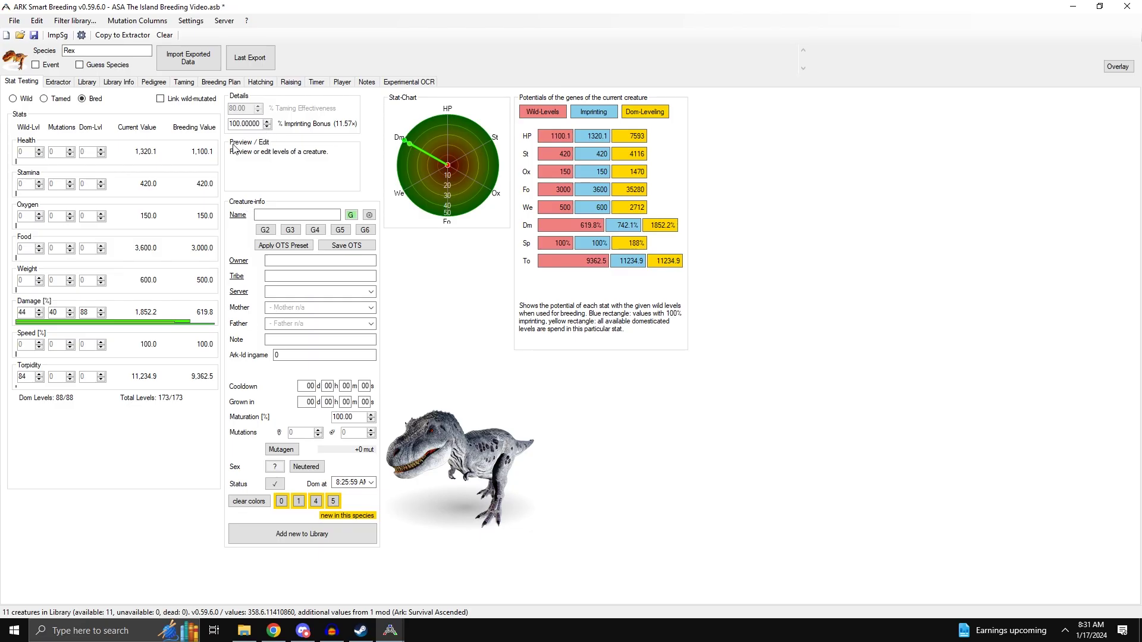
Step: Switch the stat testing species to Carcharodontosaurus
{"action": "left_click", "coordinate": [106, 53]}
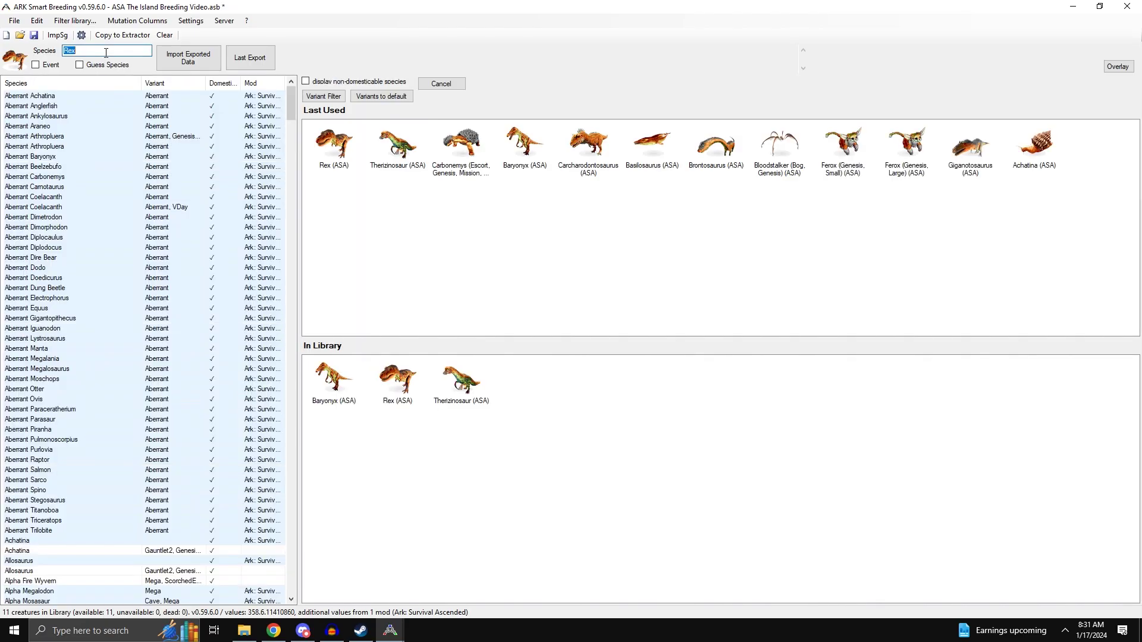
{"action": "type", "text": "carchar"}
{"action": "key", "text": "Return"}
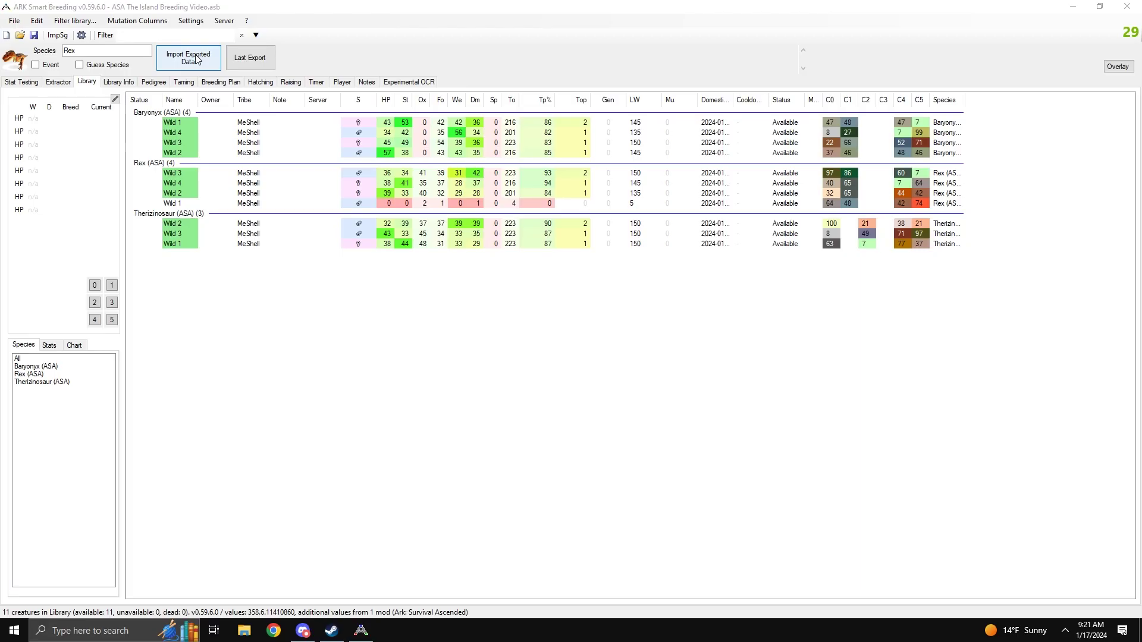
Step: Return to stat testing, switching the species to Therizinosaur and back to Rex
{"action": "left_click", "coordinate": [22, 85]}
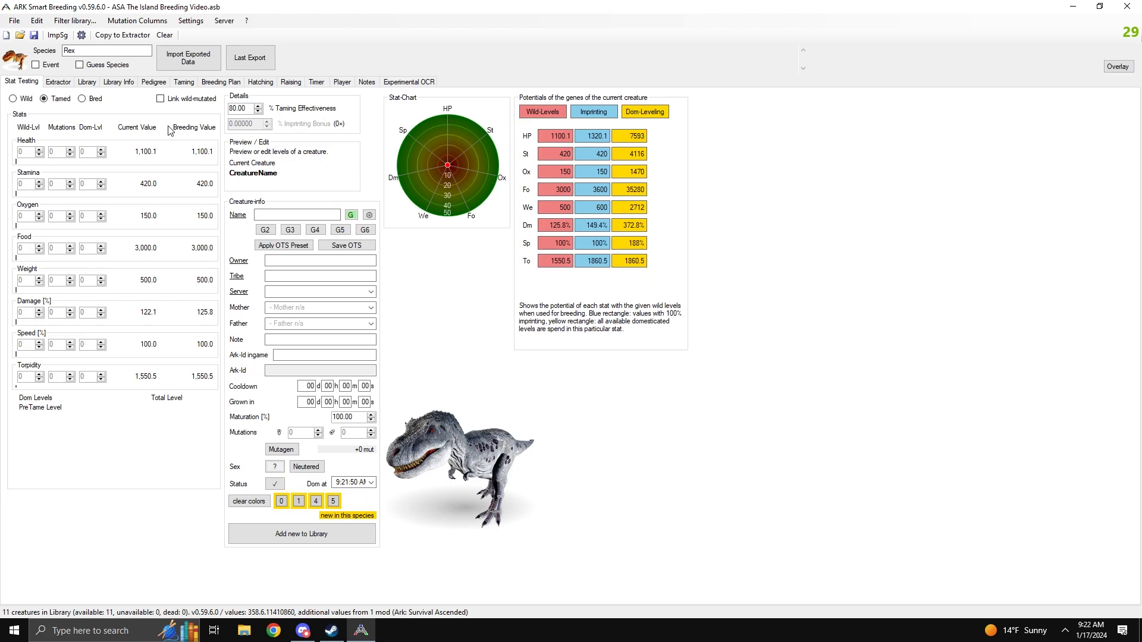
{"action": "left_click", "coordinate": [104, 50]}
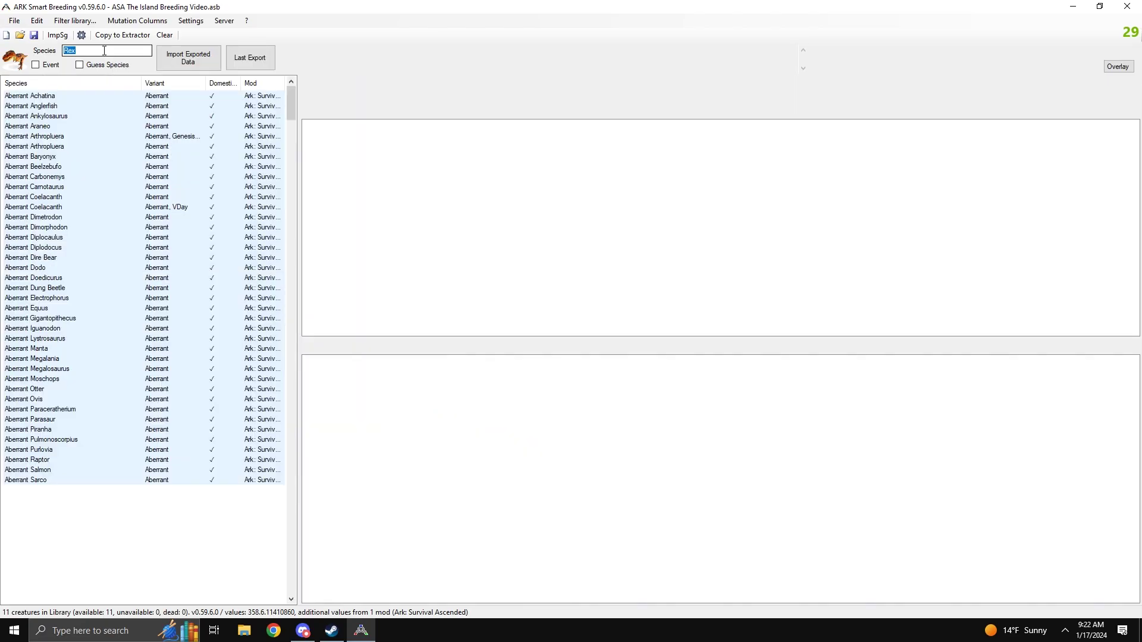
{"action": "type", "text": "therizinosaur"}
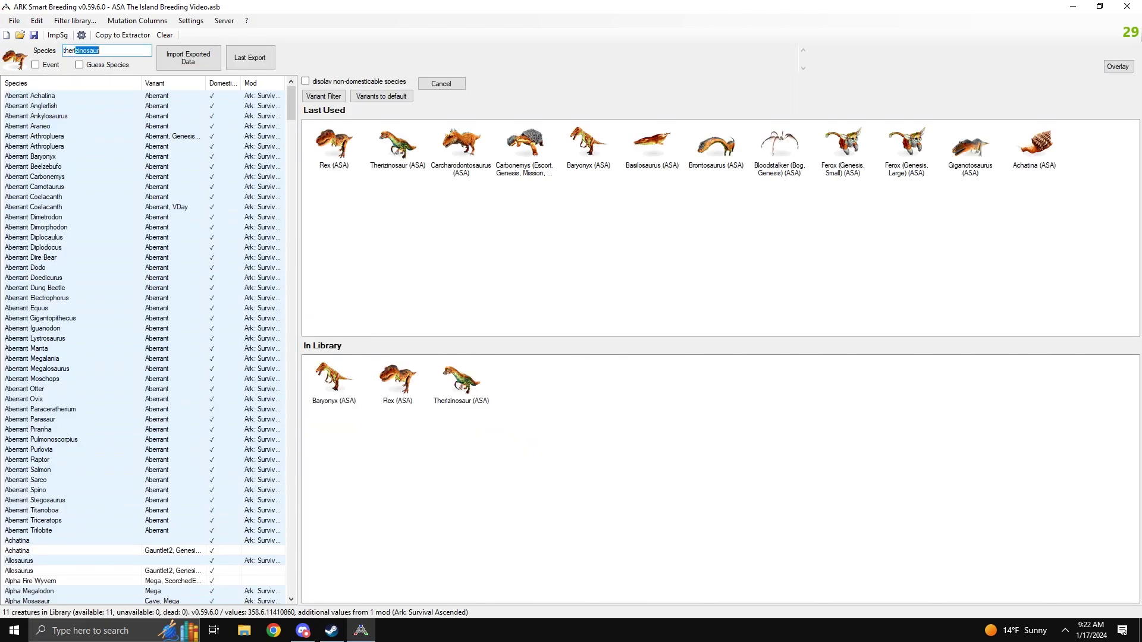
{"action": "key", "text": "Return"}
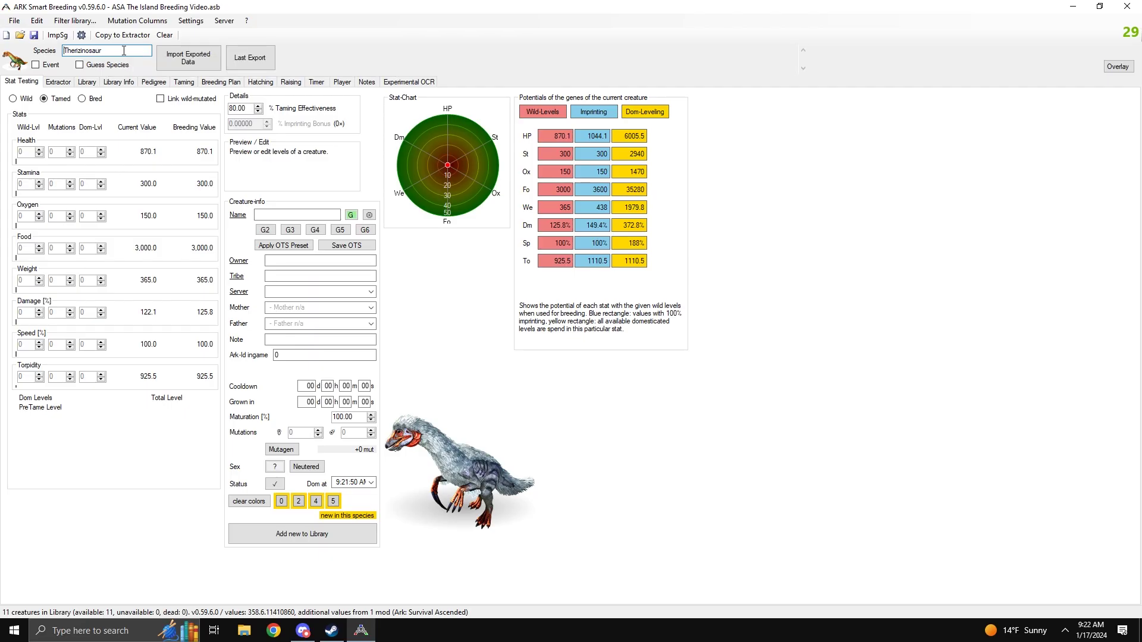
{"action": "left_click", "coordinate": [123, 51]}
{"action": "left_click_drag", "start_coordinate": [127, 50], "coordinate": [56, 52]}
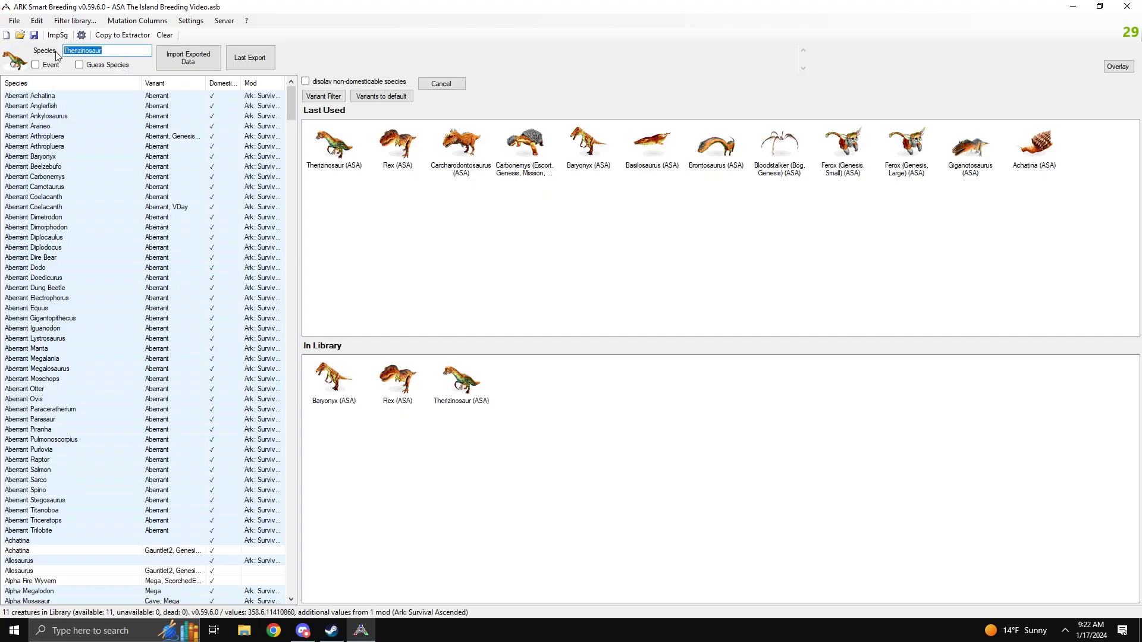
{"action": "type", "text": "rex"}
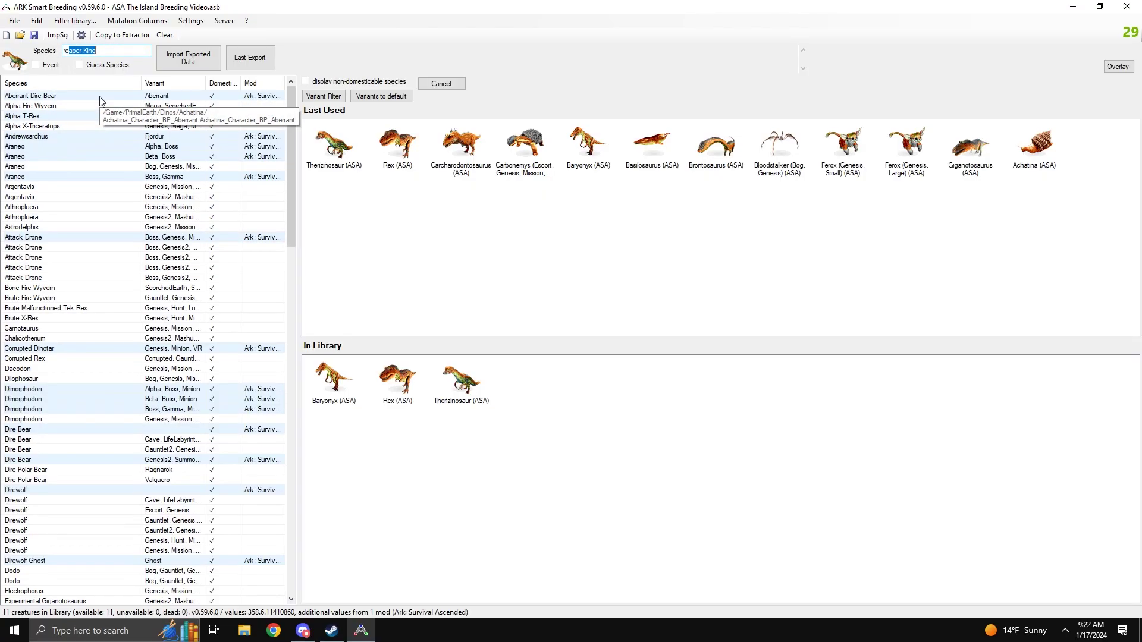
{"action": "key", "text": "Return"}
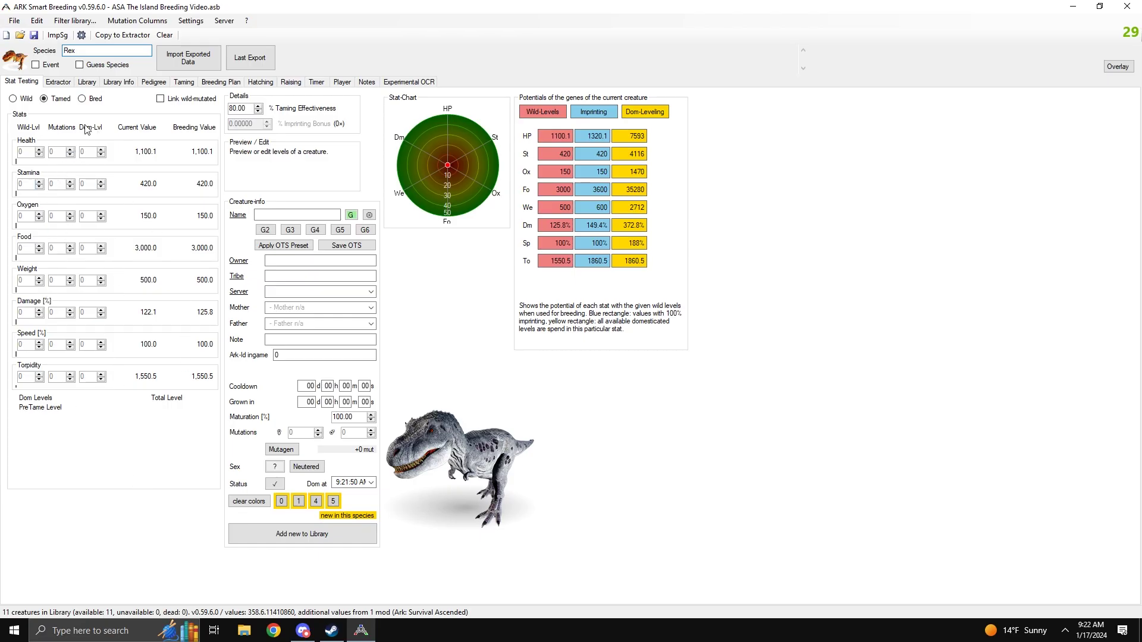
Step: Set the tamed test Rex's taming effectiveness to 99.9%
{"action": "mouse_move", "coordinate": [86, 129]}
{"action": "double_click", "coordinate": [247, 109]}
{"action": "type", "text": "99.9"}
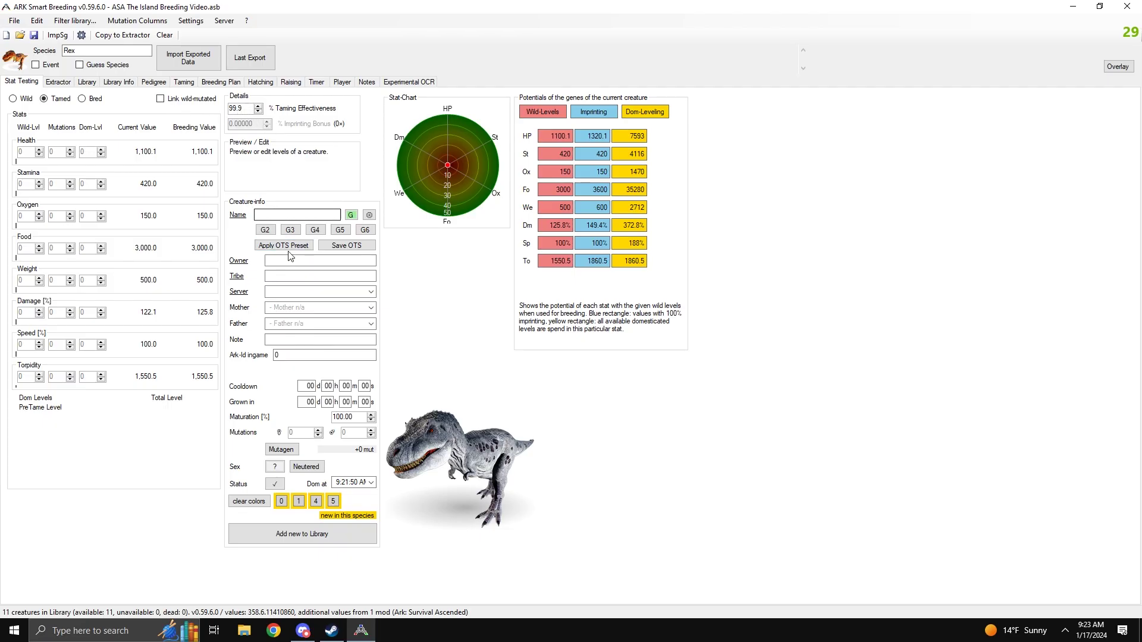
{"action": "left_click", "coordinate": [297, 214]}
Step: Set the test Rex's wild levels to 45 in health and 37 in stamina
{"action": "left_click", "coordinate": [29, 154]}
{"action": "double_click", "coordinate": [30, 153]}
{"action": "type", "text": "45"}
{"action": "left_click", "coordinate": [62, 151]}
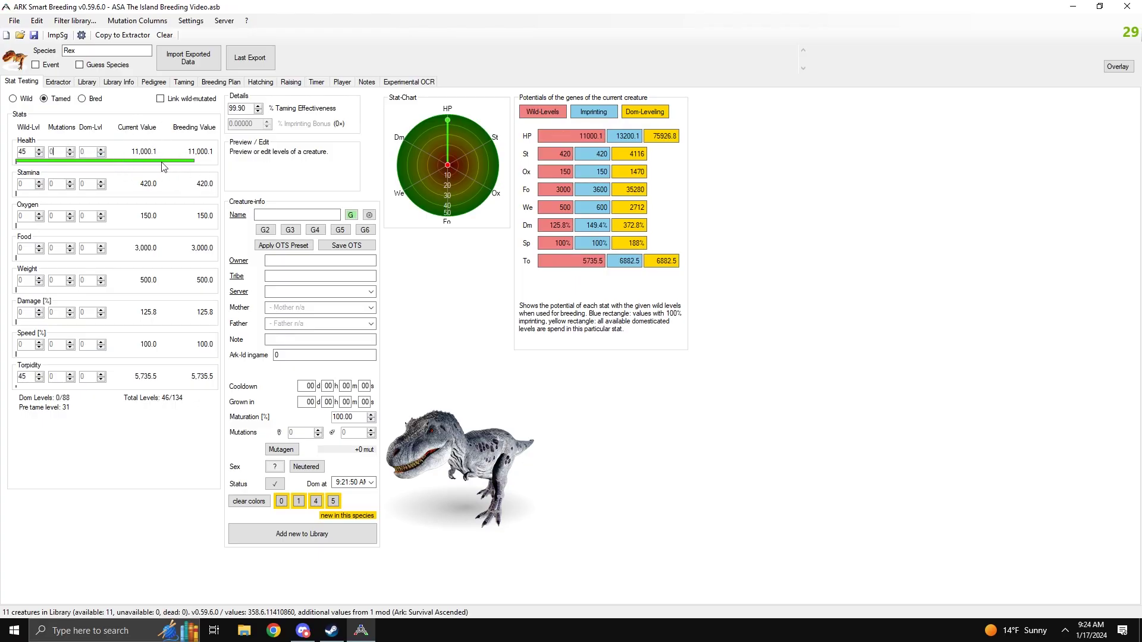
{"action": "left_click", "coordinate": [33, 180]}
{"action": "type", "text": "37"}
{"action": "left_click", "coordinate": [84, 183]}
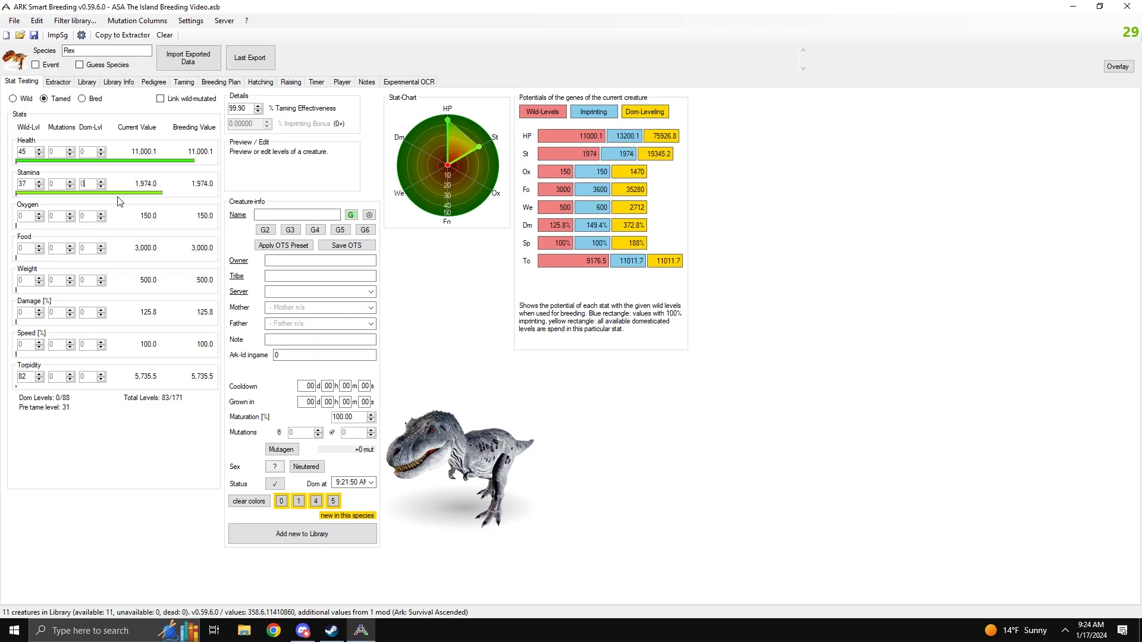
Step: Try wild stamina levels of 38 and 36 on the test Rex, and return the stat to 37
{"action": "left_click", "coordinate": [39, 182]}
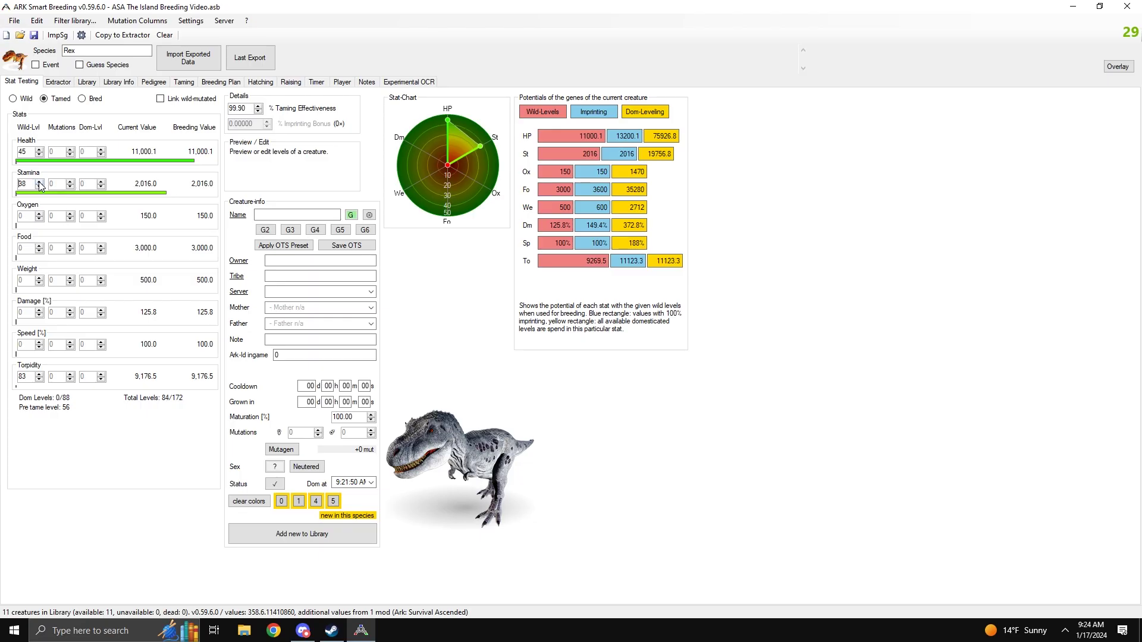
{"action": "left_click", "coordinate": [40, 188]}
{"action": "left_click", "coordinate": [40, 187]}
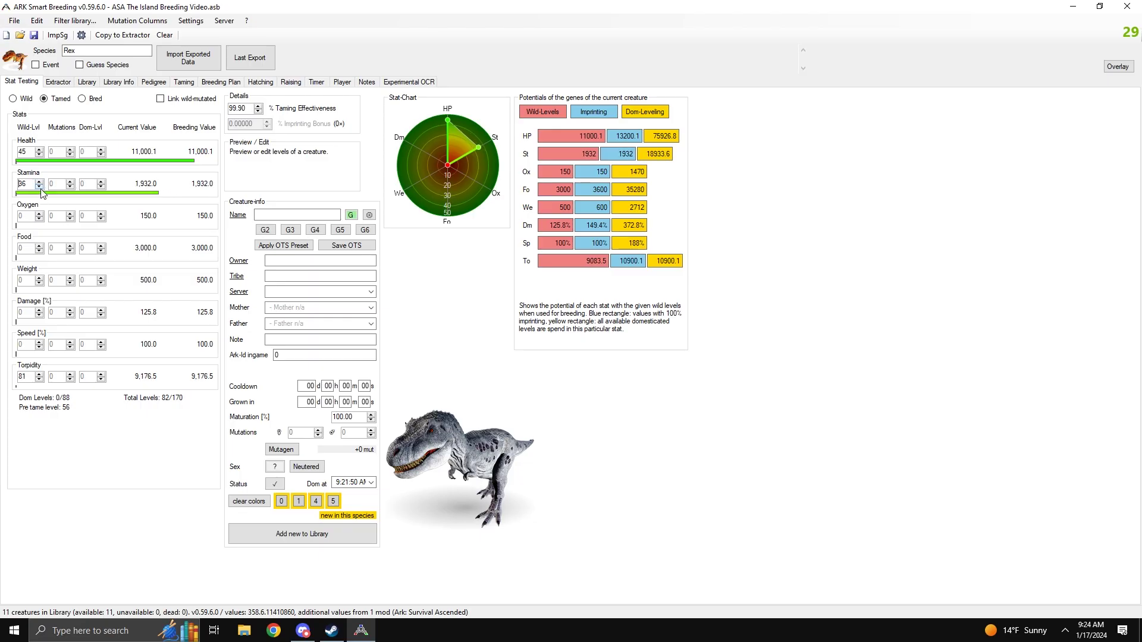
{"action": "left_click", "coordinate": [40, 187]}
{"action": "left_click", "coordinate": [40, 181]}
{"action": "left_click", "coordinate": [39, 181]}
Step: Set the test Rex's wild levels to 28 in oxygen, 35 in food and 30 in weight
{"action": "left_click", "coordinate": [28, 215]}
{"action": "type", "text": "28"}
{"action": "key", "text": "Tab"}
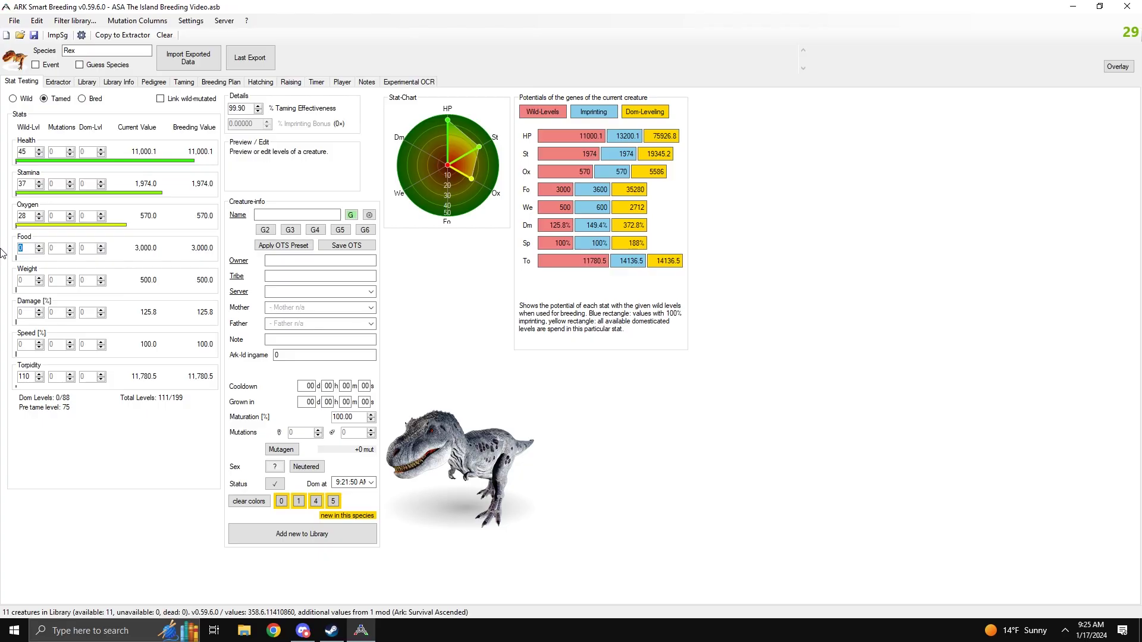
{"action": "type", "text": "35"}
{"action": "key", "text": "Tab"}
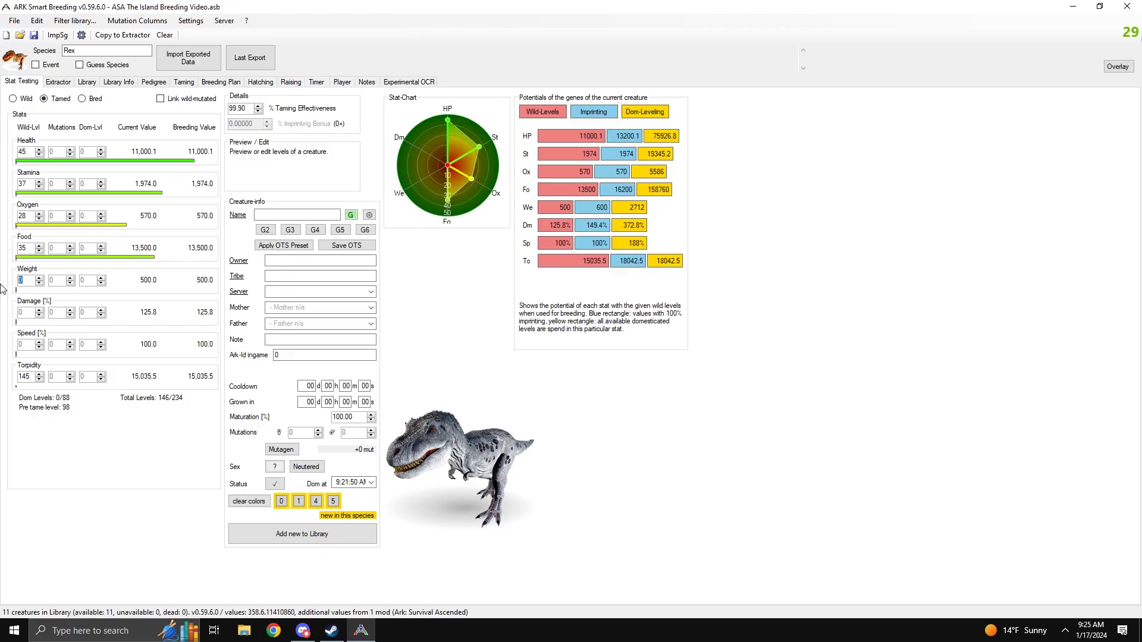
{"action": "type", "text": "30"}
Step: Set the test Rex's wild damage level to 48
{"action": "left_click", "coordinate": [30, 314]}
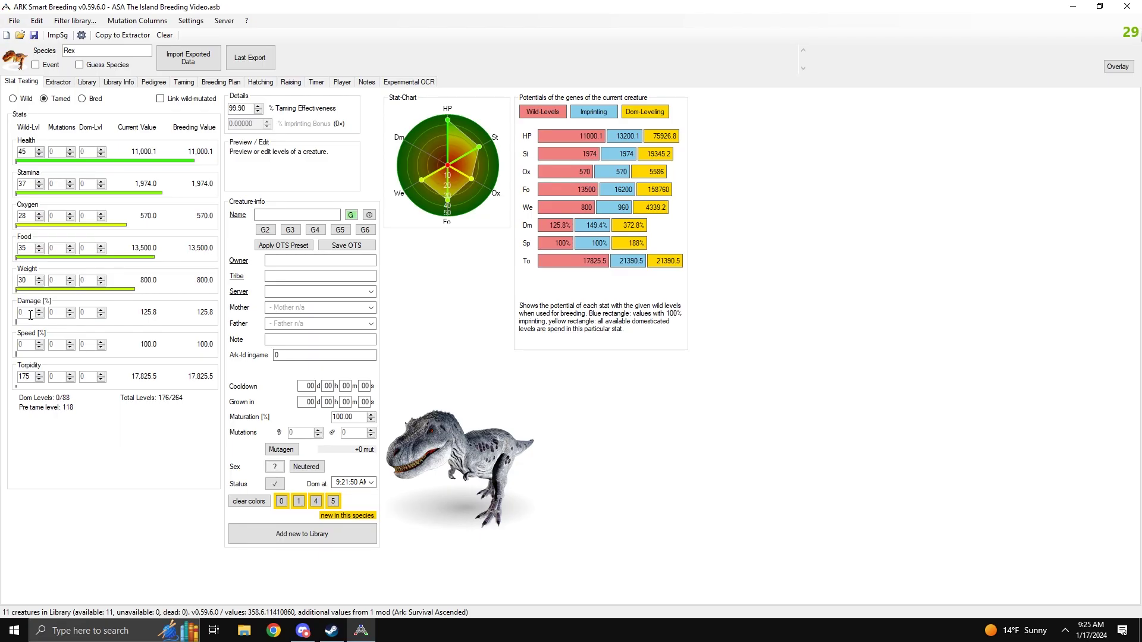
{"action": "double_click", "coordinate": [30, 314]}
{"action": "type", "text": "48"}
{"action": "left_click", "coordinate": [58, 312]}
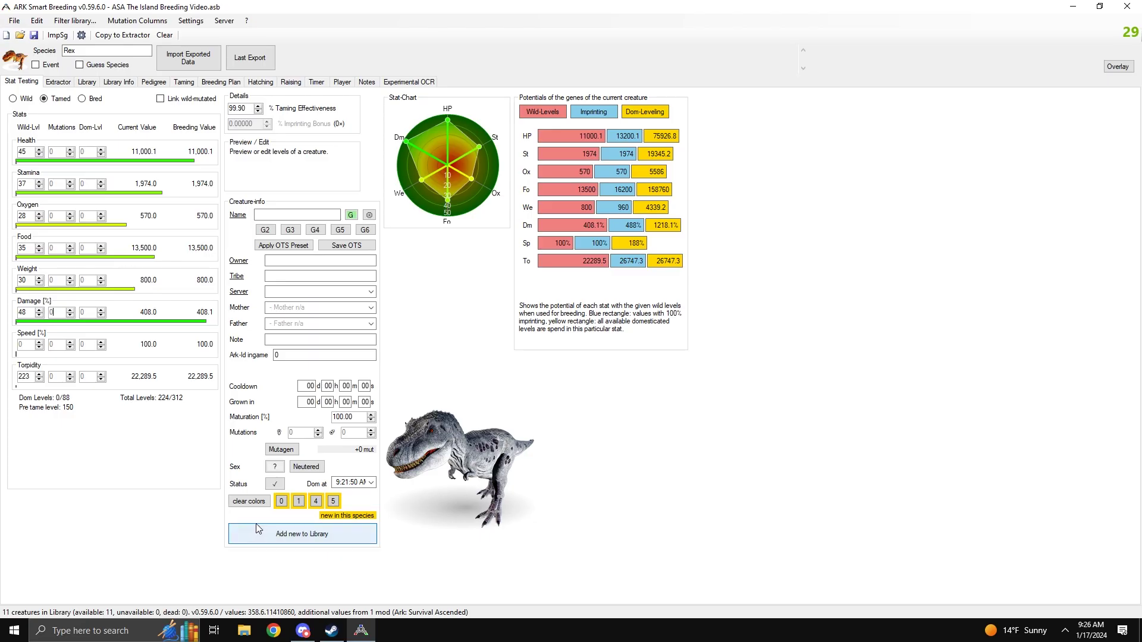
Step: Name the test Rex "Super Duper Melee" and add it to the library as a new creature
{"action": "left_click", "coordinate": [284, 214]}
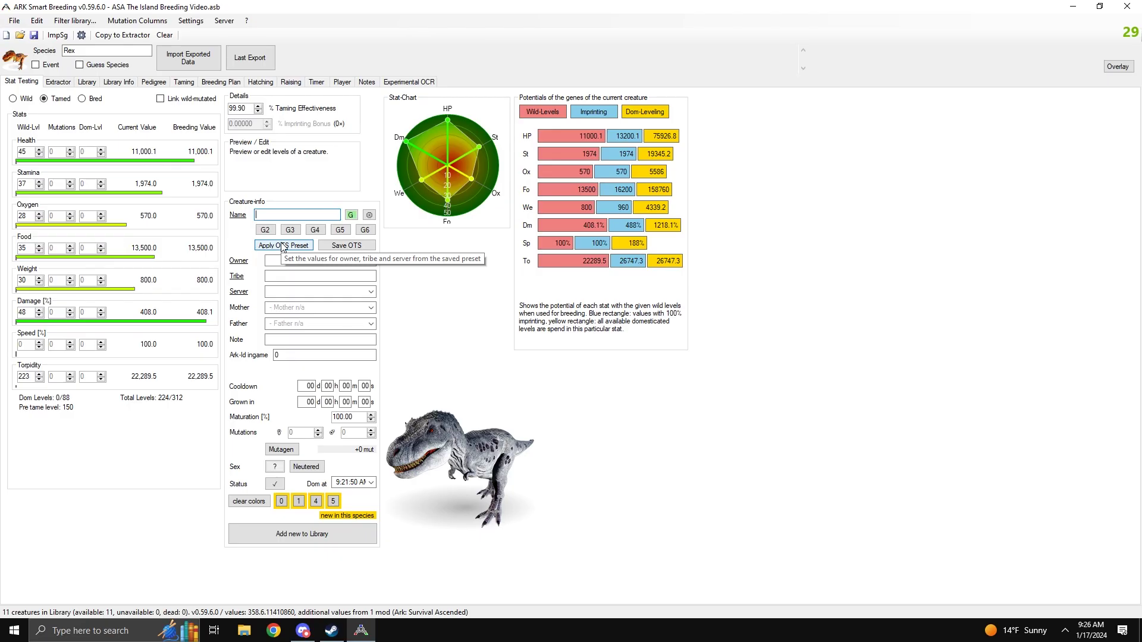
{"action": "type", "text": "Super Du"}
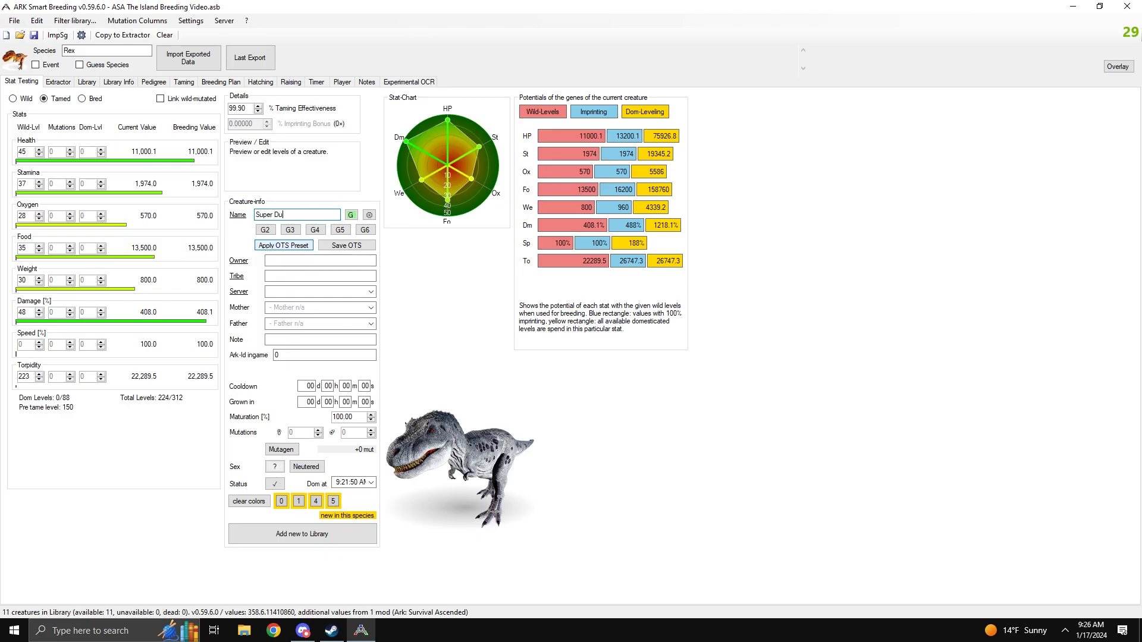
{"action": "type", "text": "per Mlee"}
{"action": "key", "text": "BackSpace"}
{"action": "key", "text": "BackSpace"}
{"action": "type", "text": "elee"}
{"action": "left_click", "coordinate": [287, 534]}
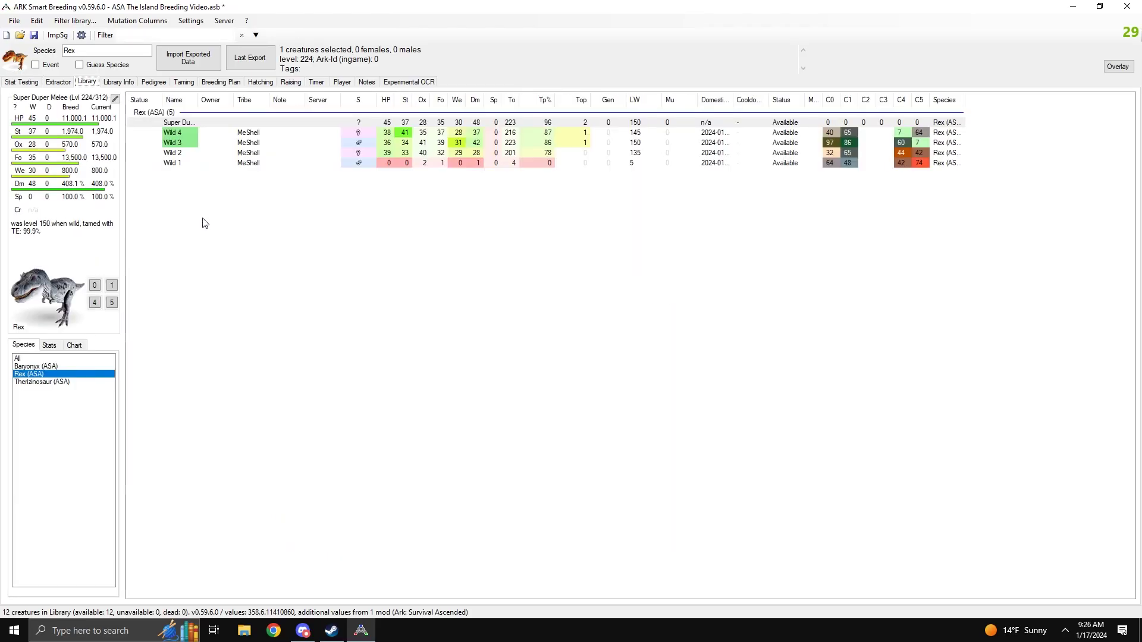